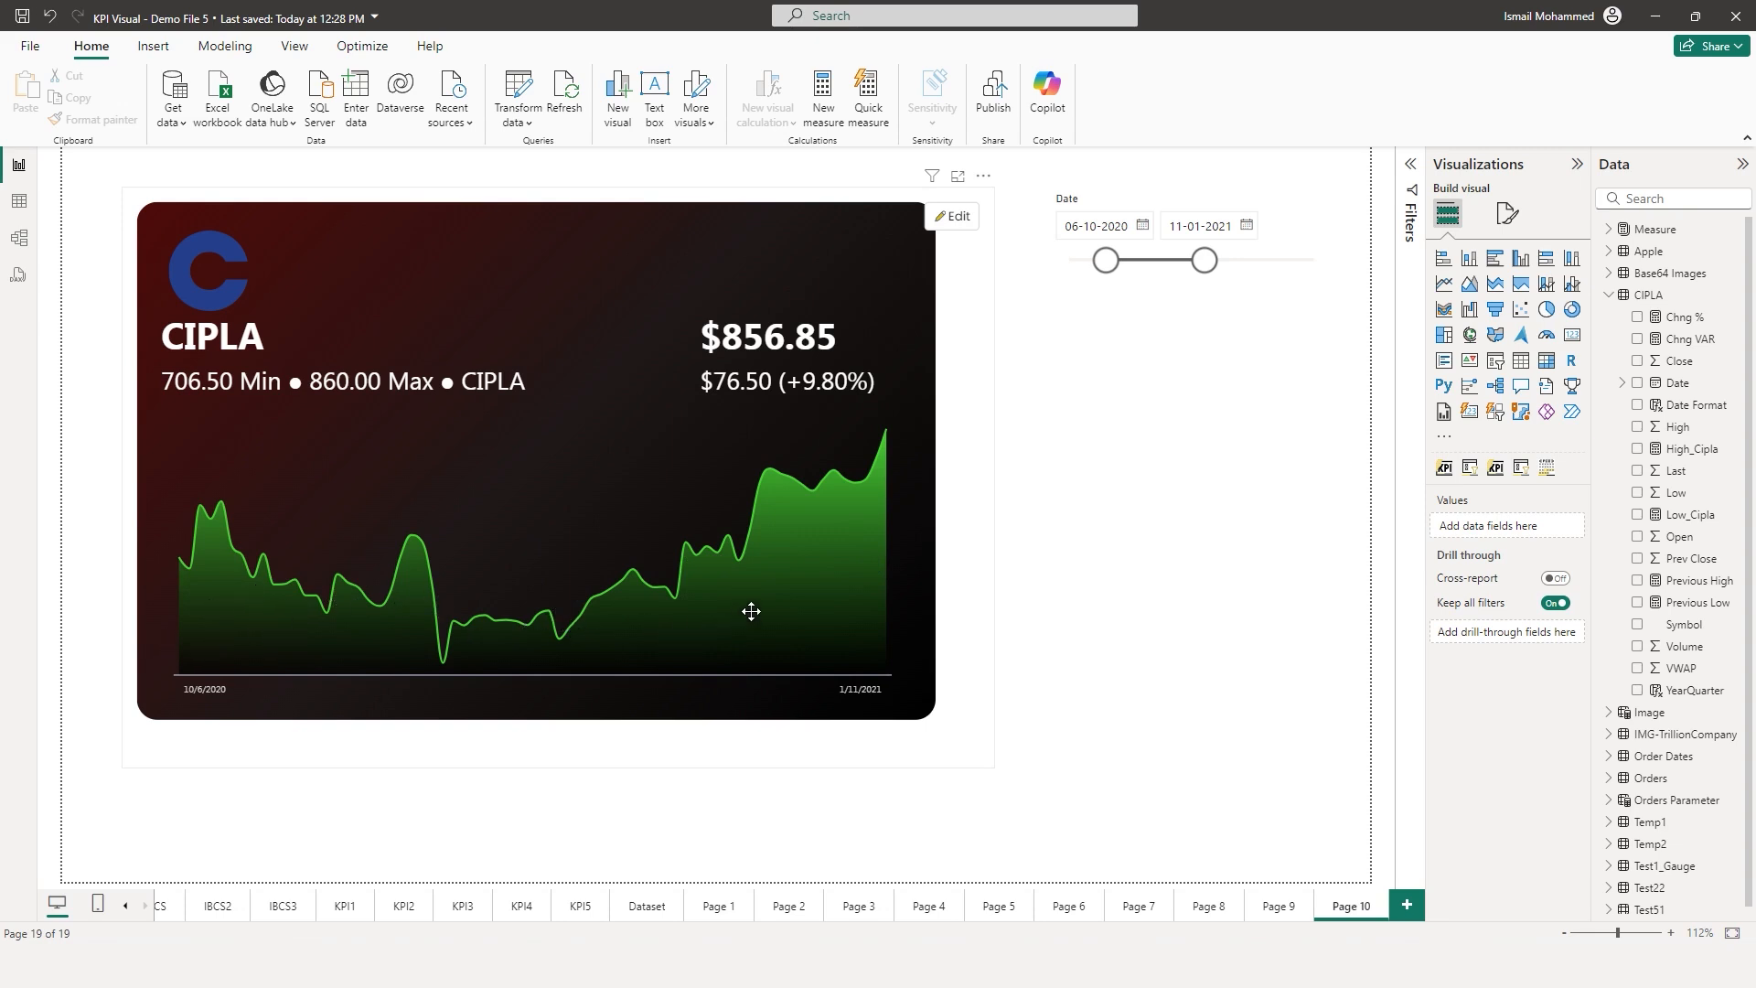
Set the date slicer's end date to 02-12-2020 and add a new report page carrying a copy of the slicer
{"action": "left_click_drag", "start_coordinate": [1204, 261], "coordinate": [1163, 263]}
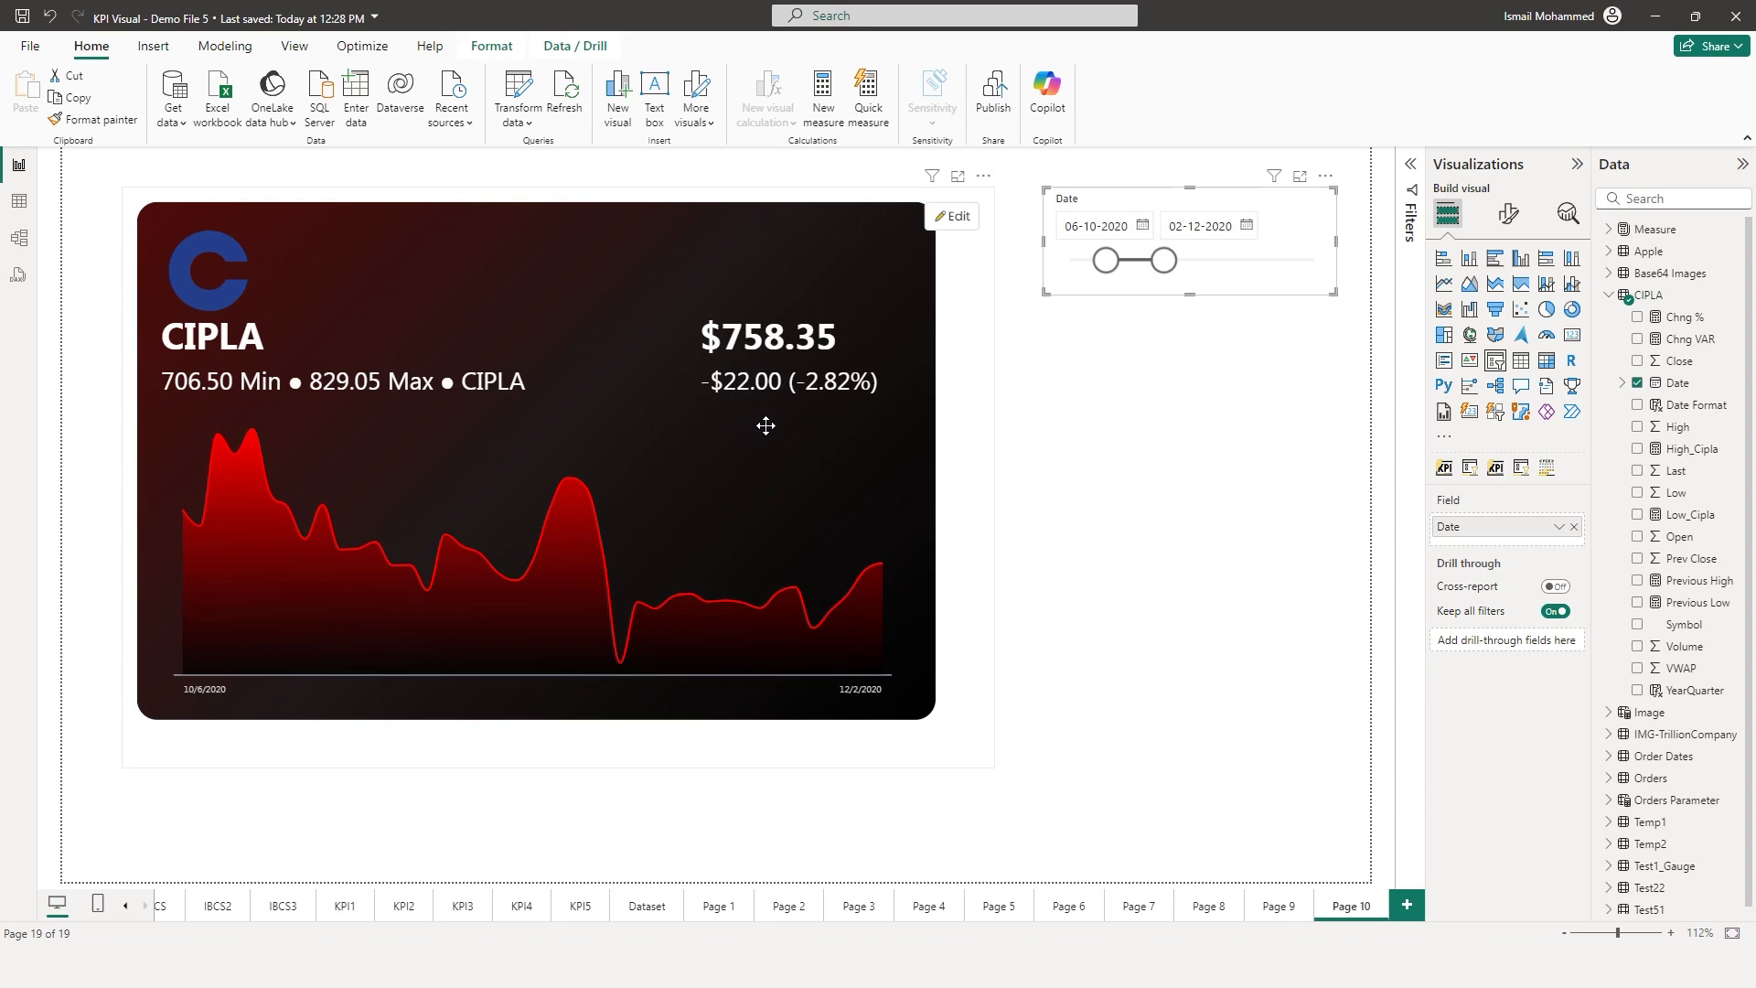
{"action": "key", "text": "ctrl+m"}
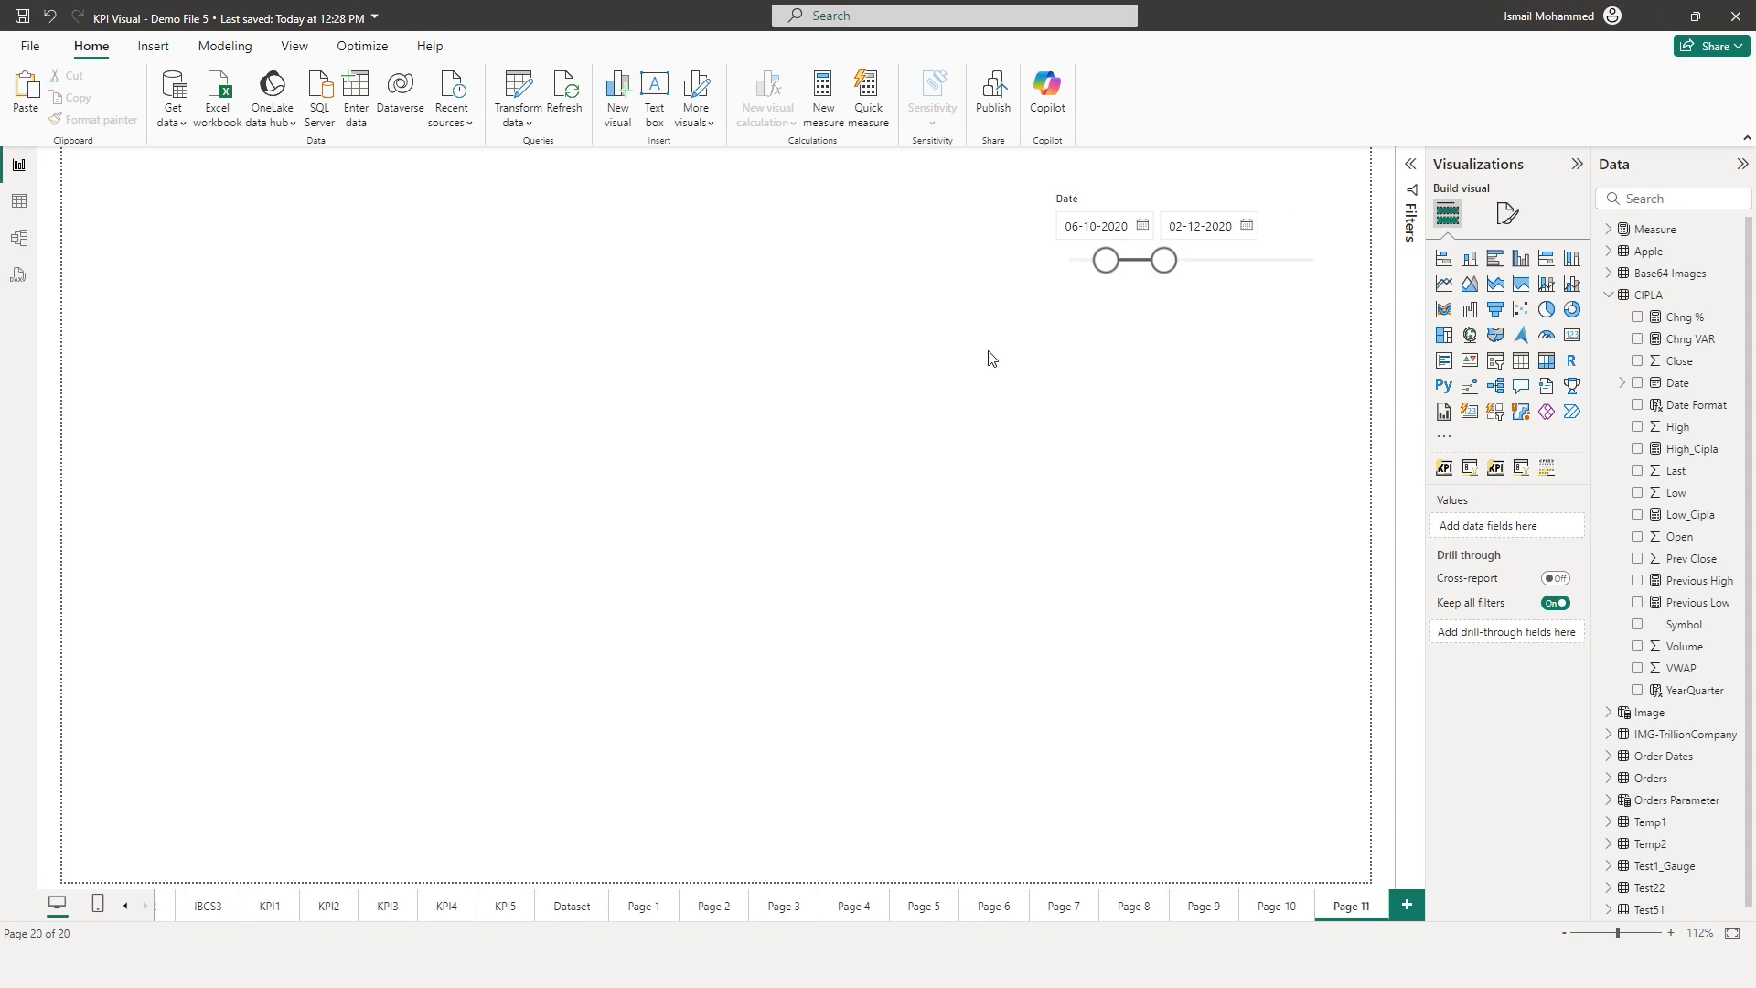
Add a Powerviz KPI visual to the empty page and enlarge it to fill the area beside the date slicer
{"action": "left_click", "coordinate": [1496, 467]}
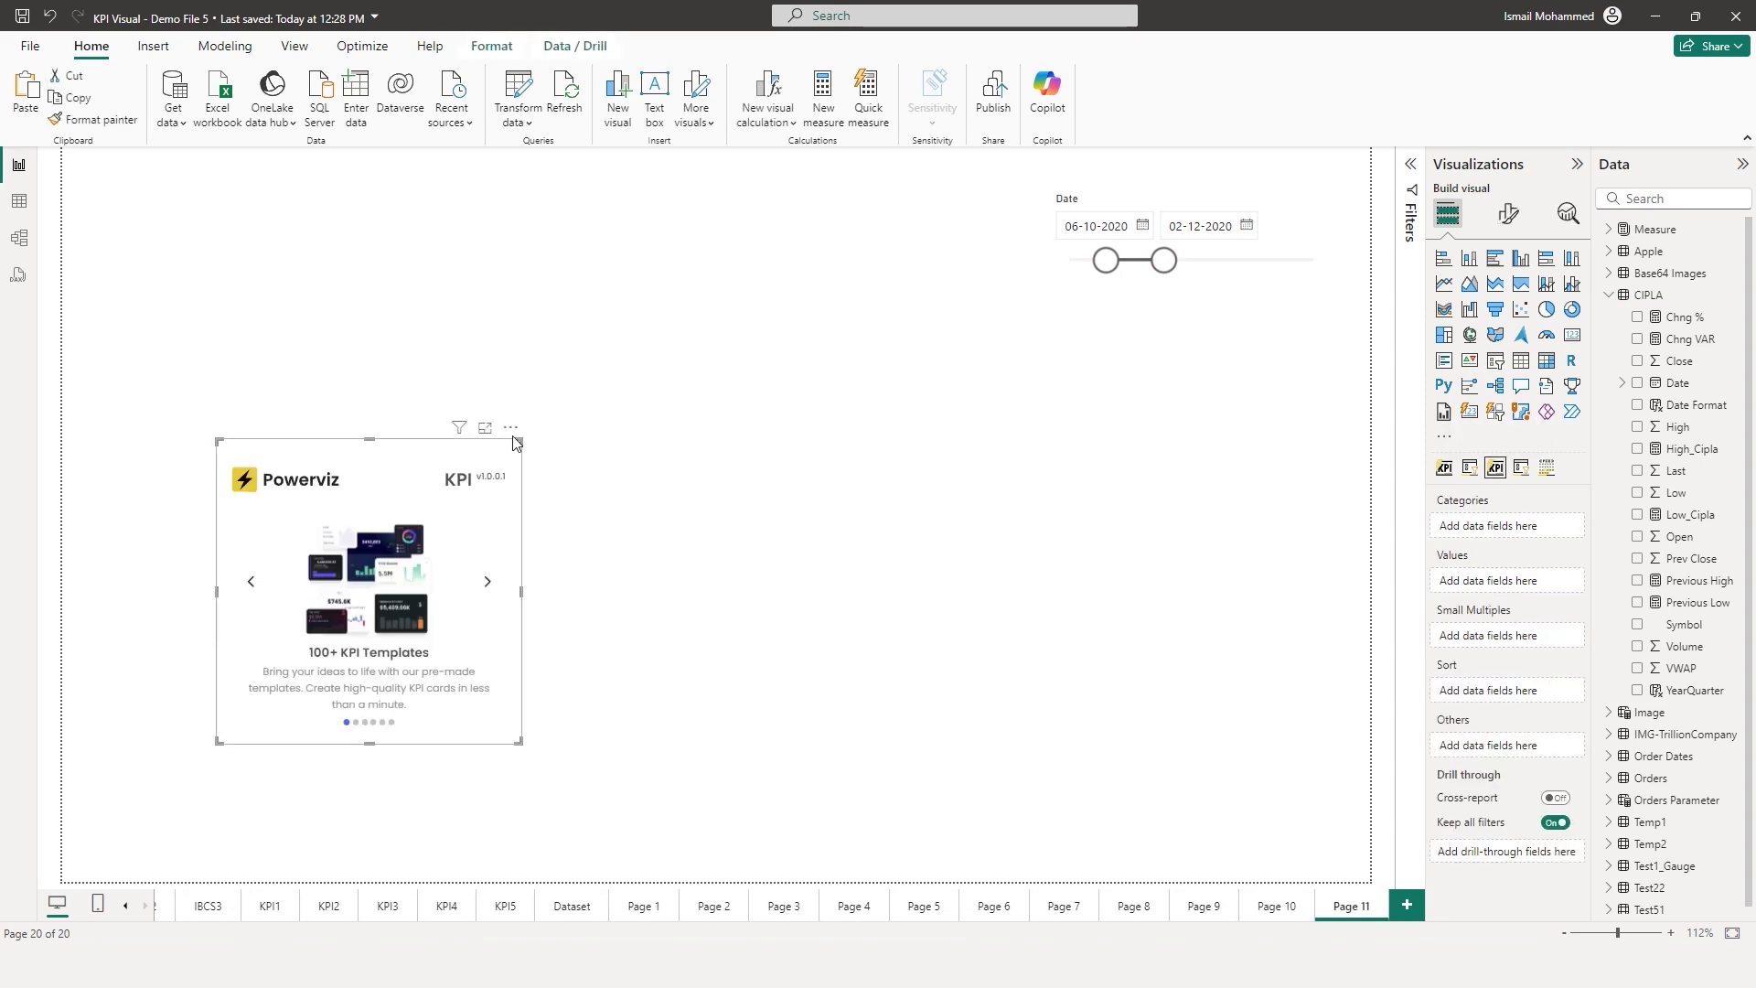
{"action": "left_click_drag", "start_coordinate": [531, 245], "coordinate": [532, 243]}
{"action": "left_click_drag", "start_coordinate": [536, 547], "coordinate": [1024, 763]}
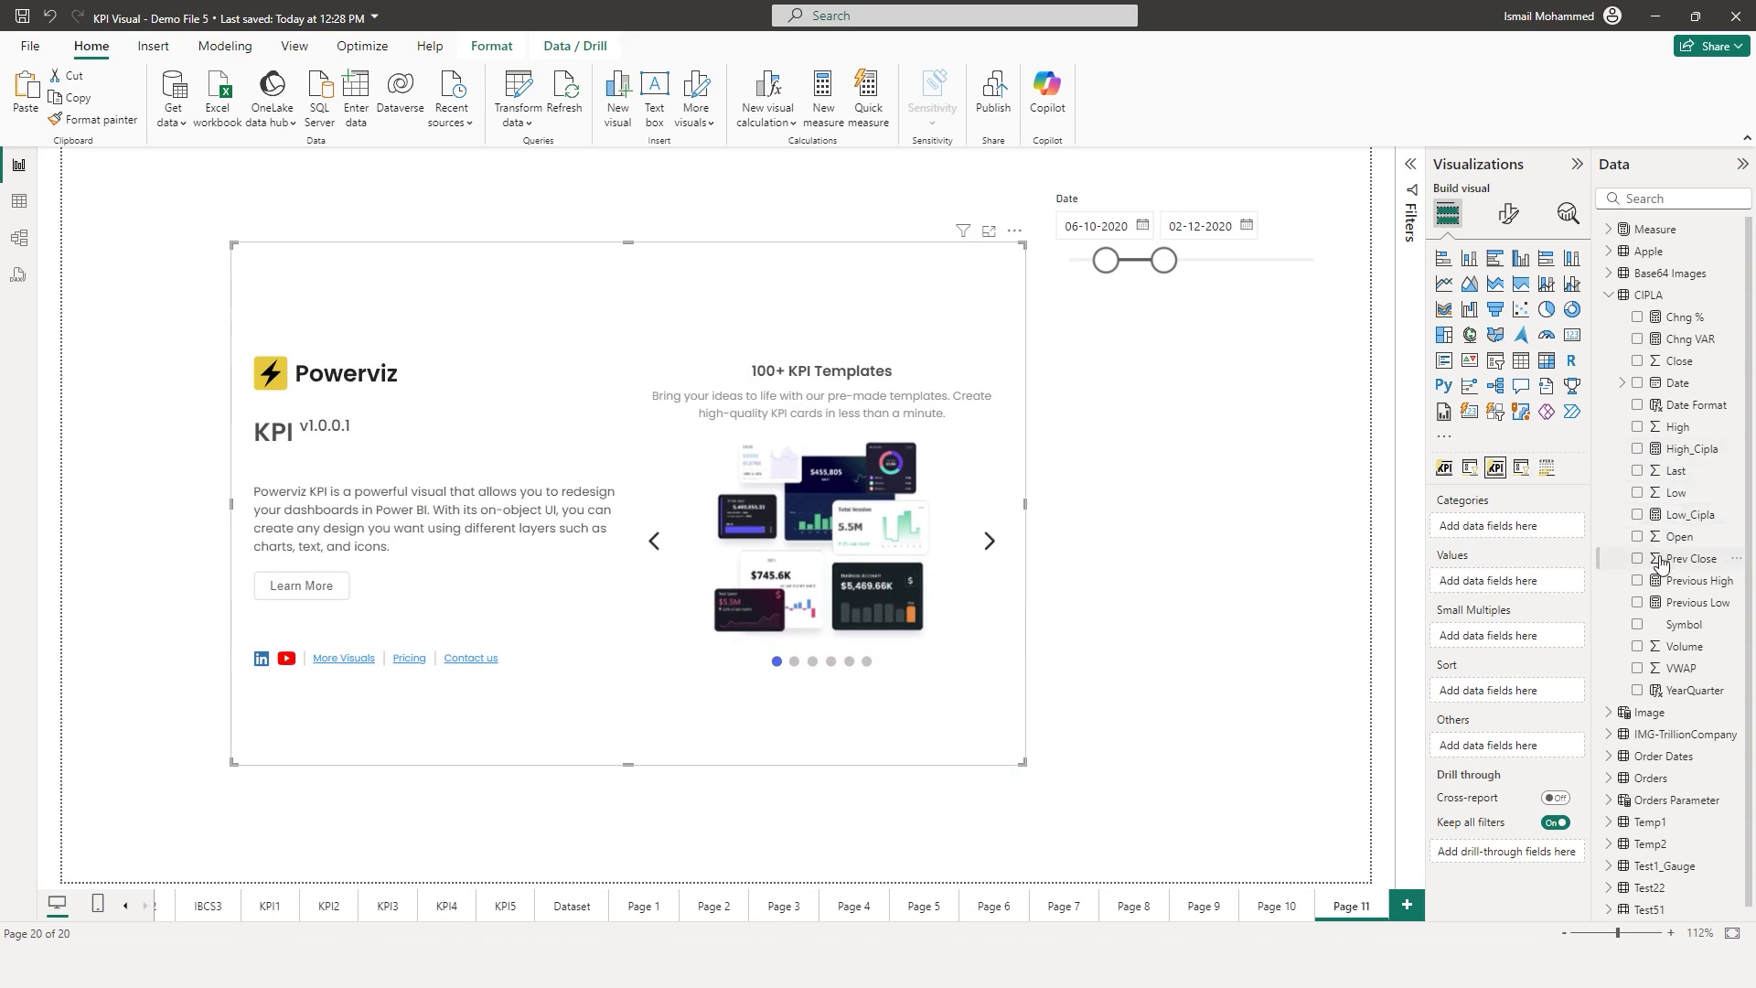
Assign Date and Symbol from the CIPLA table as the KPI visual's categories, and Close, High and Low as its values
{"action": "left_click_drag", "start_coordinate": [1688, 626], "coordinate": [1500, 527]}
{"action": "left_click_drag", "start_coordinate": [1642, 393], "coordinate": [1500, 528]}
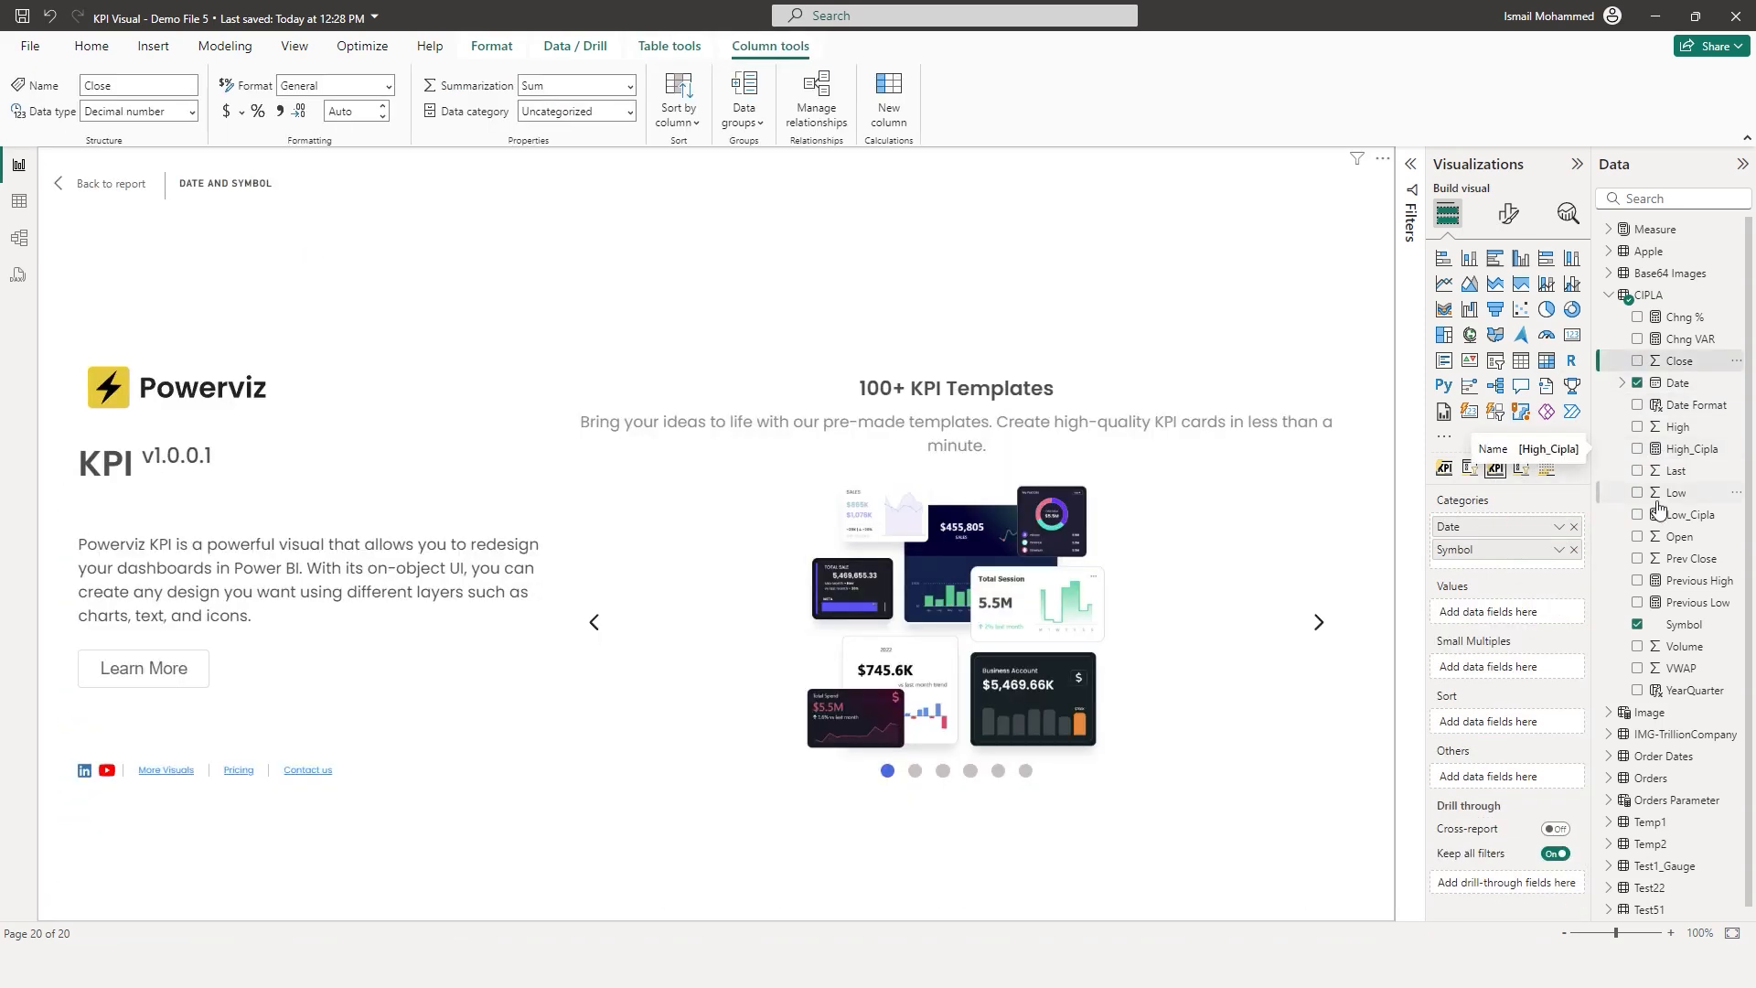
{"action": "left_click", "coordinate": [1639, 361]}
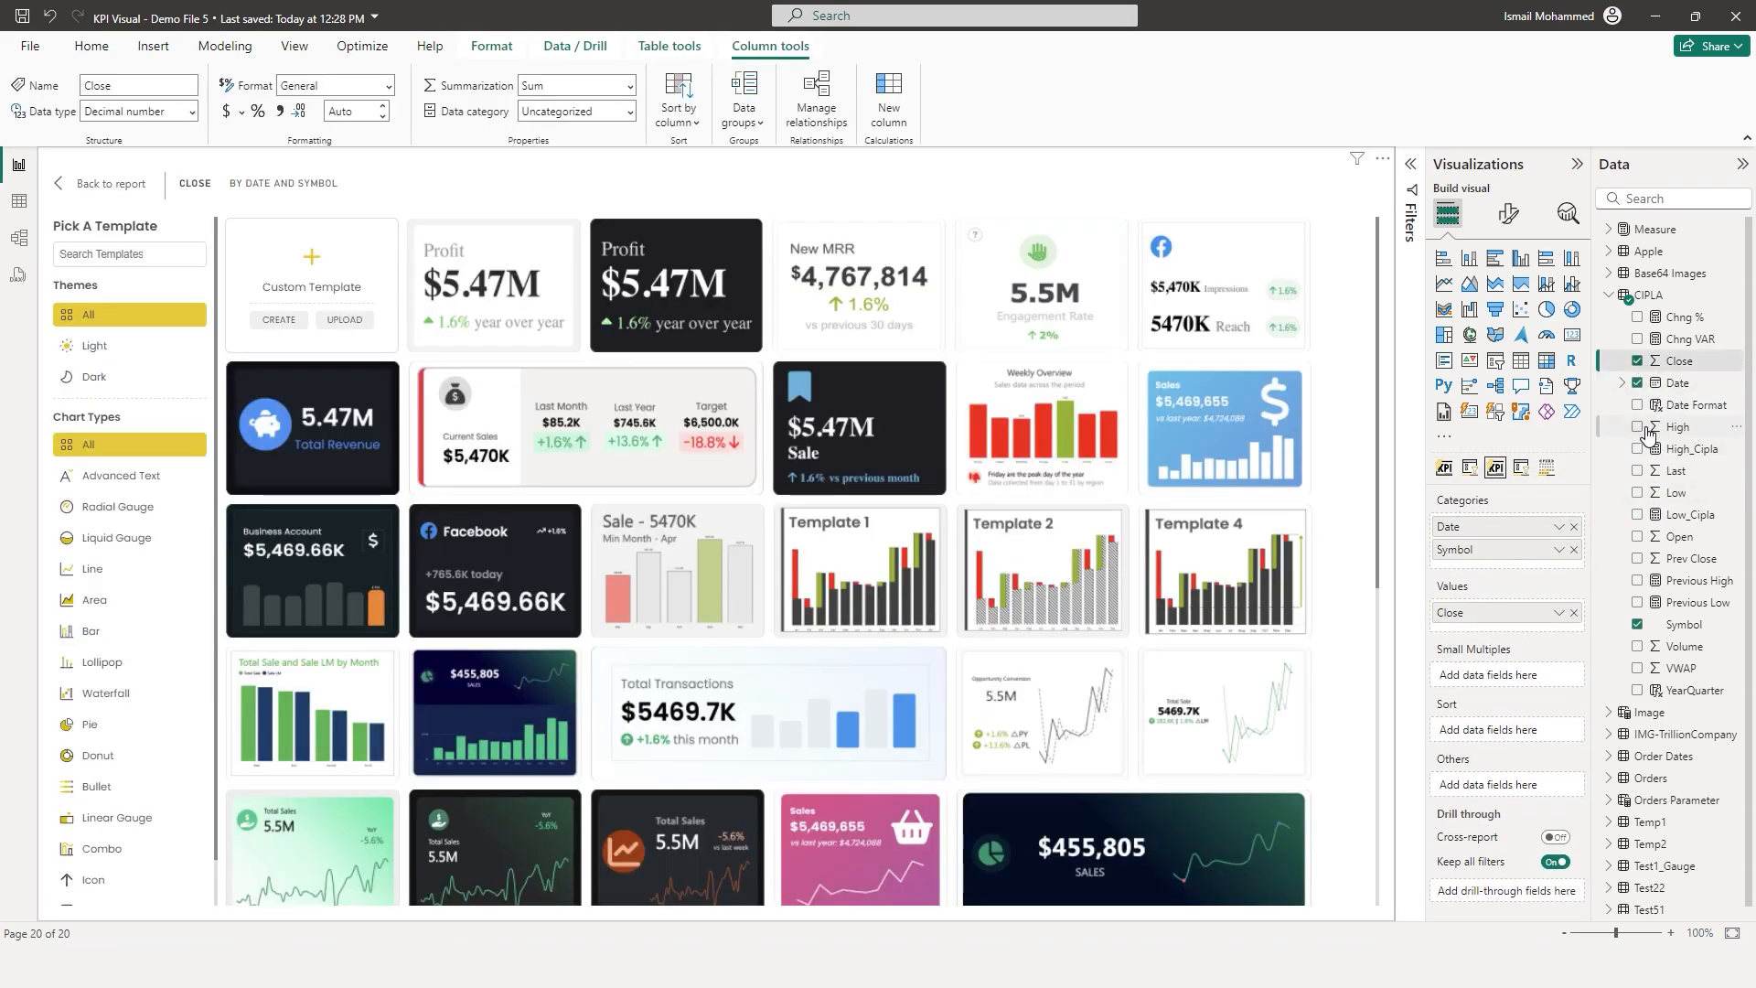
{"action": "left_click", "coordinate": [1647, 427]}
{"action": "left_click", "coordinate": [1642, 494]}
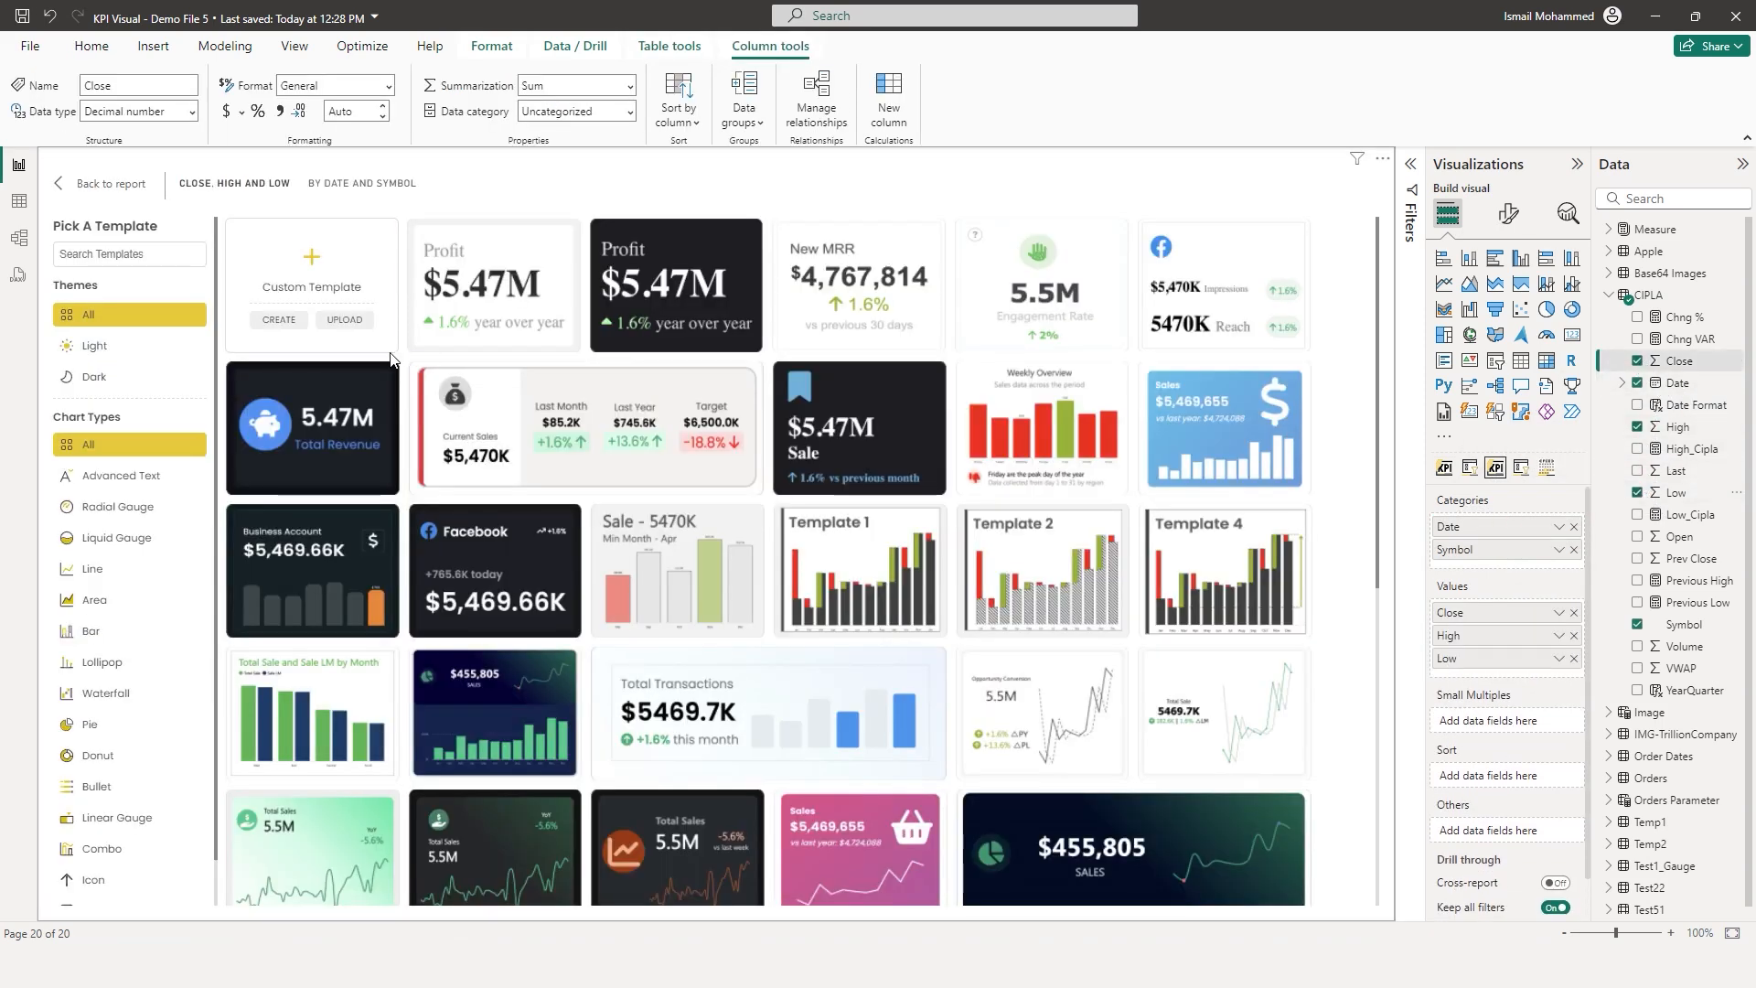
Create a custom KPI template and add a Shape layer using the rounded rectangle
{"action": "left_click", "coordinate": [282, 319]}
{"action": "left_click", "coordinate": [734, 749]}
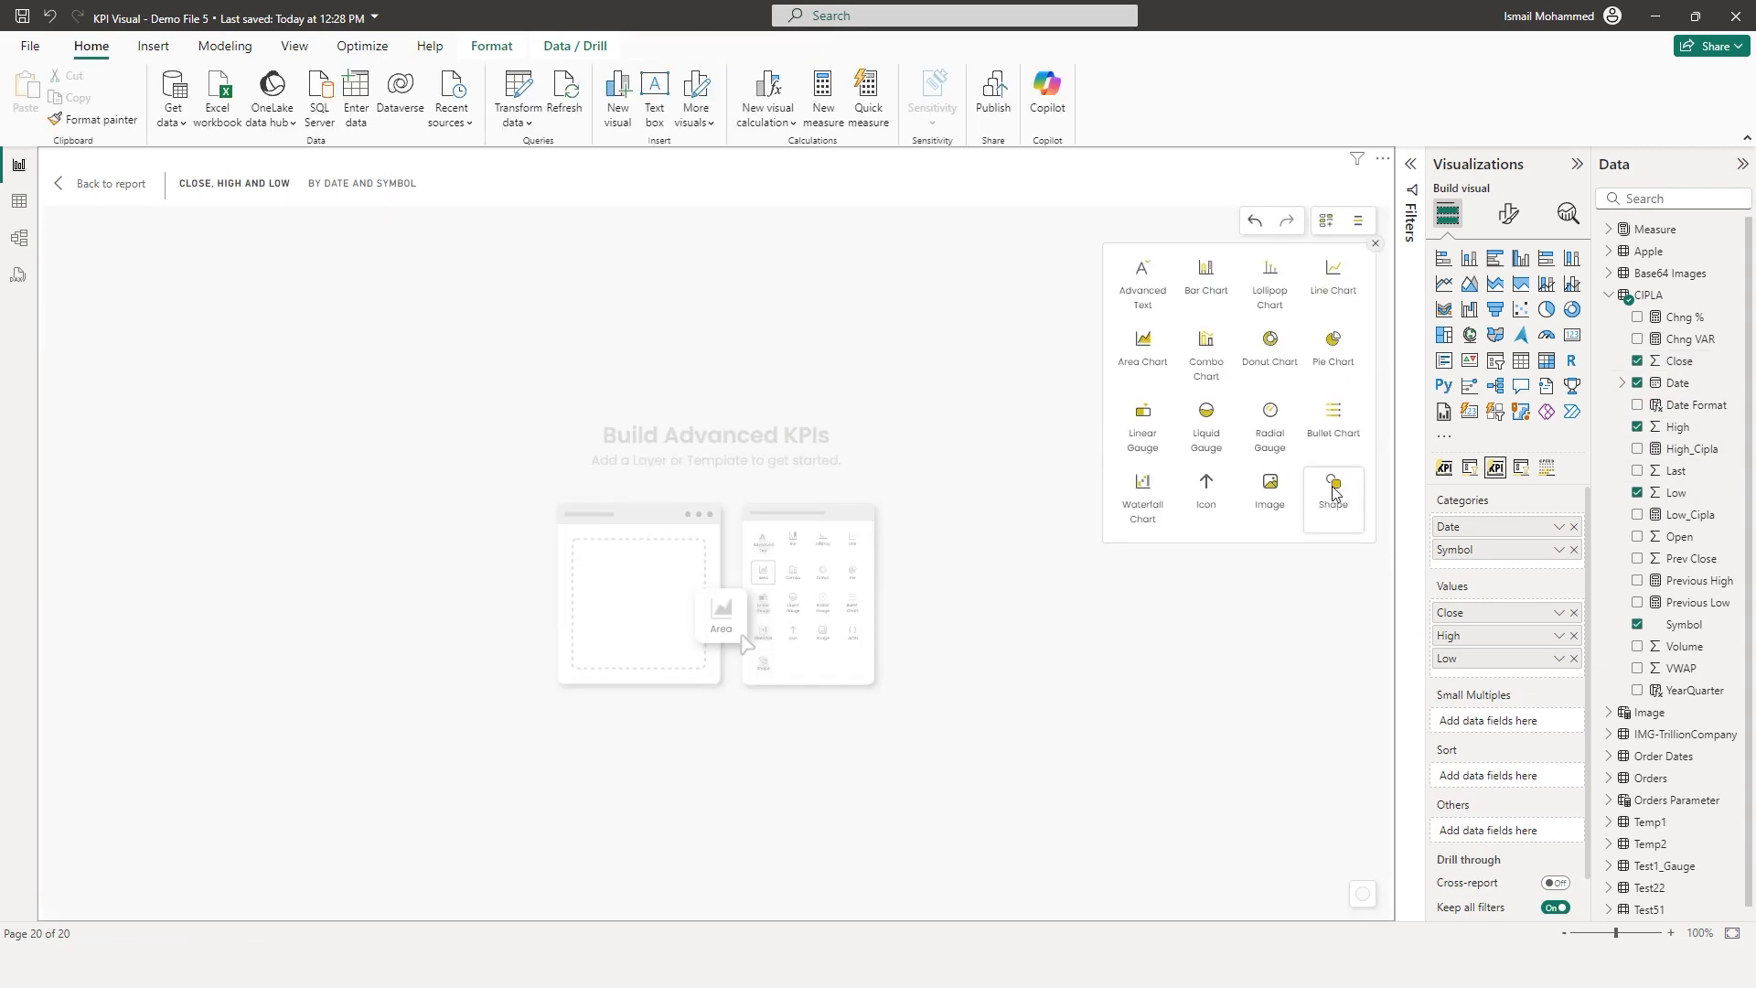
{"action": "left_click", "coordinate": [1328, 493]}
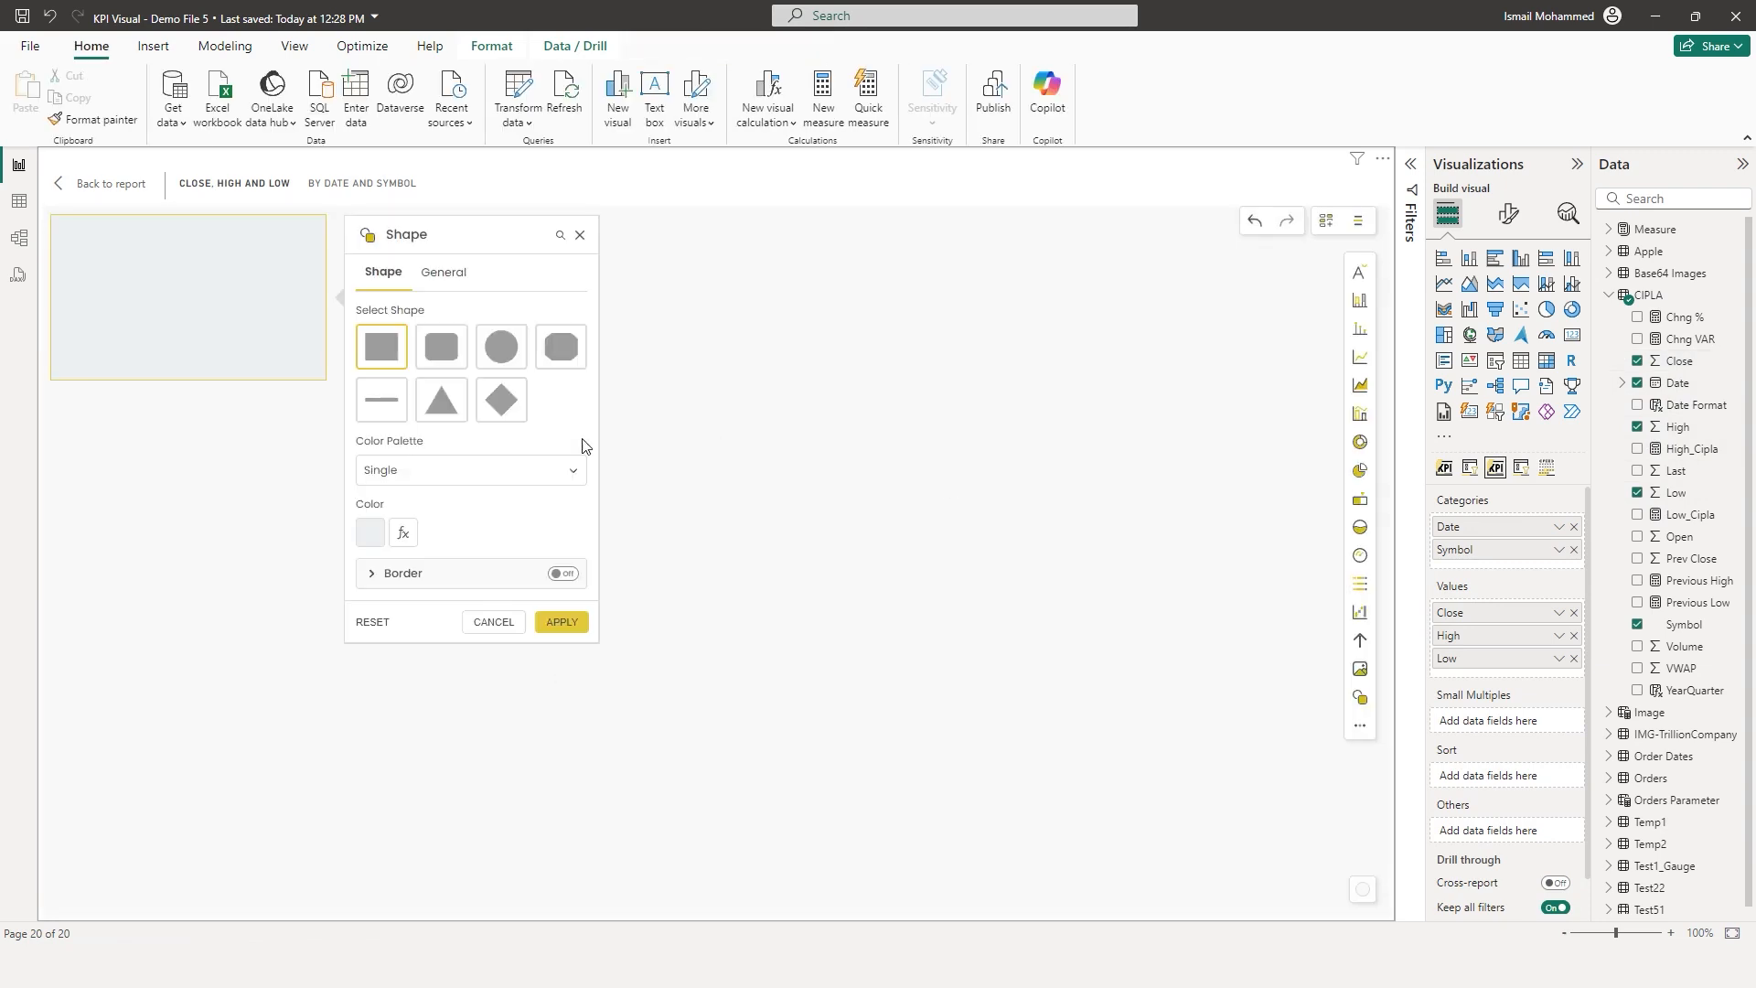
{"action": "left_click", "coordinate": [443, 355]}
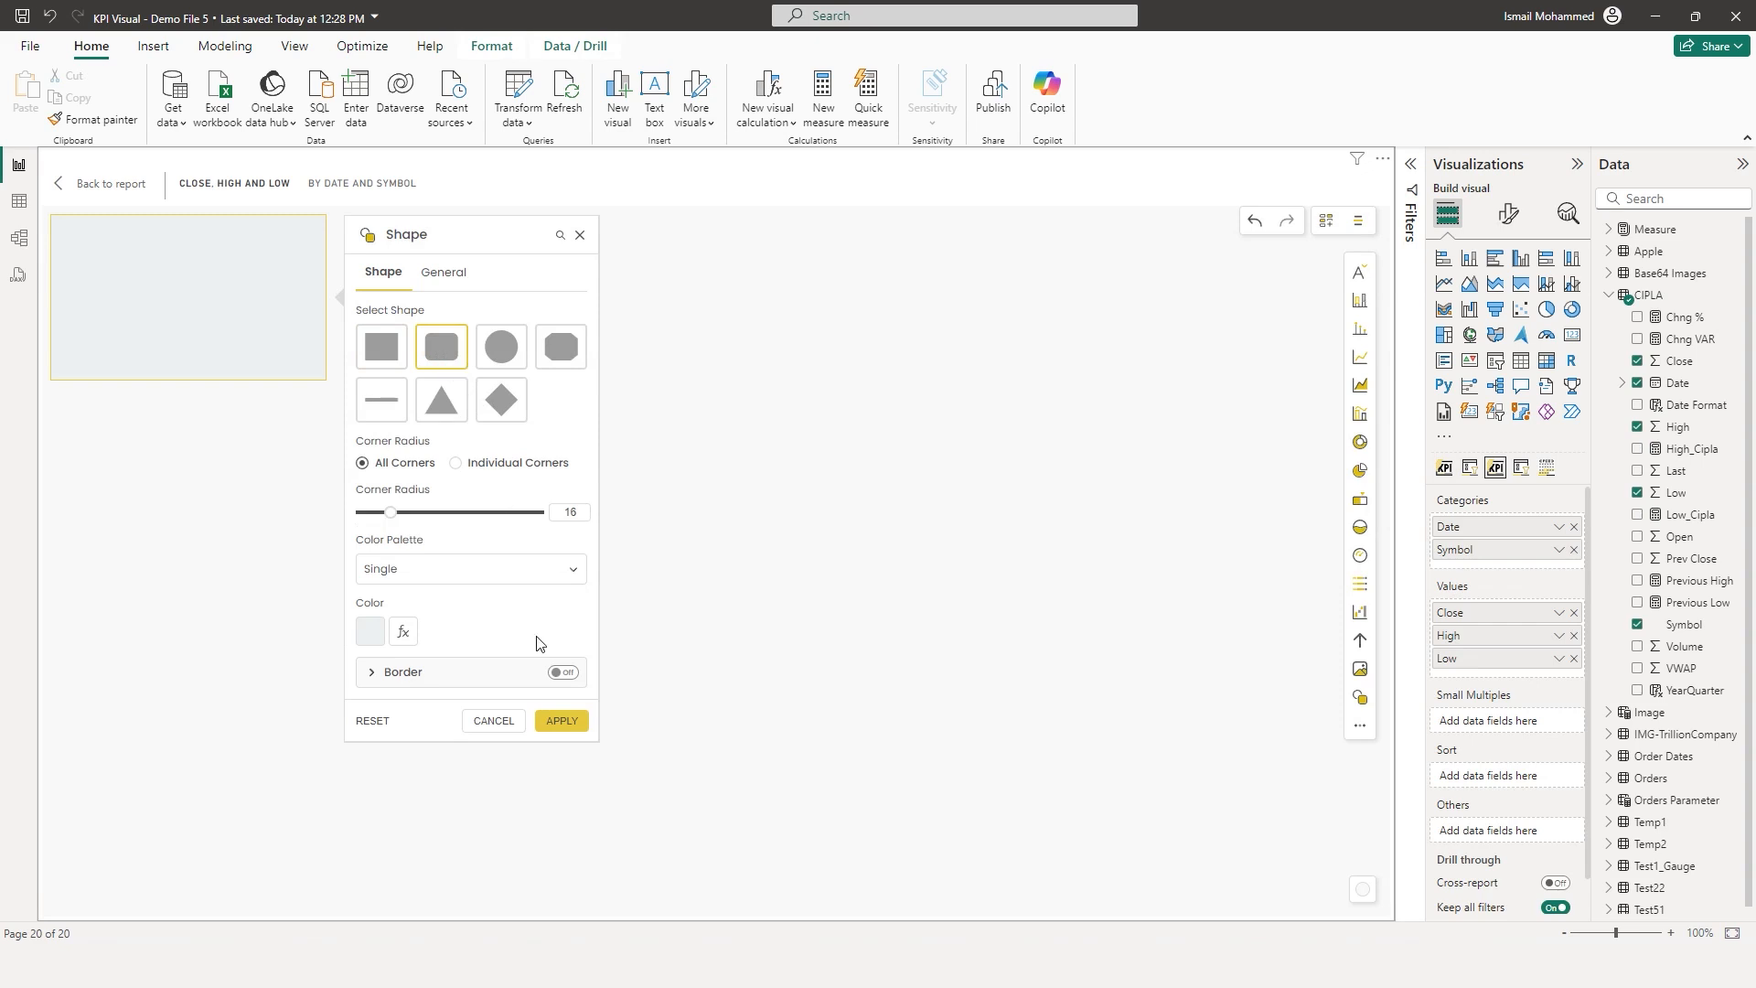
Switch the shape's color palette to Gradient and set the minimum color to 500B09
{"action": "left_click", "coordinate": [434, 572]}
{"action": "left_click", "coordinate": [419, 625]}
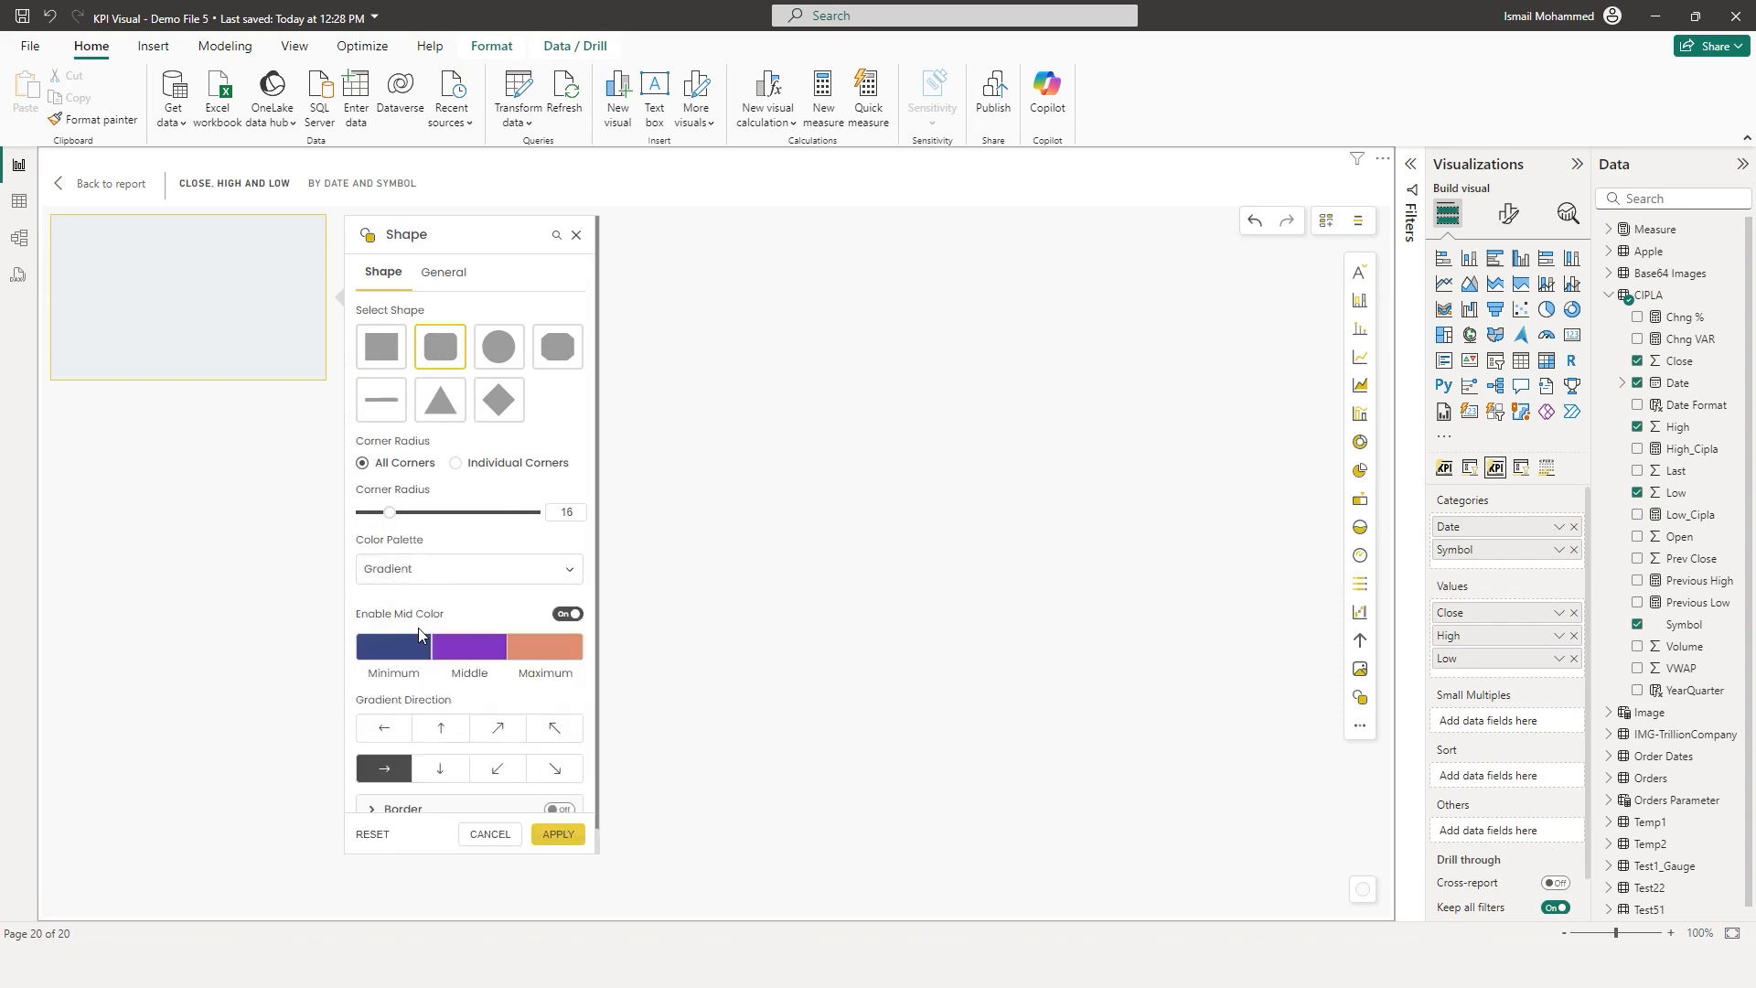
{"action": "left_click", "coordinate": [402, 650]}
{"action": "double_click", "coordinate": [640, 601]}
{"action": "type", "text": "500B09"}
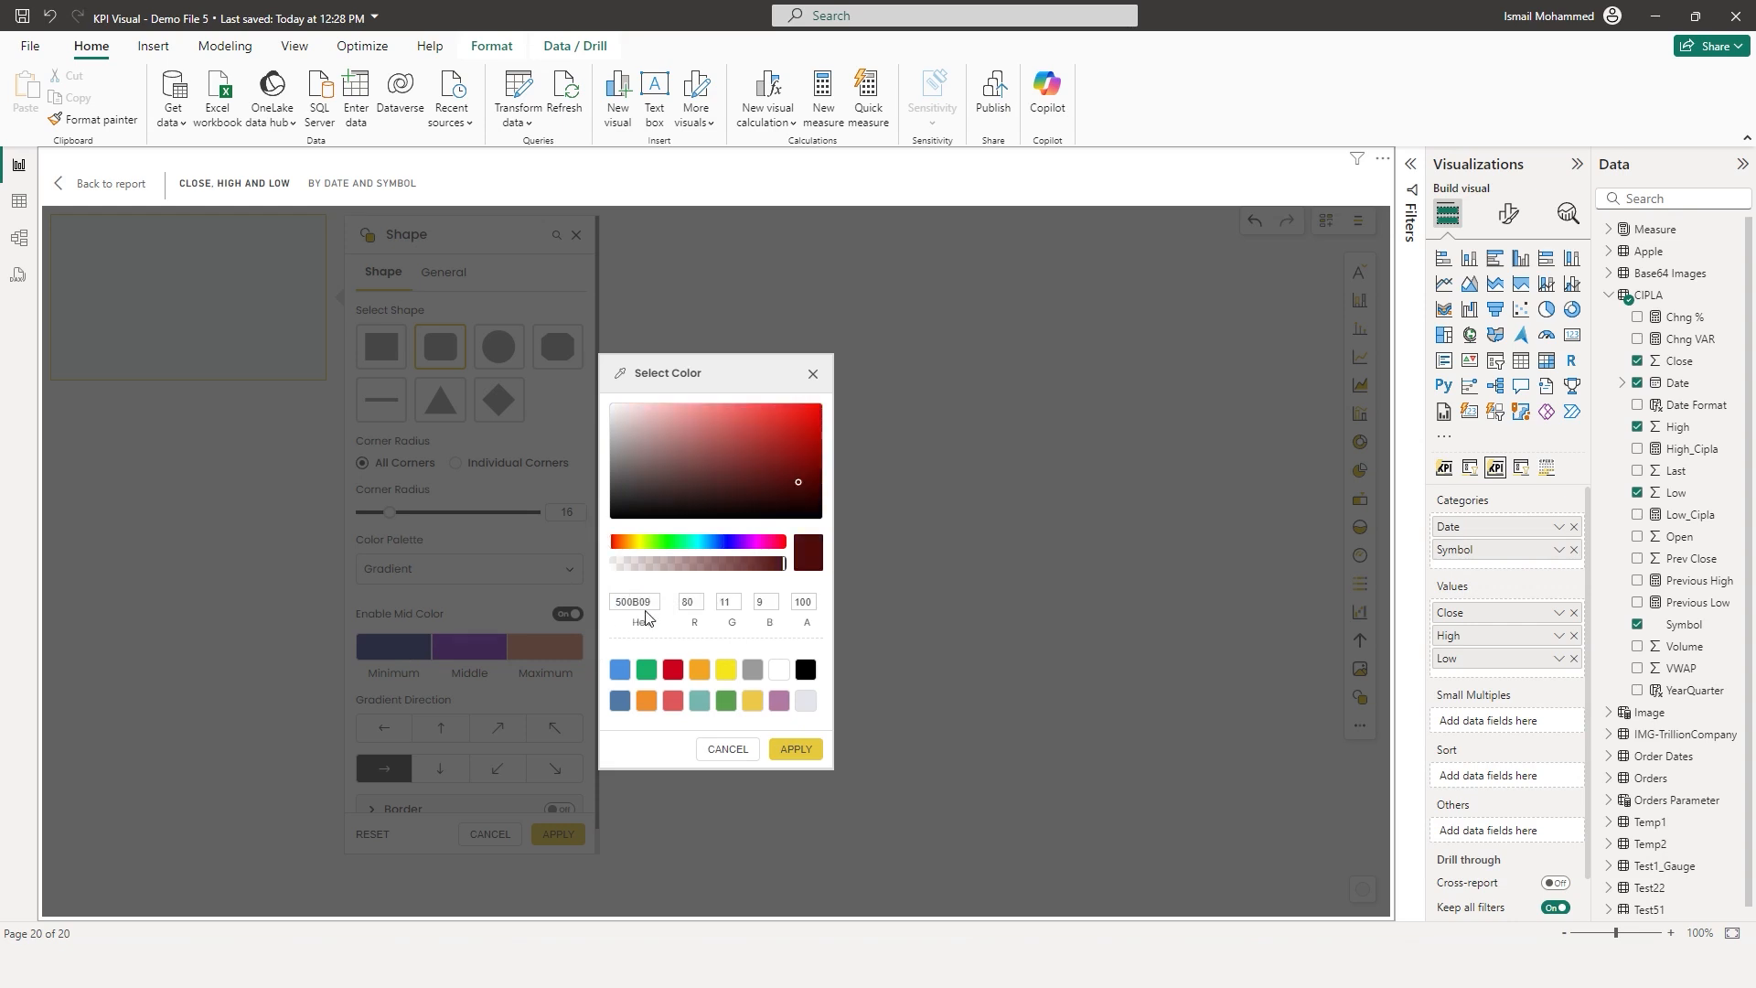
{"action": "left_click", "coordinate": [796, 748]}
Set the gradient's middle color to near-black and its maximum color to black, 000000
{"action": "left_click", "coordinate": [490, 655]}
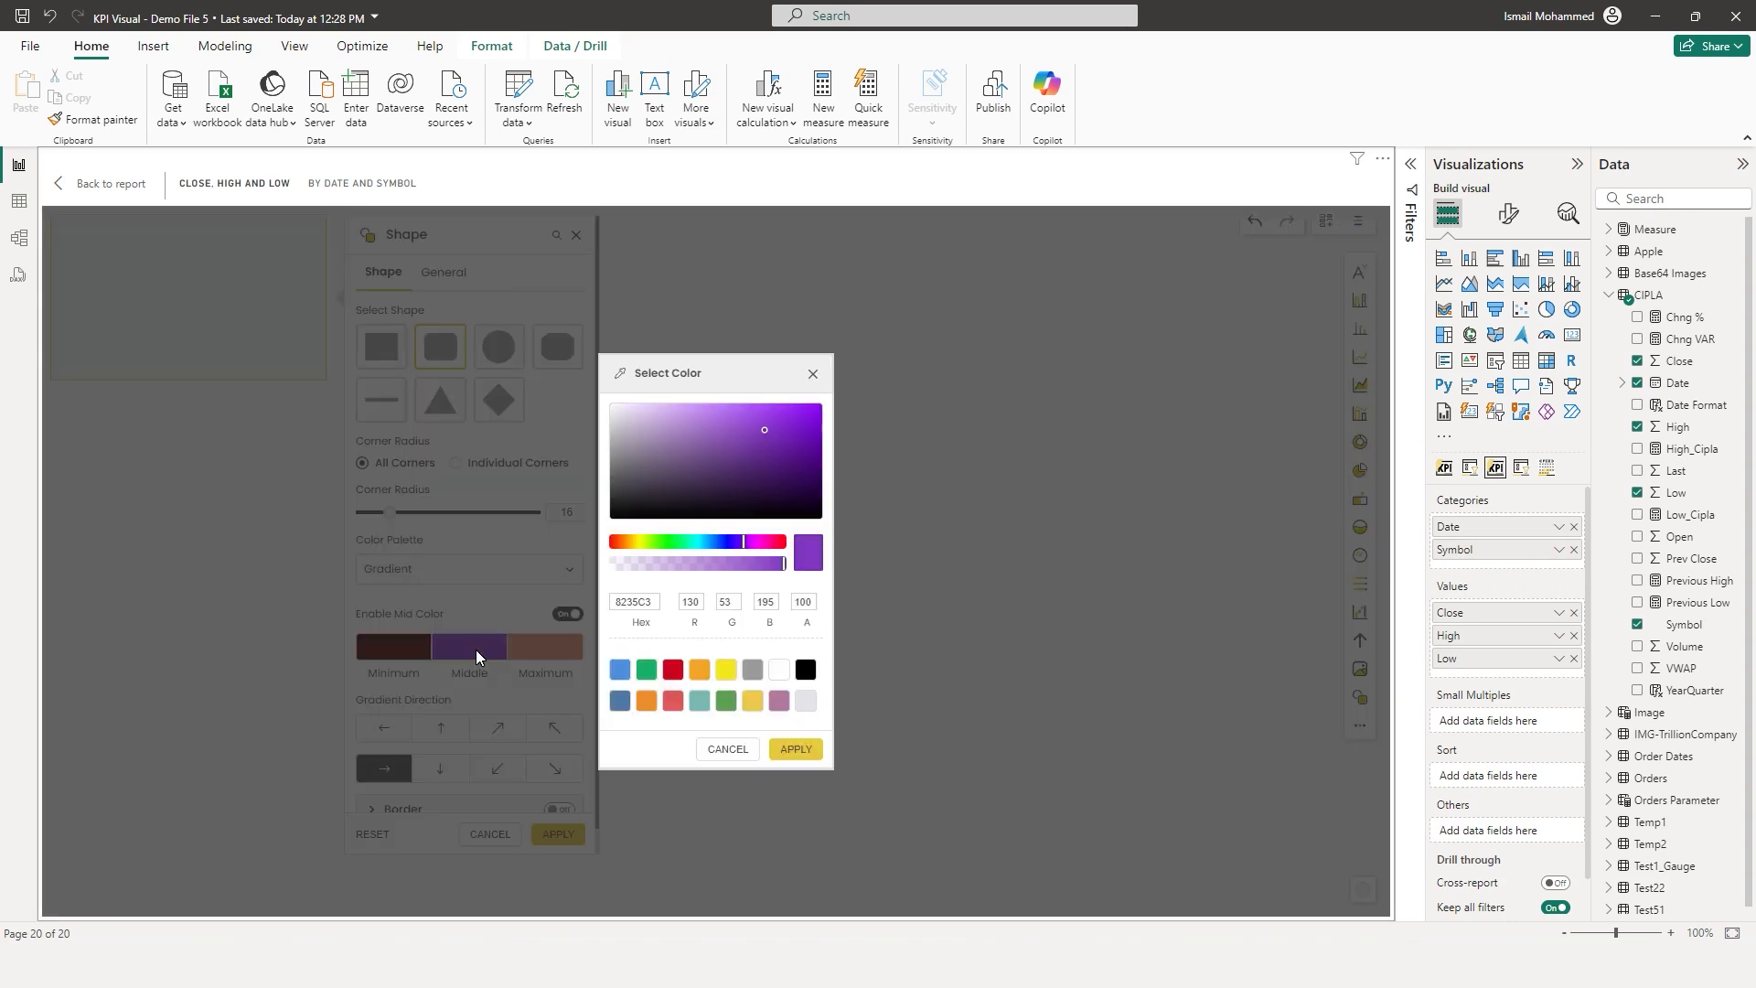
{"action": "double_click", "coordinate": [643, 603]}
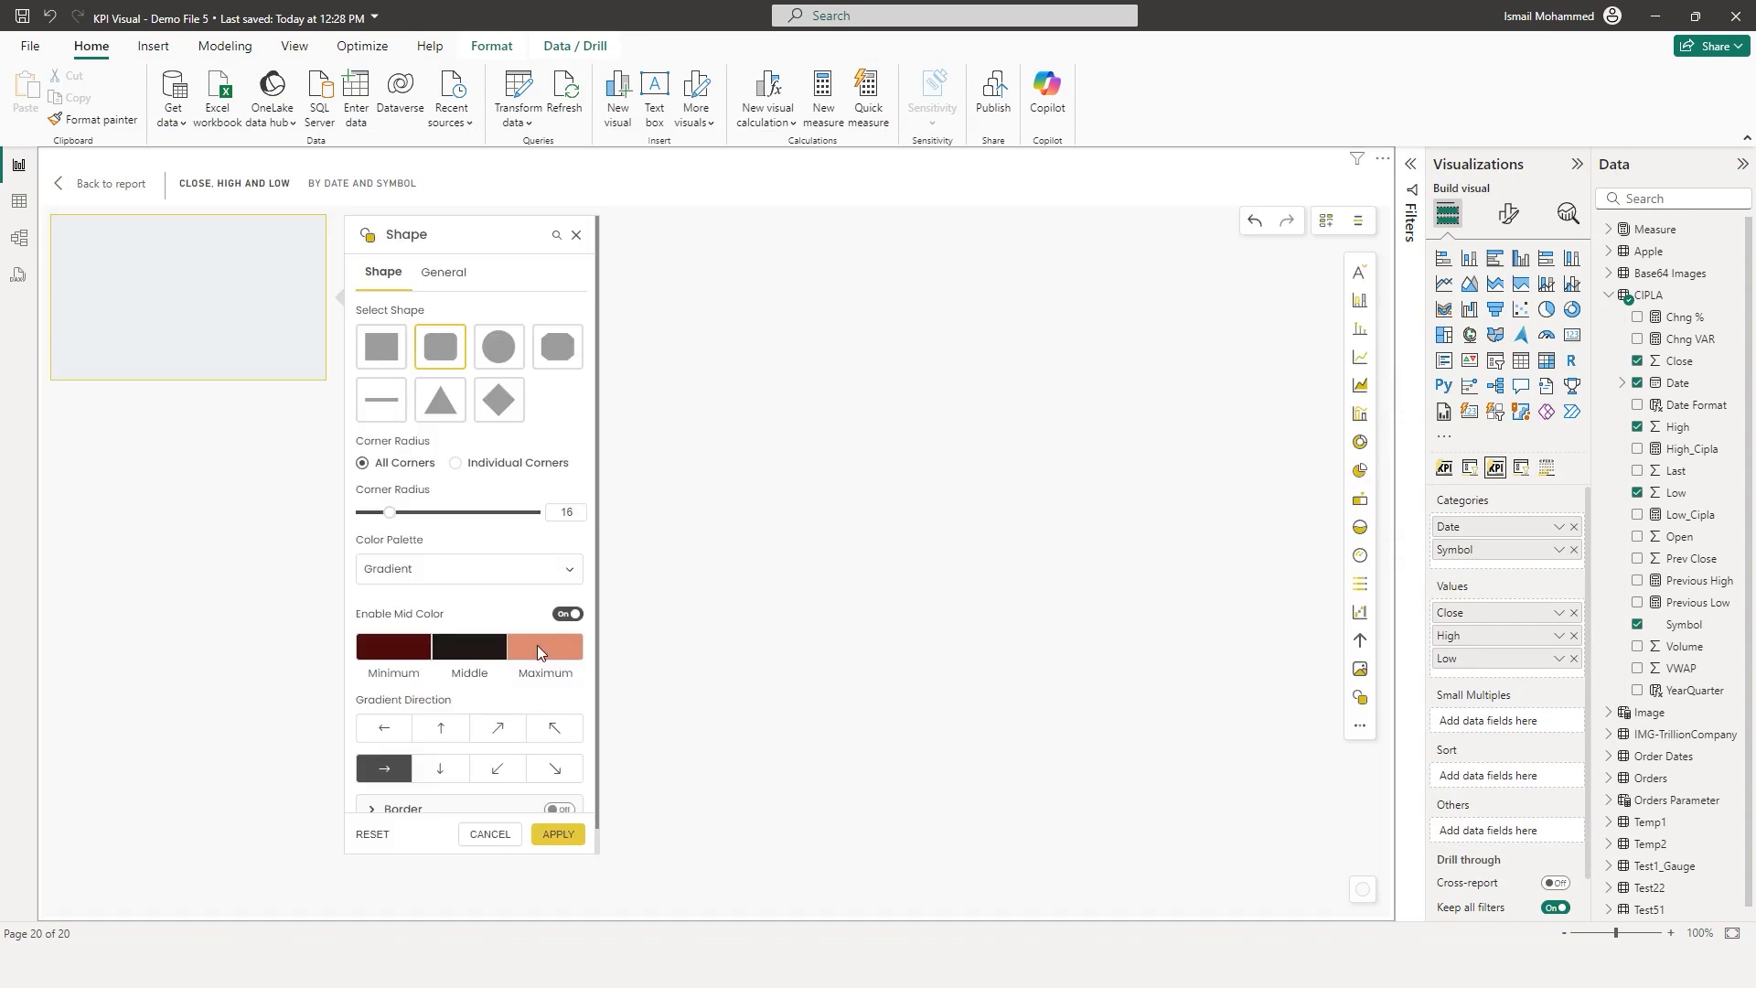
{"action": "left_click", "coordinate": [536, 645]}
{"action": "left_click", "coordinate": [806, 670]}
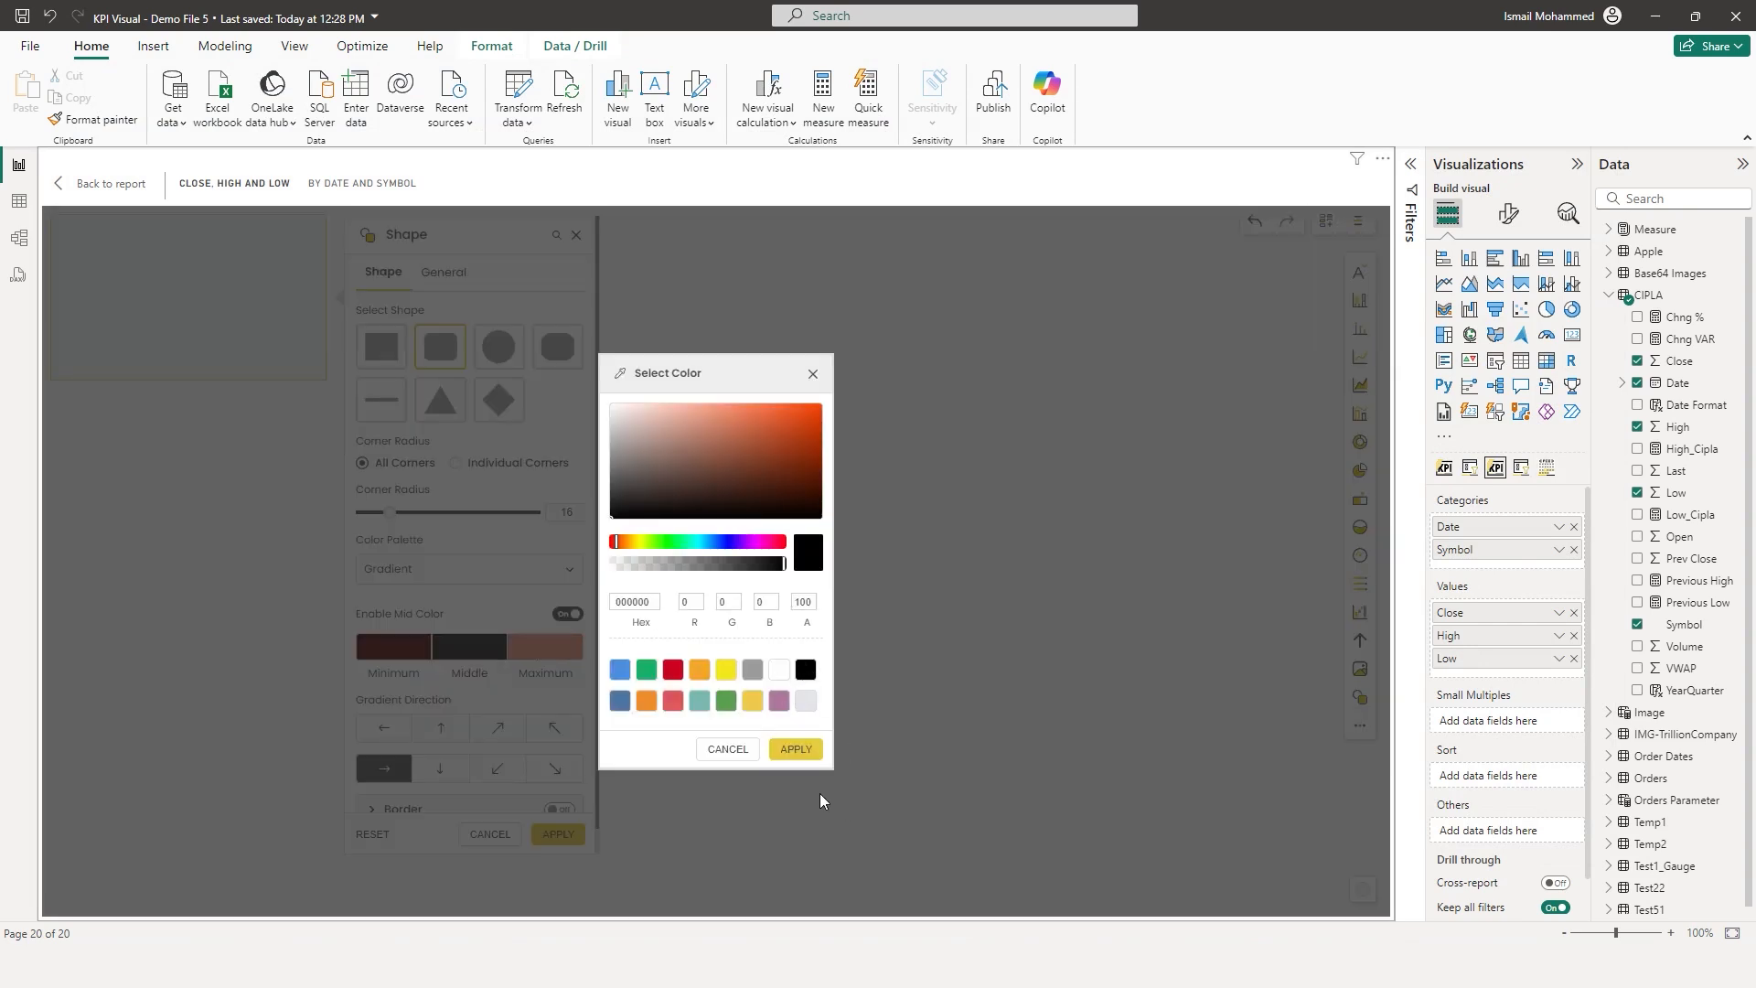
{"action": "left_click", "coordinate": [795, 749]}
Apply the gradient diagonally toward the shape's lower-right corner and enlarge the rectangle into a large card background
{"action": "left_click", "coordinate": [562, 834]}
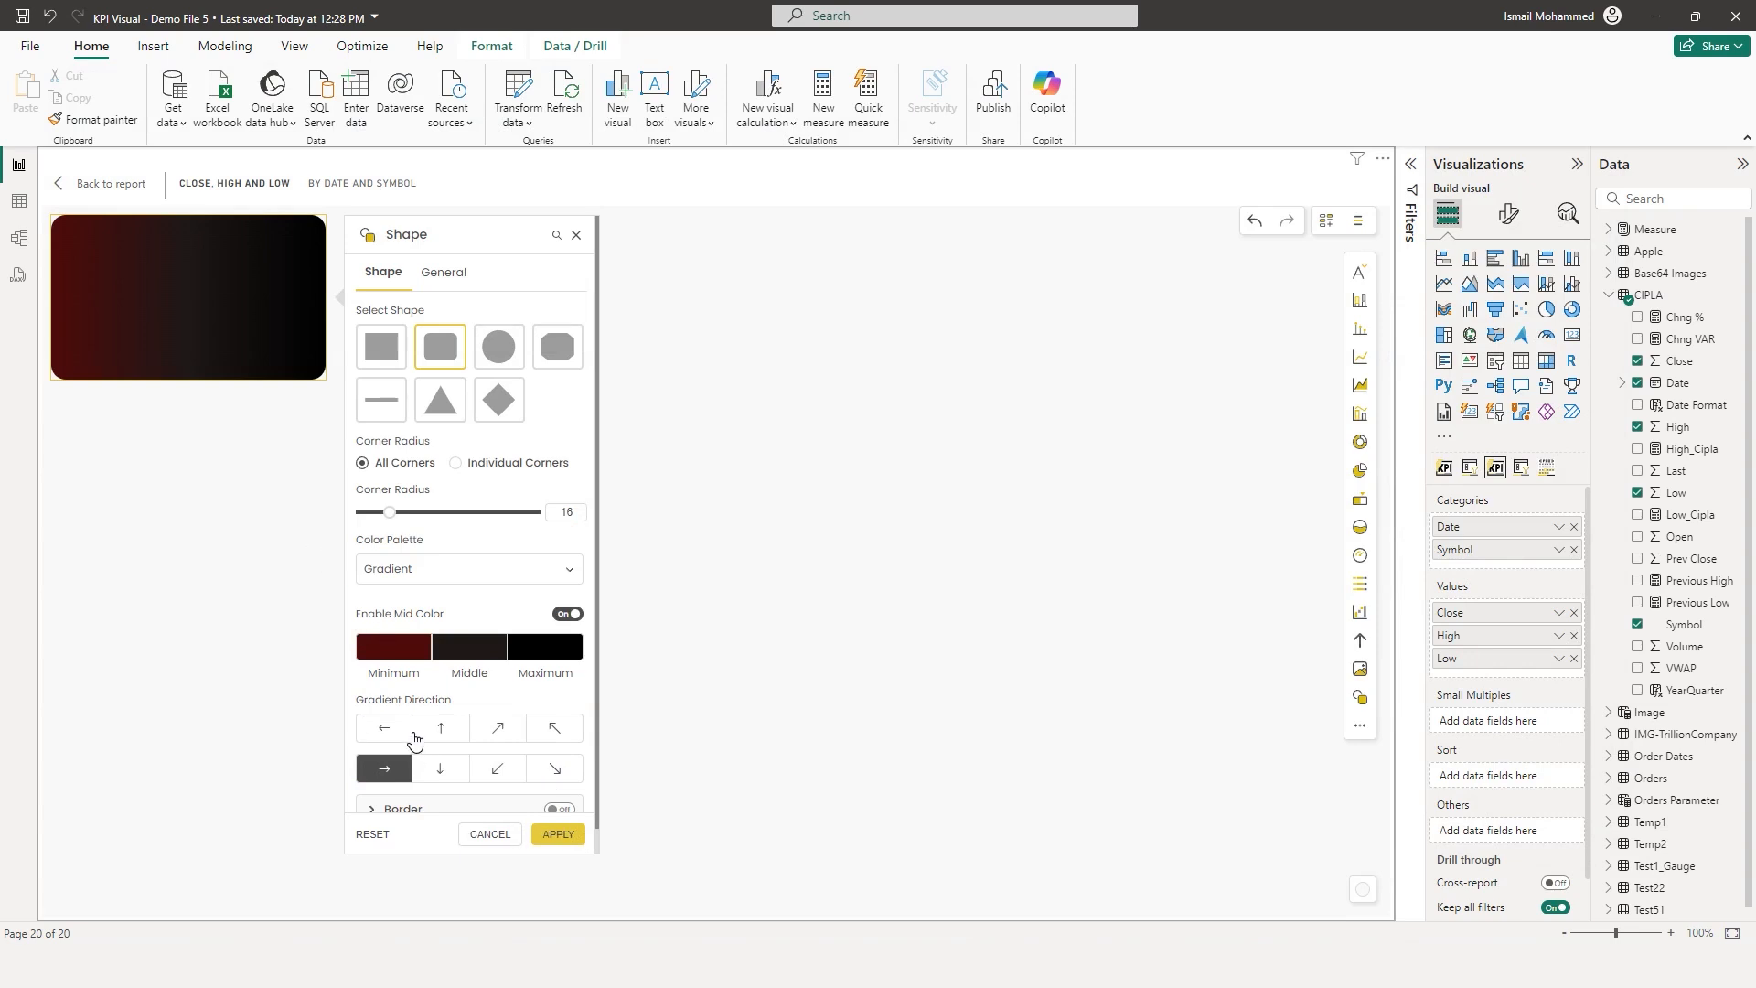
{"action": "left_click", "coordinate": [403, 732]}
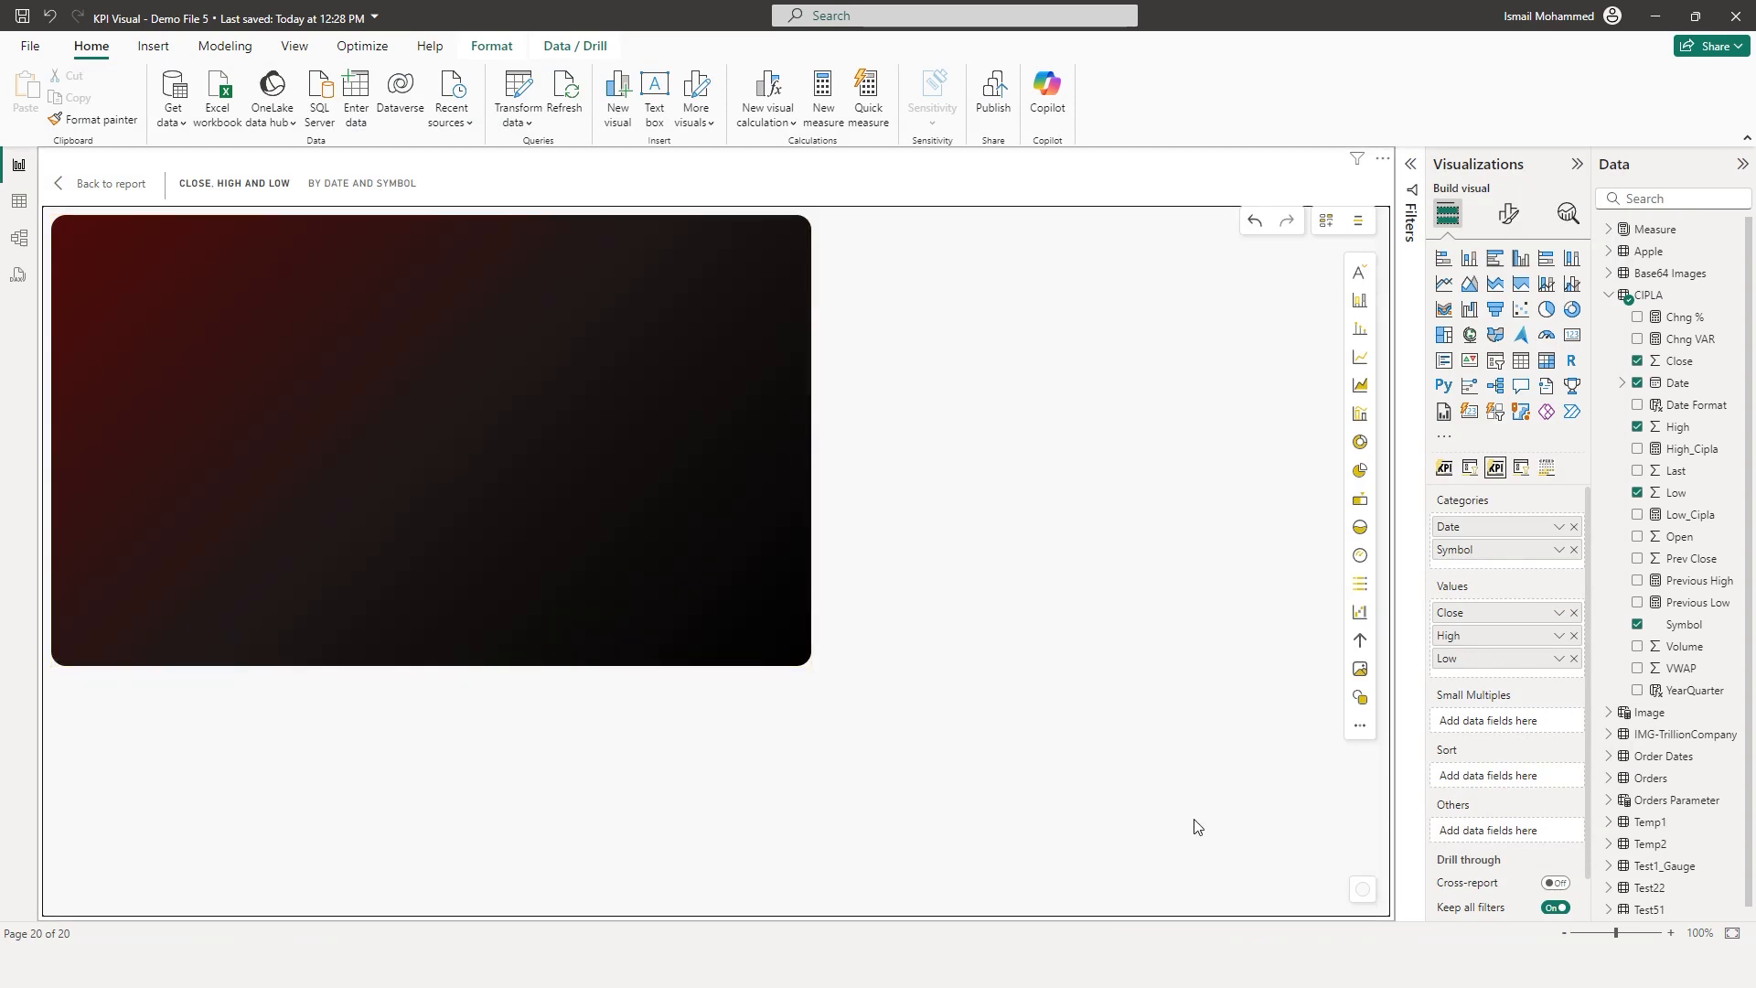
Add an Image layer with the uploaded logo CIPLA.NS-3e1fbc98.png and place it in the card's upper-left corner
{"action": "left_click", "coordinate": [1360, 726]}
{"action": "left_click", "coordinate": [1274, 487]}
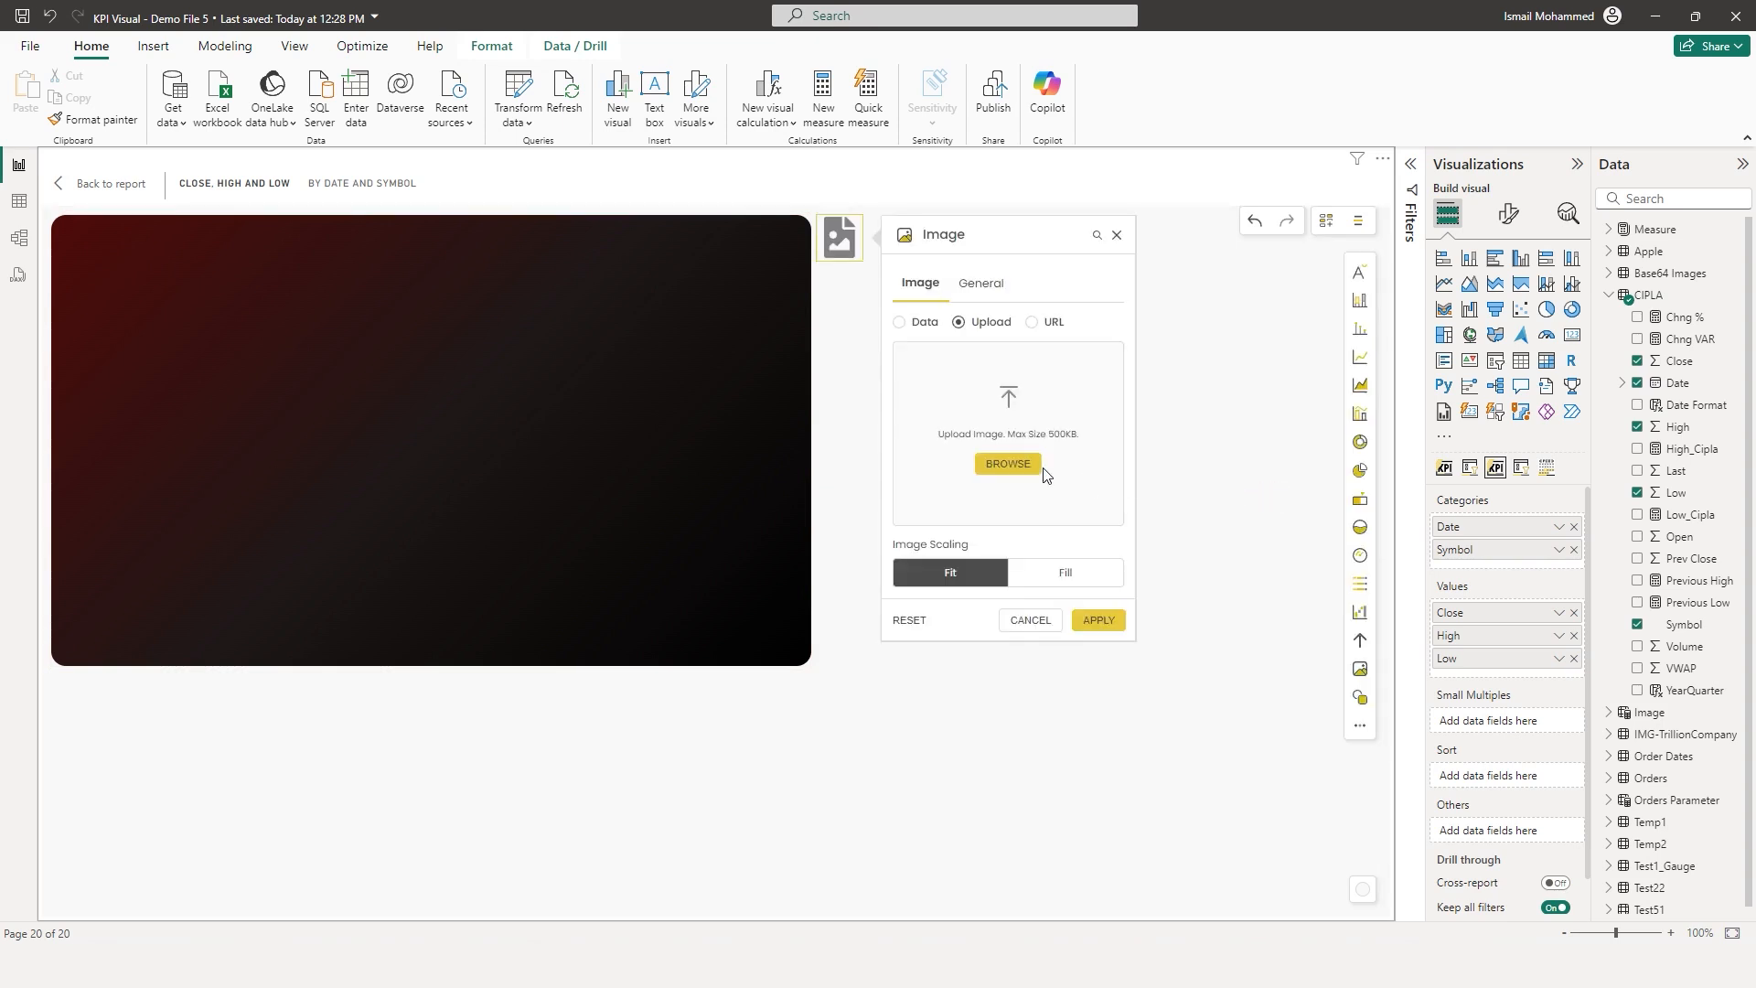
{"action": "left_click", "coordinate": [1006, 464]}
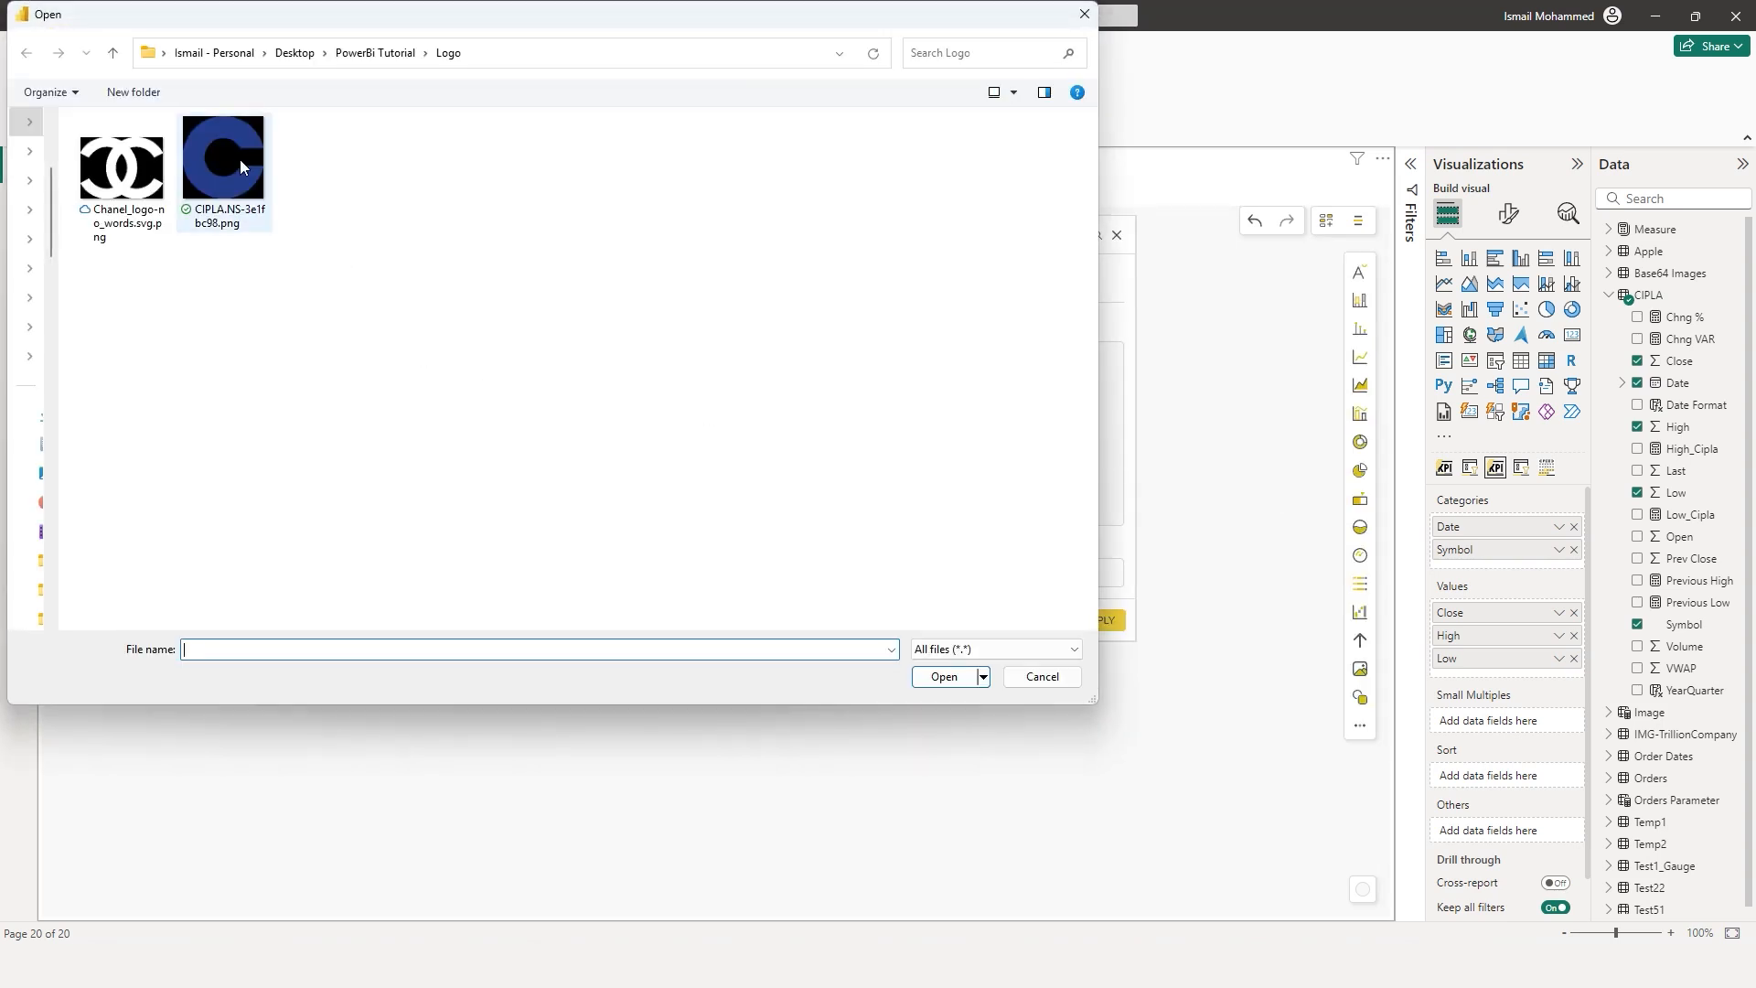
{"action": "double_click", "coordinate": [240, 159]}
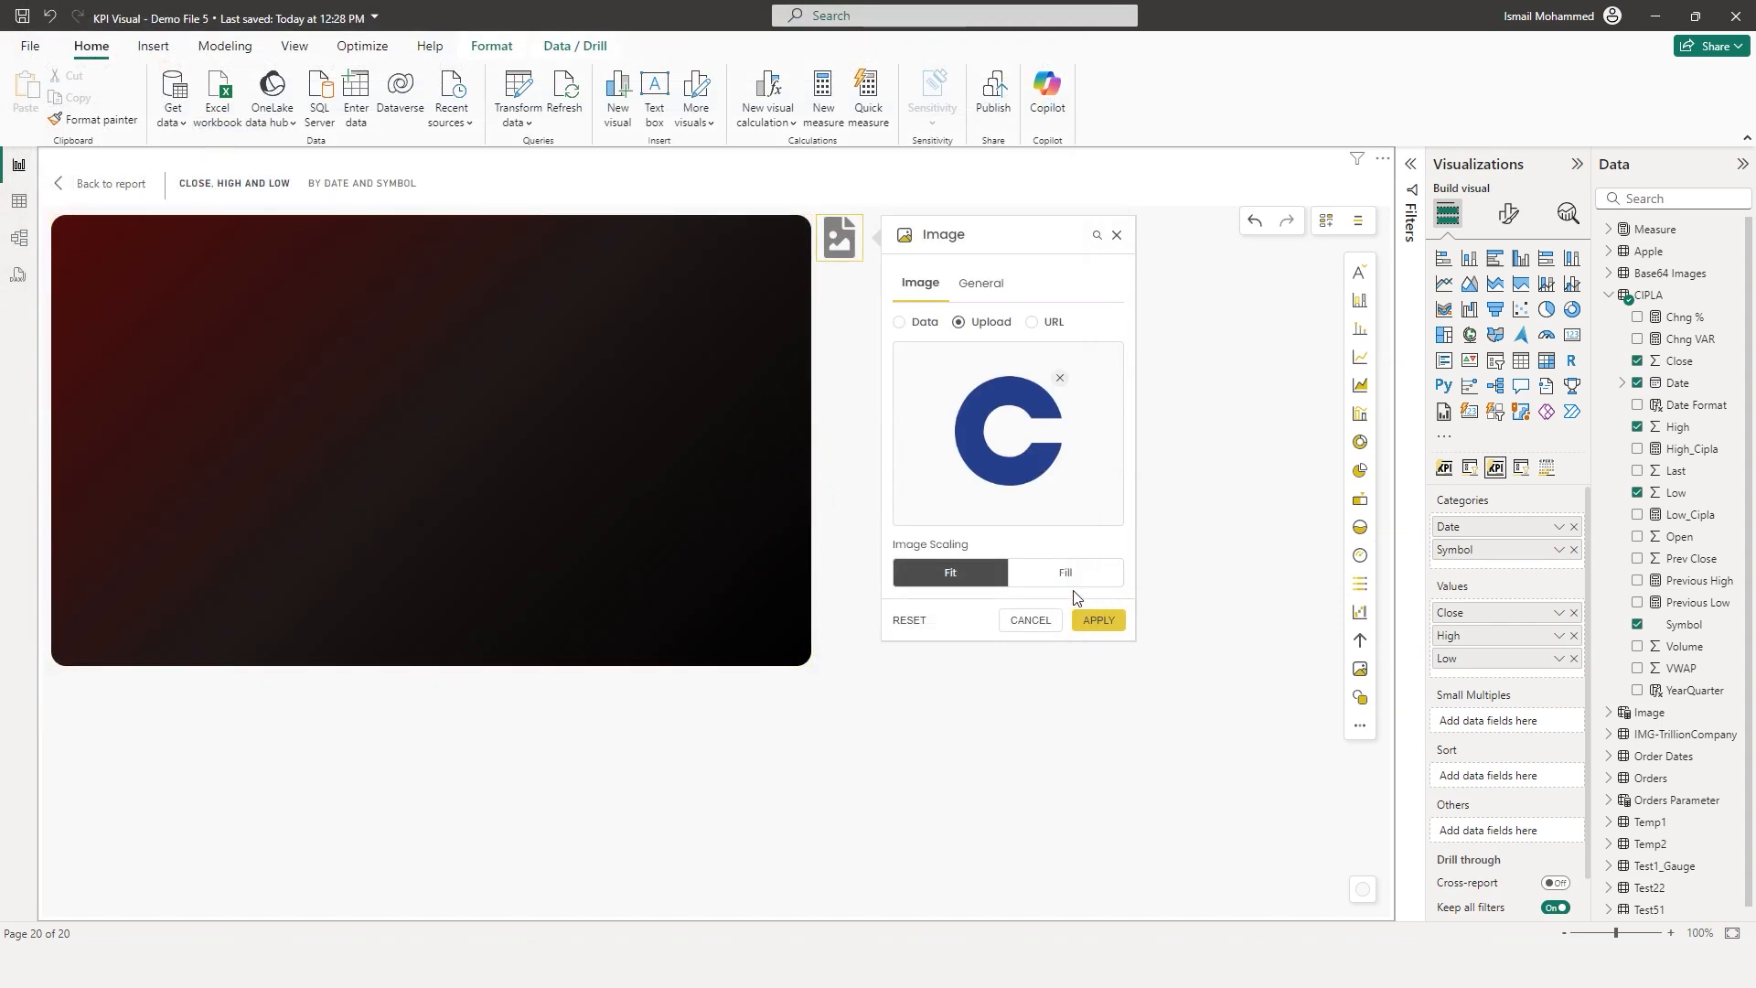
{"action": "left_click", "coordinate": [1098, 619]}
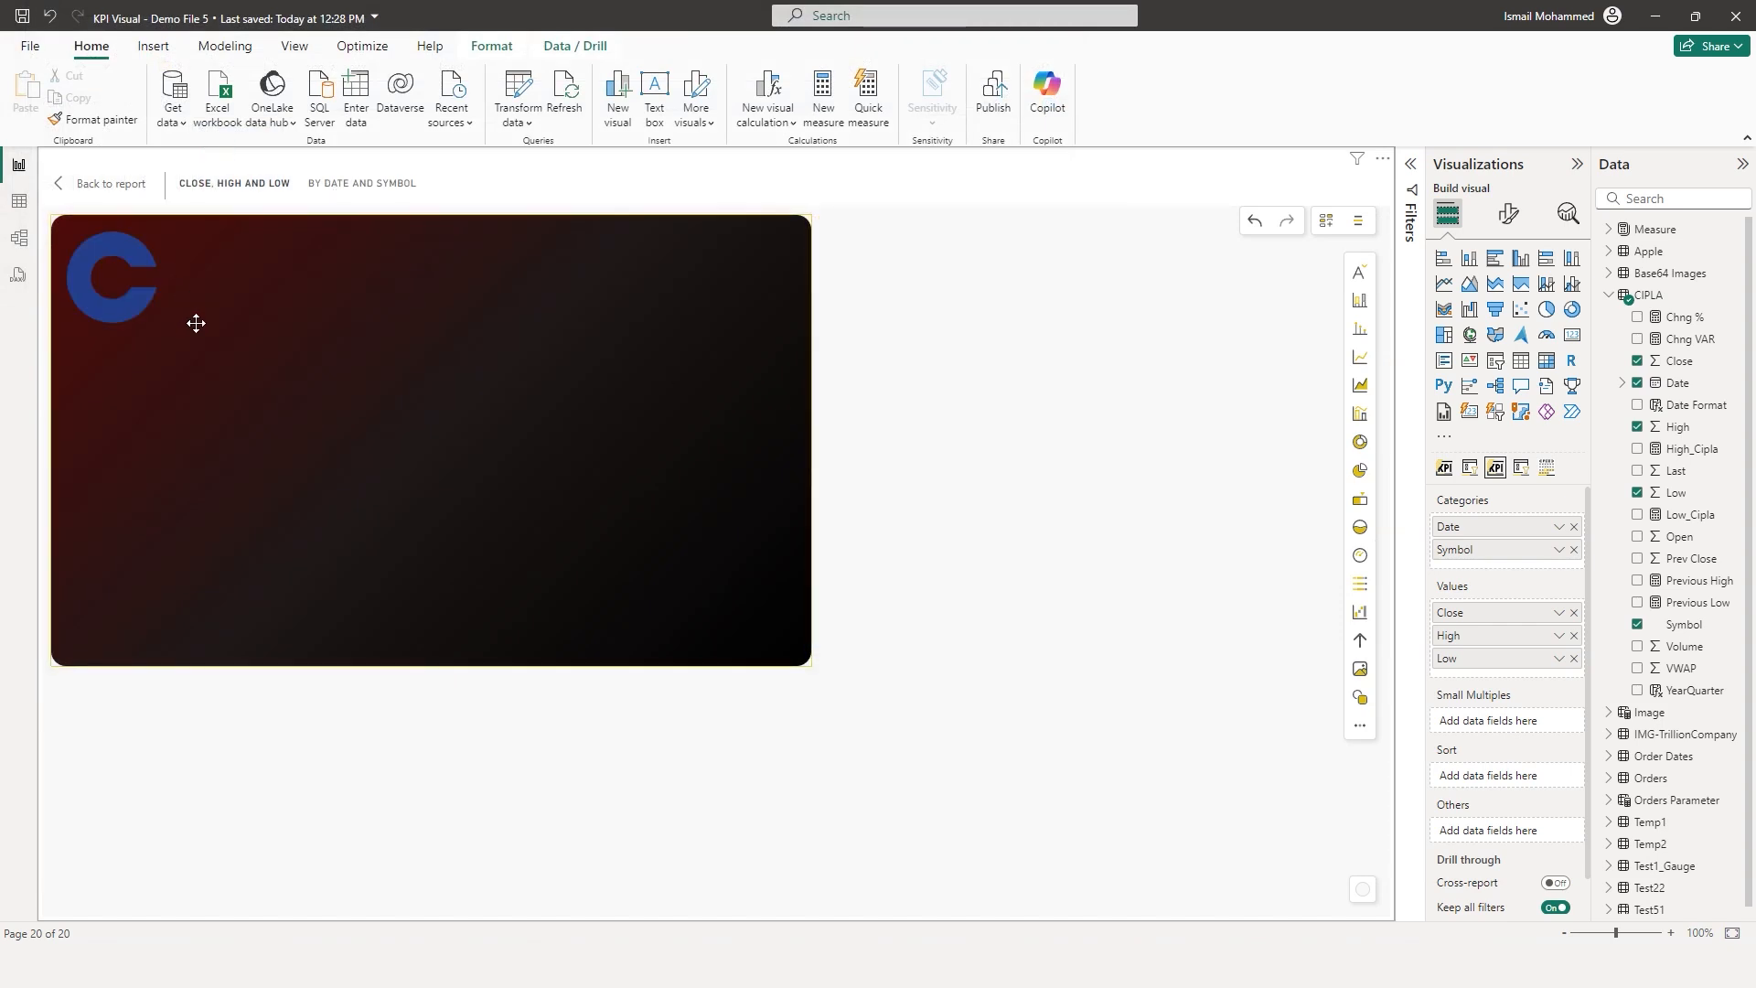
{"action": "left_click", "coordinate": [924, 345]}
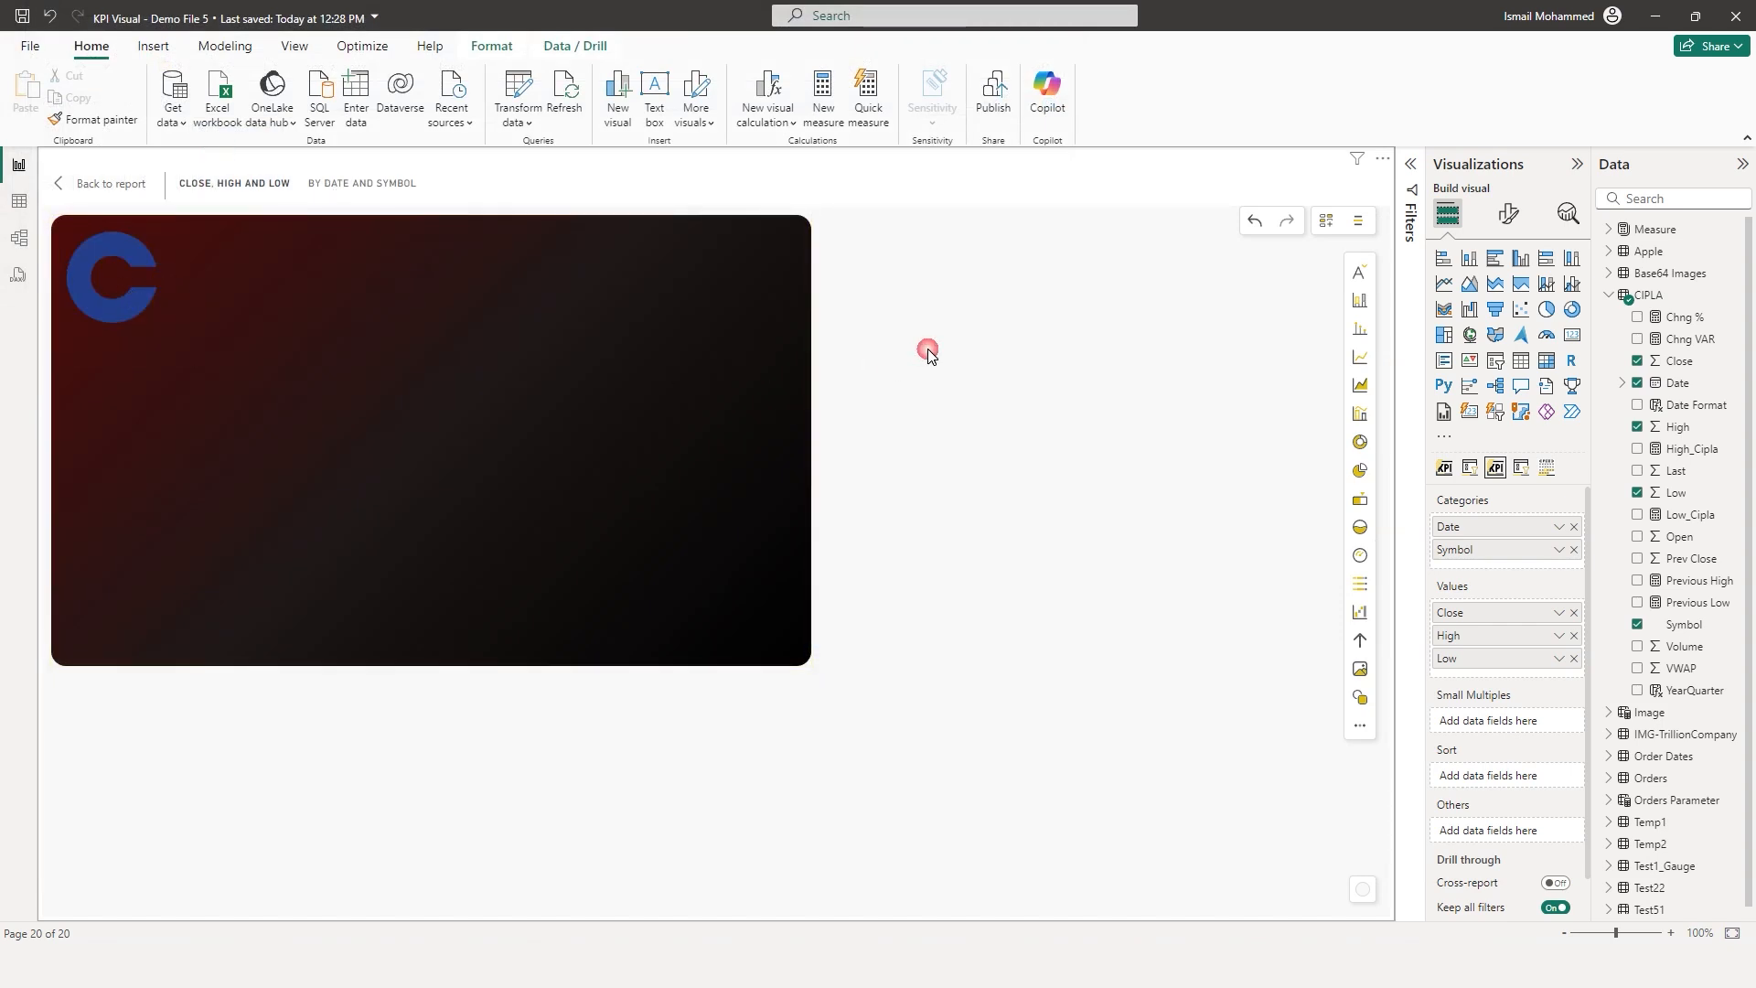
Add an Advanced Text layer reading CIPLA, formatted in the Segoe (Bold) font with bold style
{"action": "left_click", "coordinate": [1354, 277]}
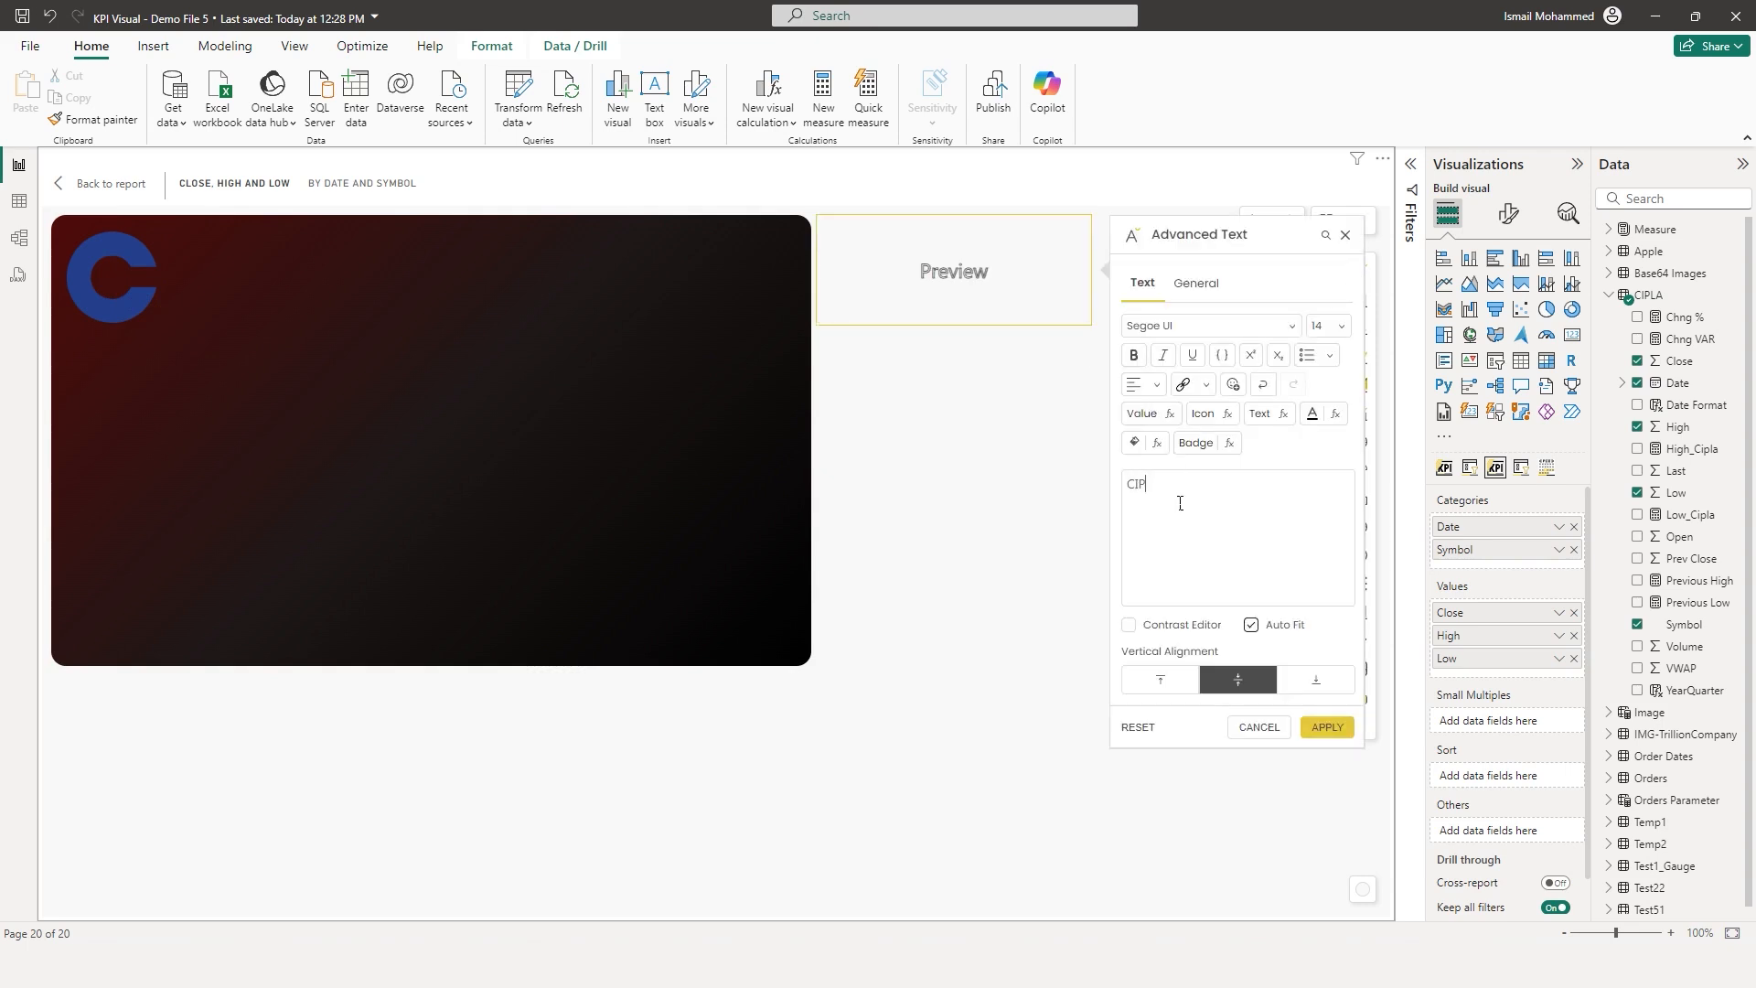
{"action": "key", "text": "ctrl+a"}
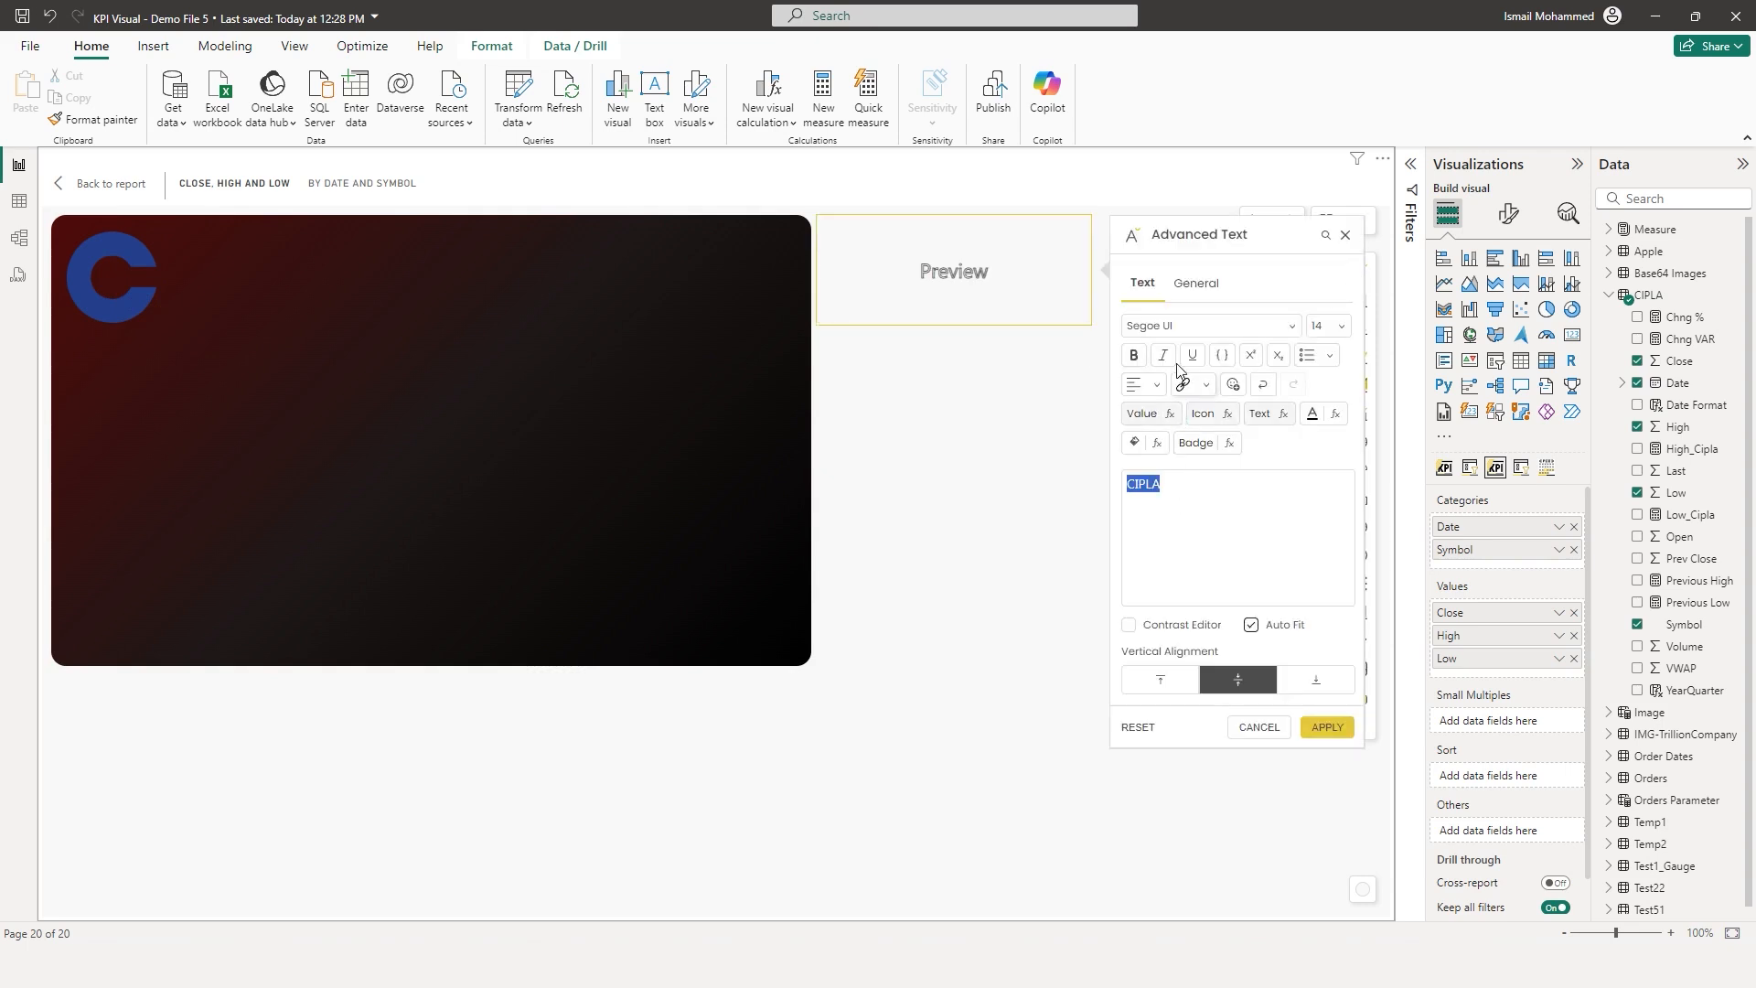
{"action": "left_click", "coordinate": [1189, 326]}
{"action": "scroll", "coordinate": [1173, 464], "scroll_direction": "down", "scroll_amount": 4}
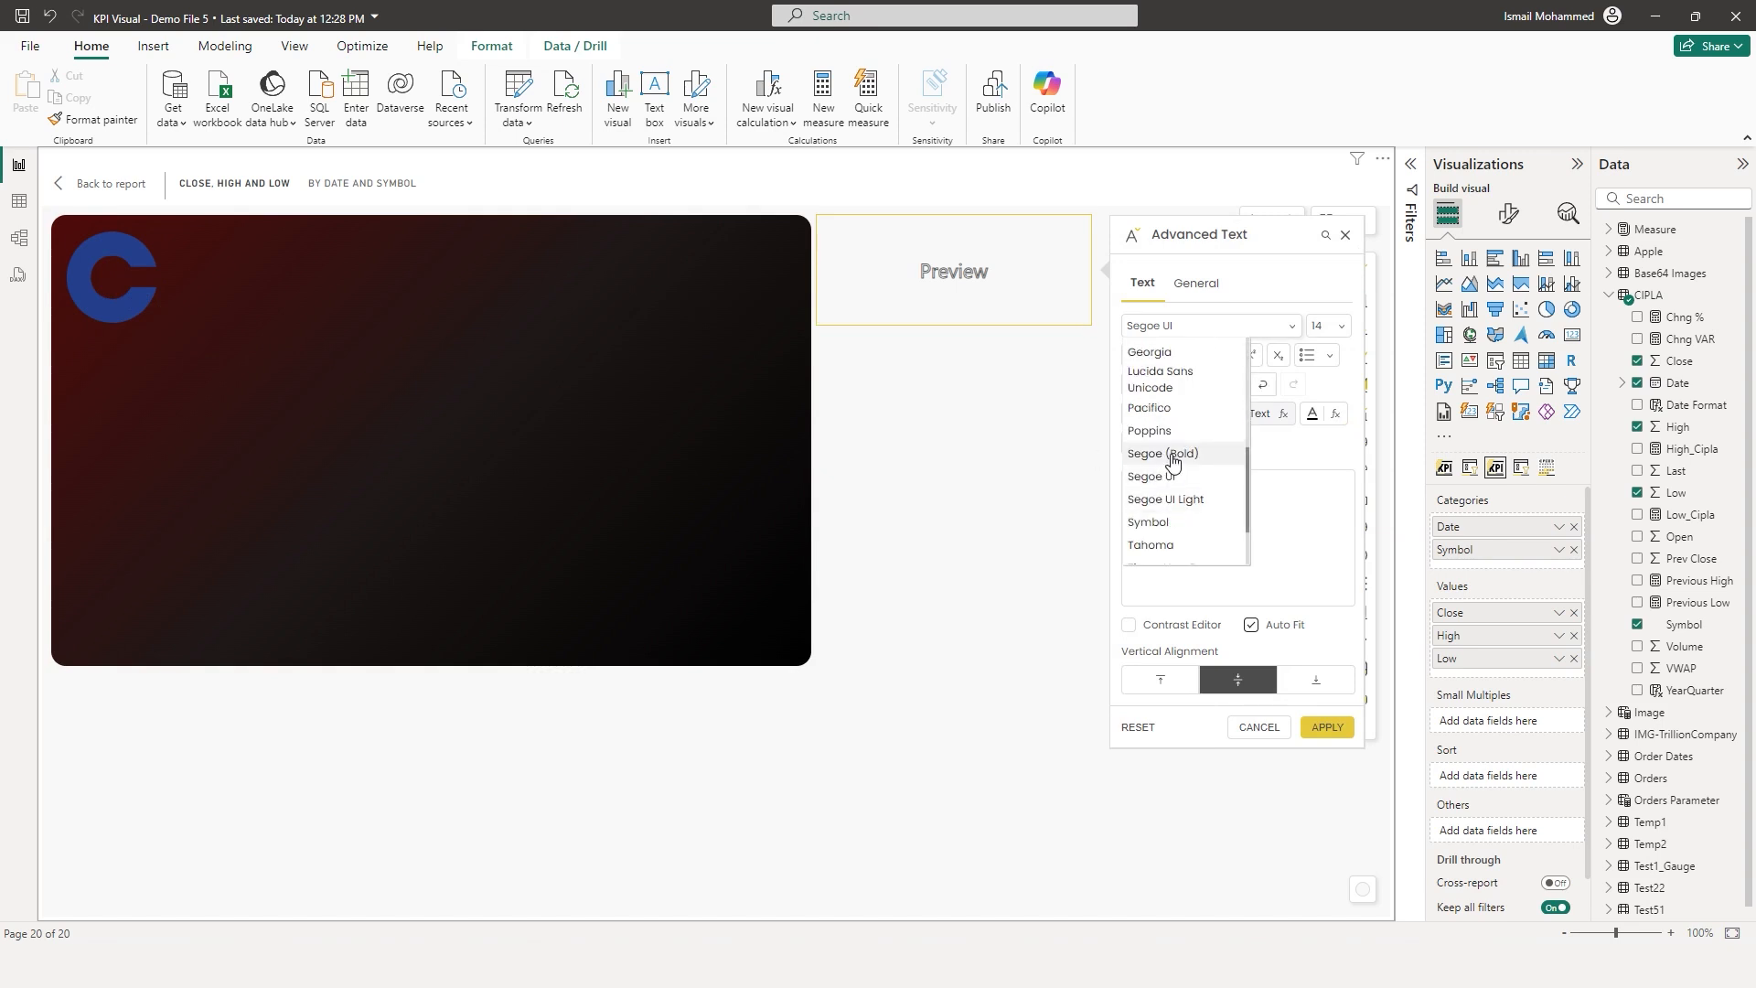
{"action": "left_click", "coordinate": [1174, 455]}
{"action": "left_click", "coordinate": [1134, 355]}
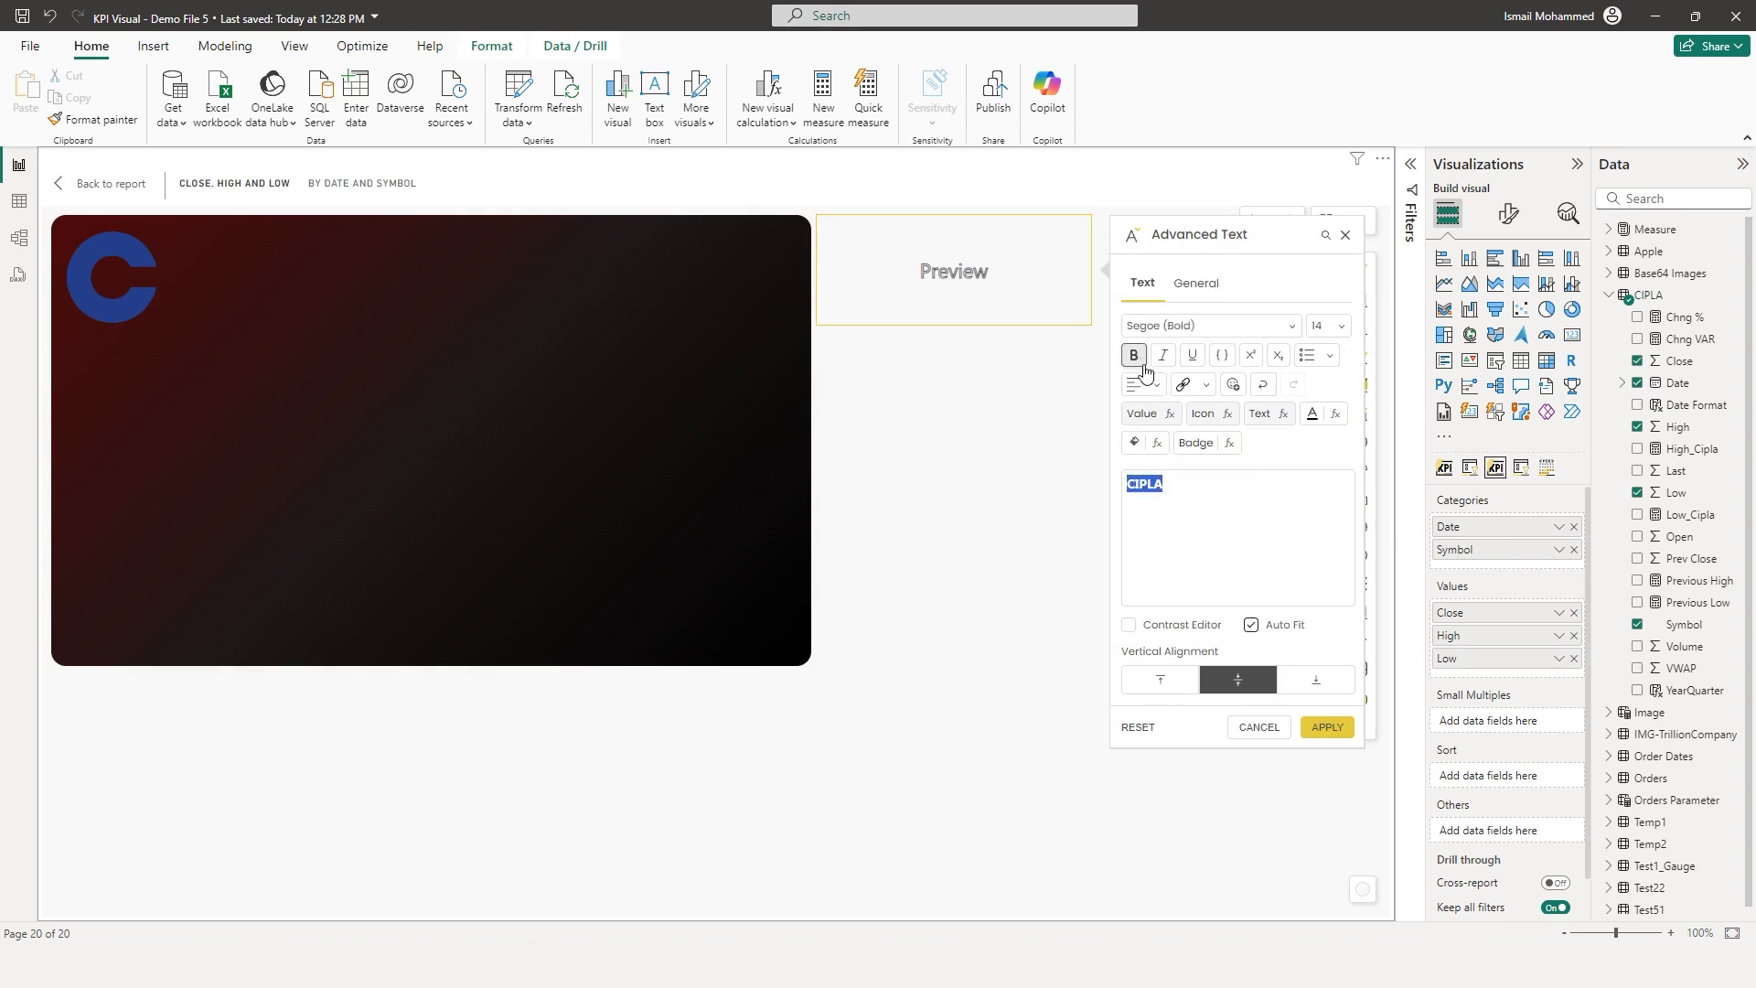
{"action": "left_click", "coordinate": [1323, 732]}
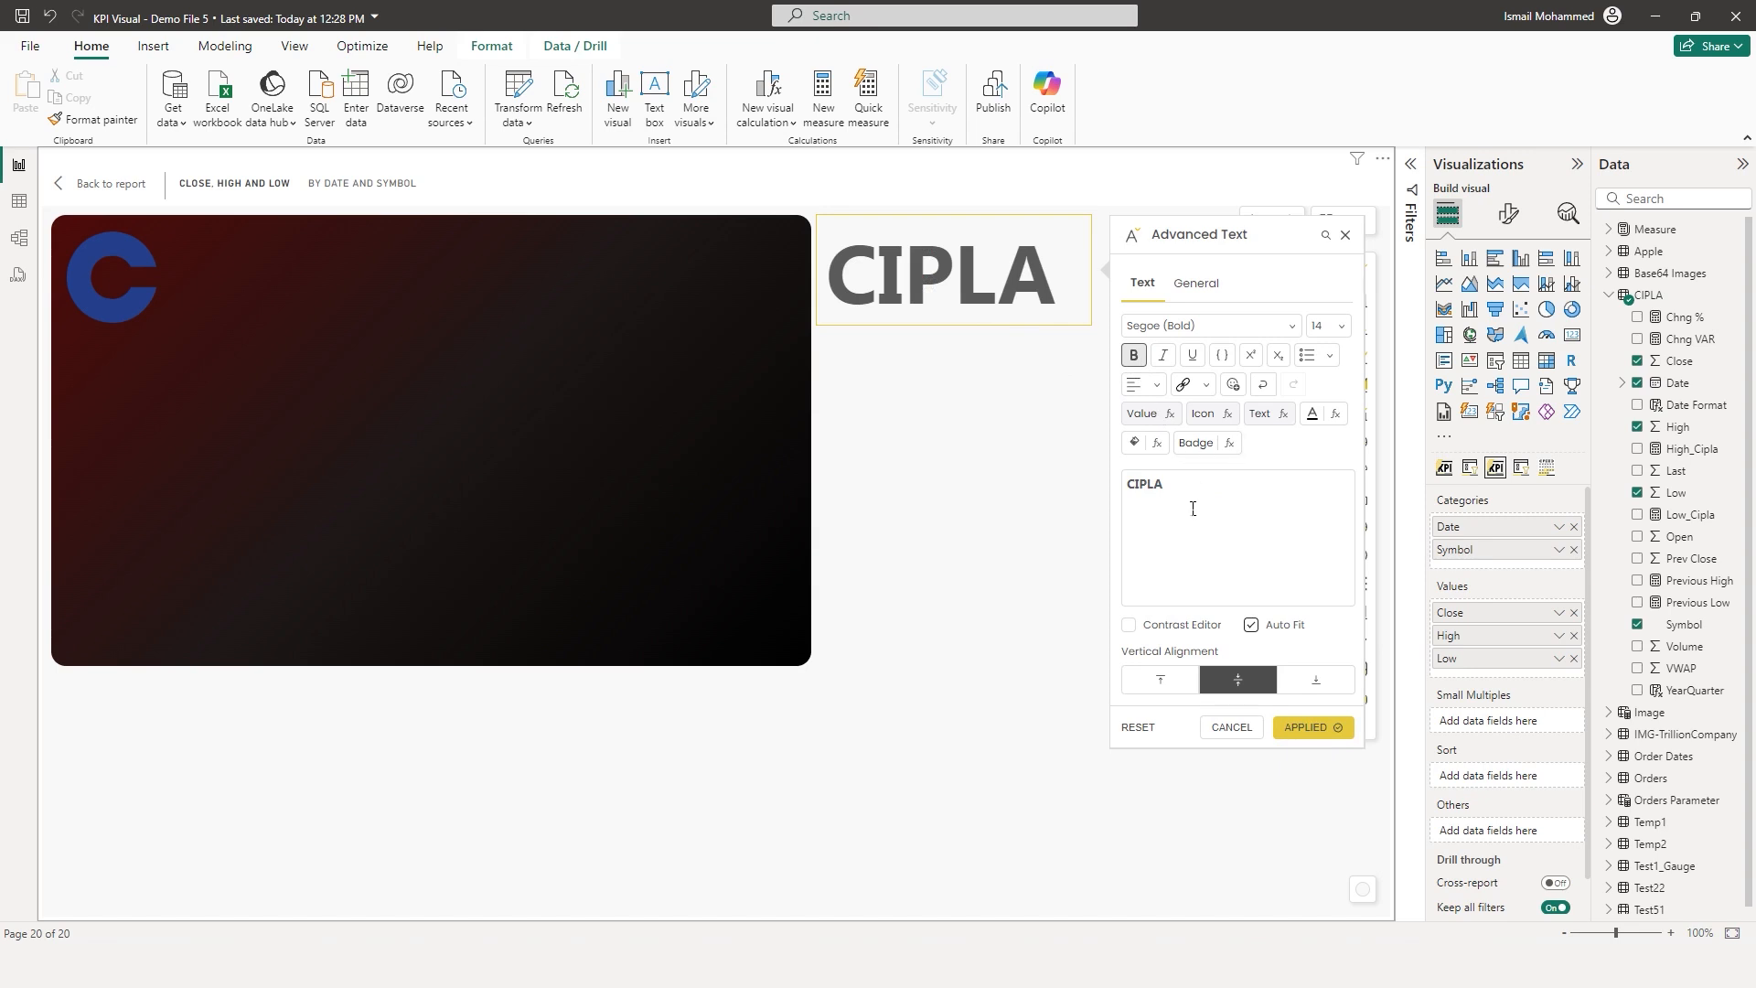
Change the CIPLA text color to white, FFFFFF, and apply it
{"action": "double_click", "coordinate": [1137, 489]}
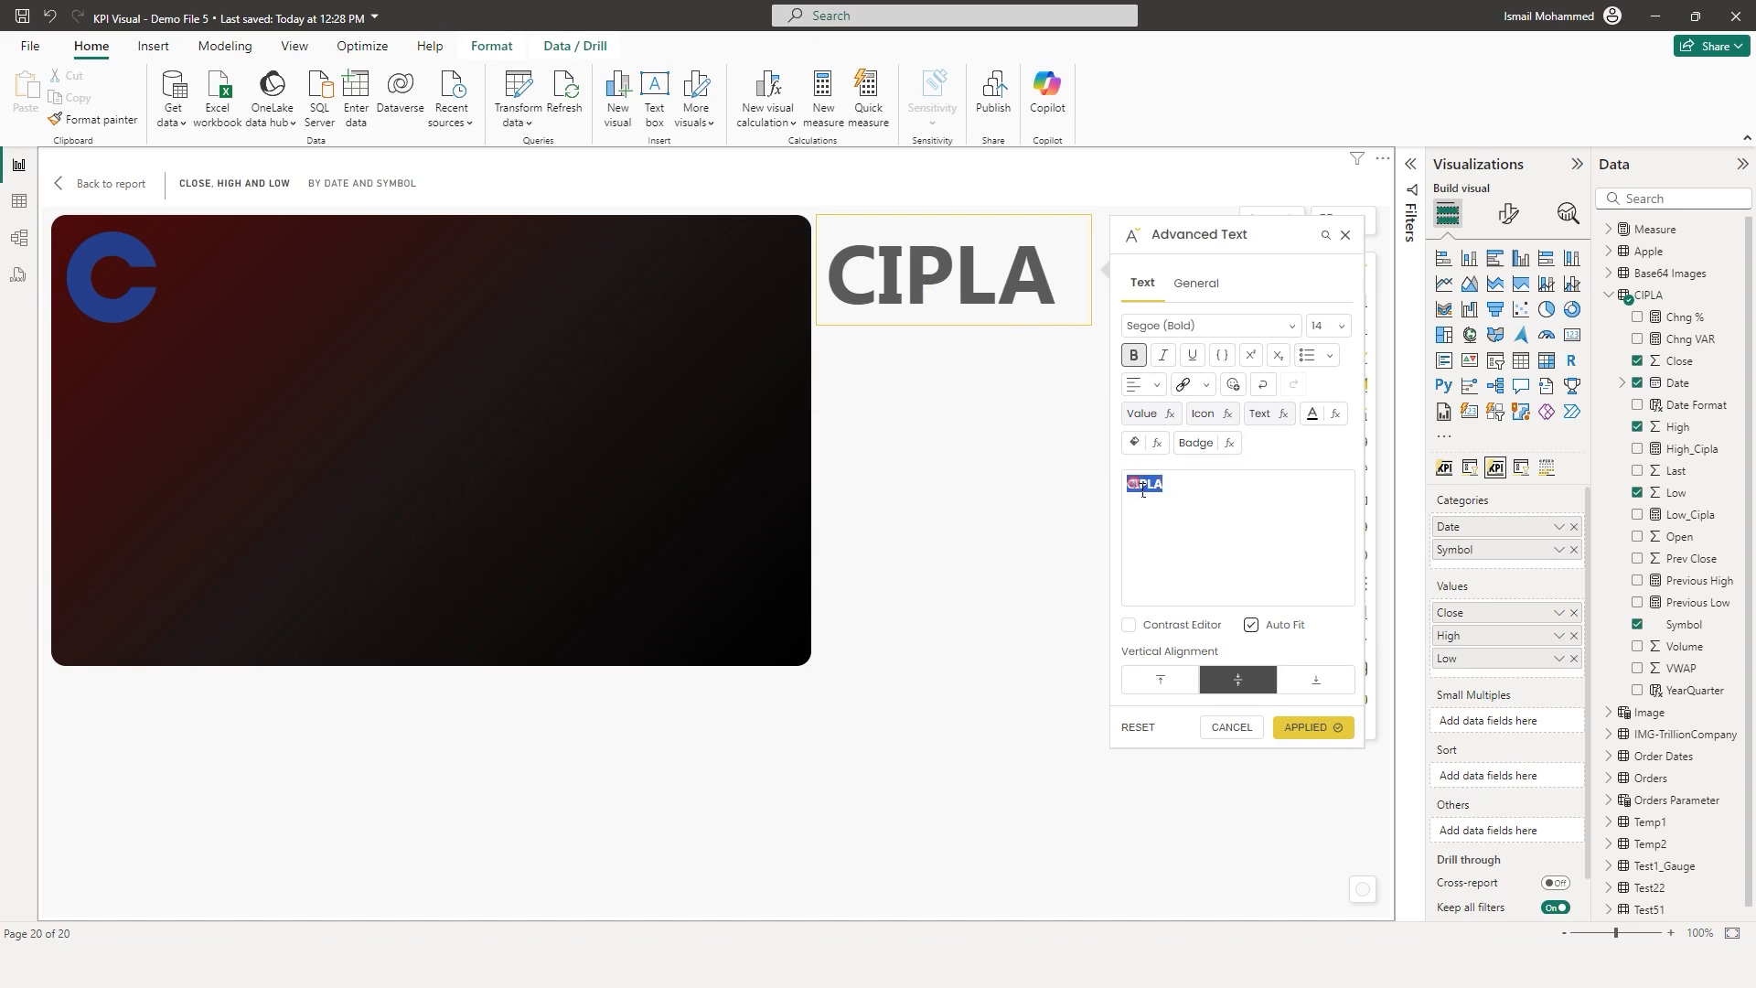
{"action": "left_click", "coordinate": [1311, 412]}
{"action": "left_click", "coordinate": [738, 660]}
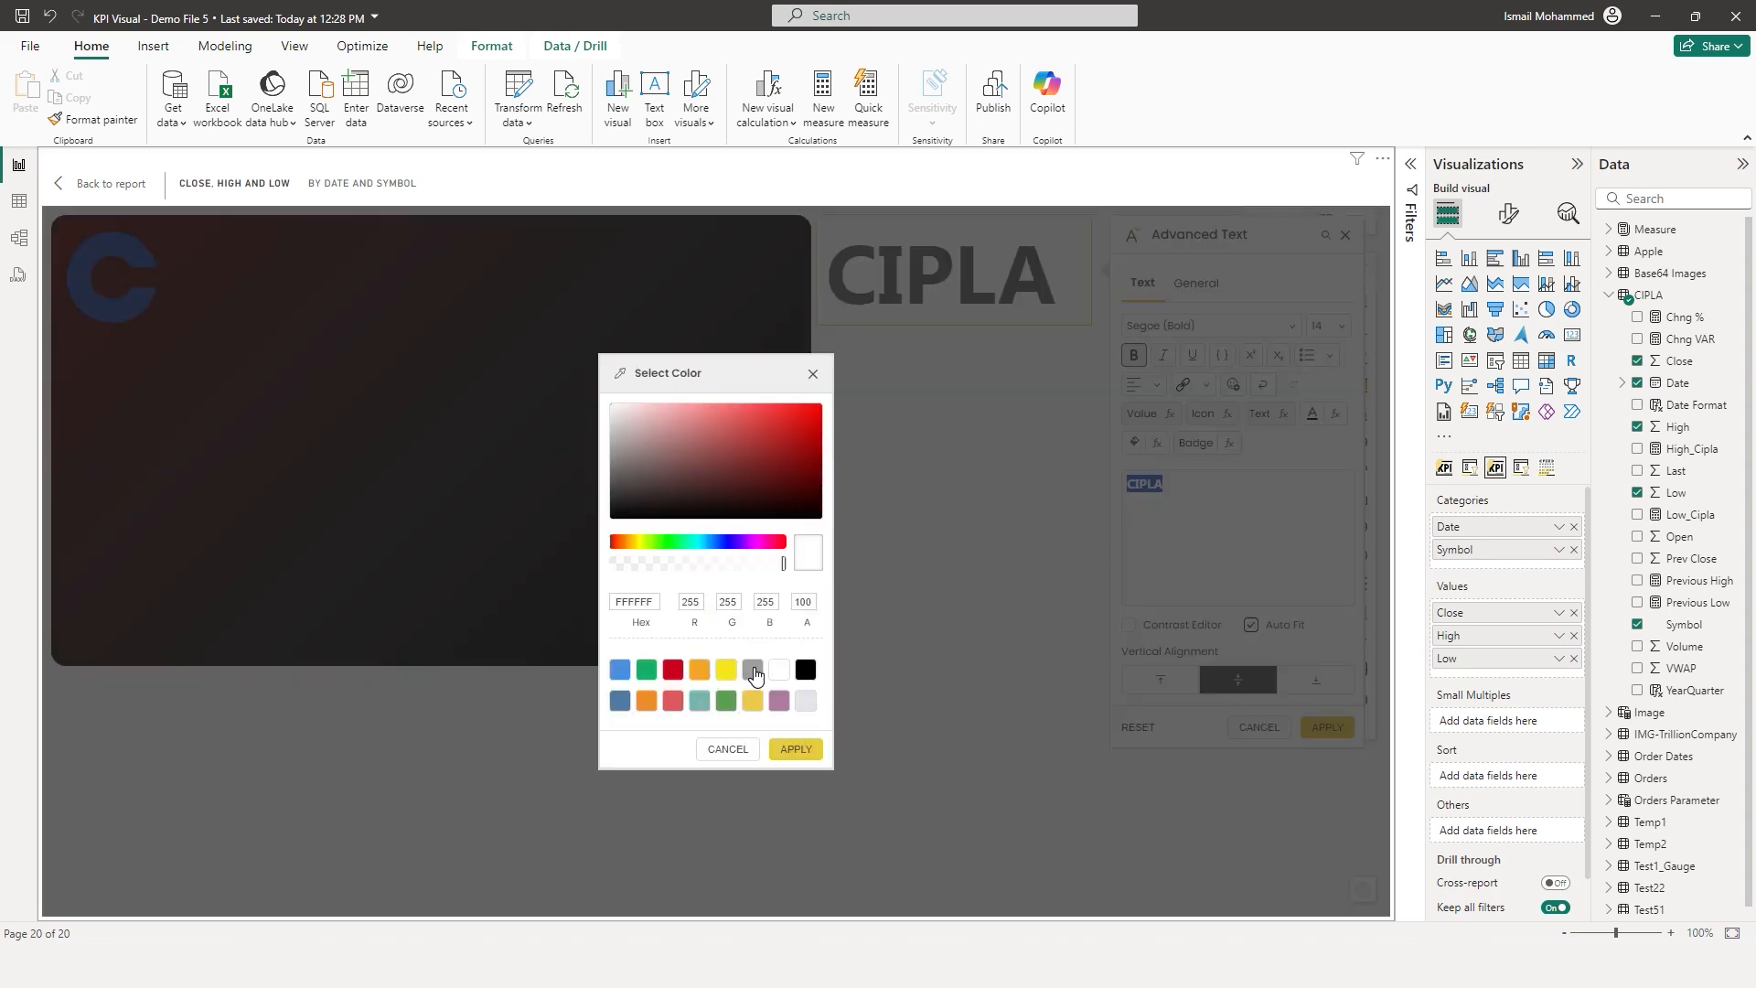
{"action": "left_click", "coordinate": [800, 745]}
{"action": "left_click", "coordinate": [1328, 726]}
Move the CIPLA text onto the card directly below the logo and shrink it to a small title
{"action": "left_click", "coordinate": [983, 283]}
{"action": "left_click_drag", "start_coordinate": [983, 284], "coordinate": [224, 385]}
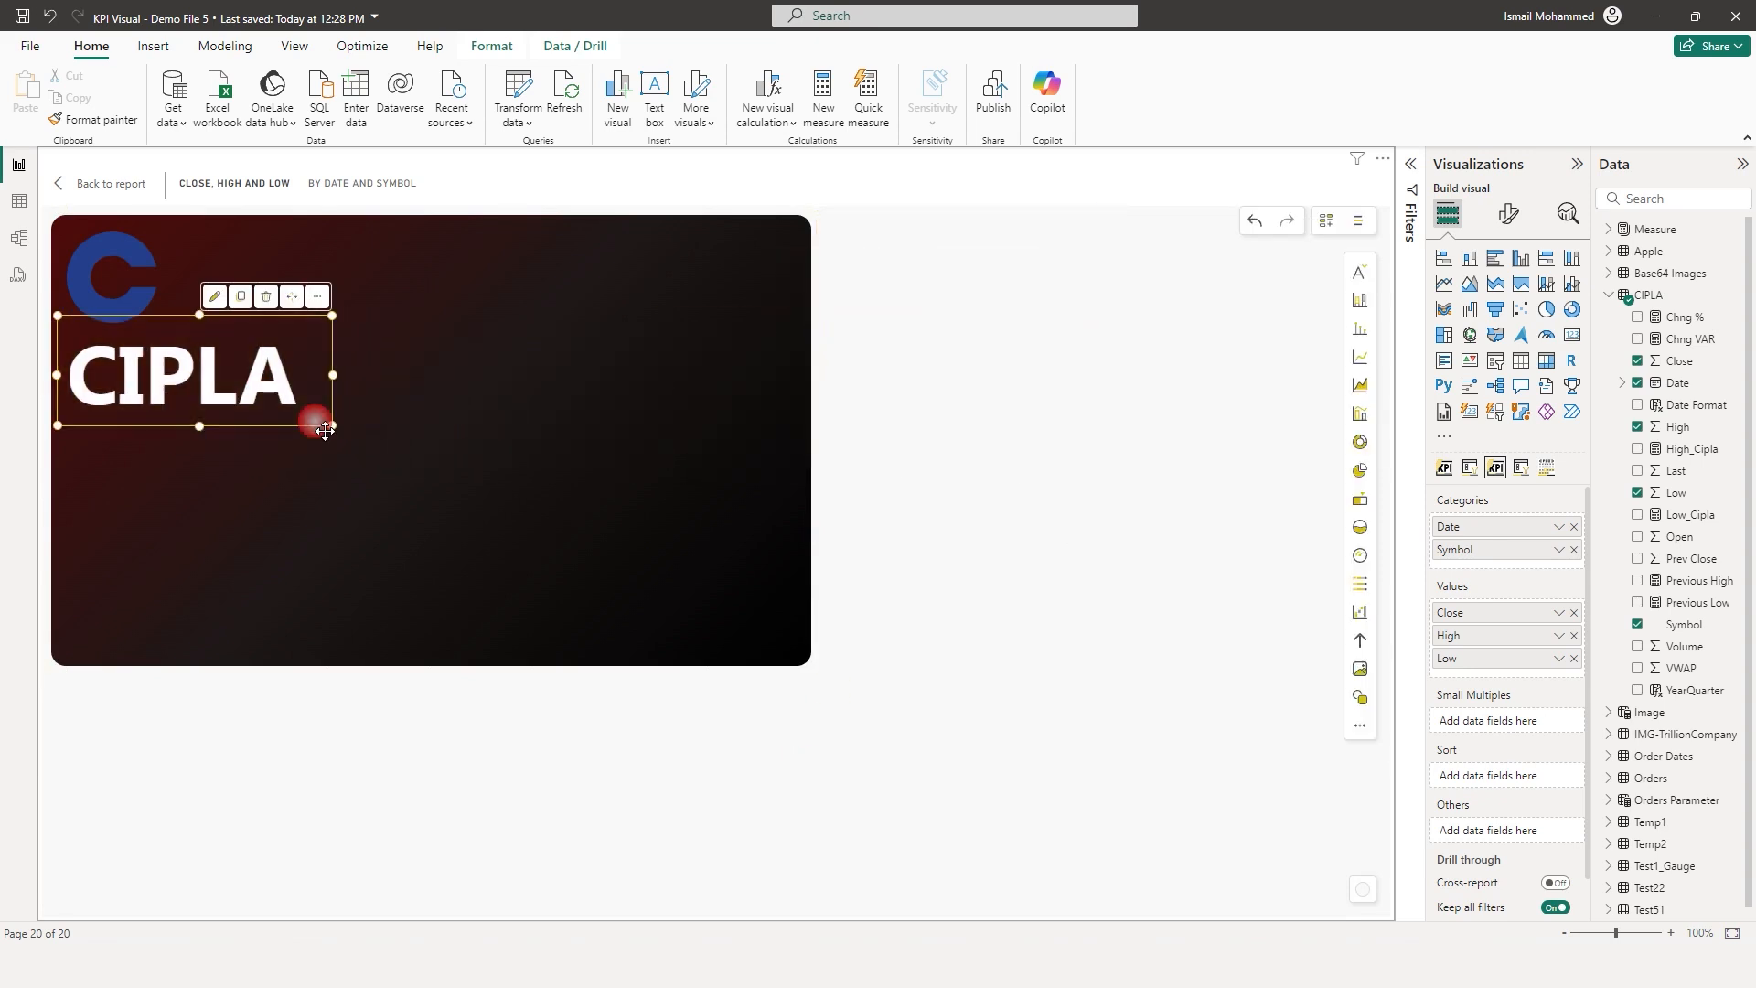
{"action": "left_click_drag", "start_coordinate": [336, 329], "coordinate": [182, 366]}
{"action": "left_click", "coordinate": [906, 348]}
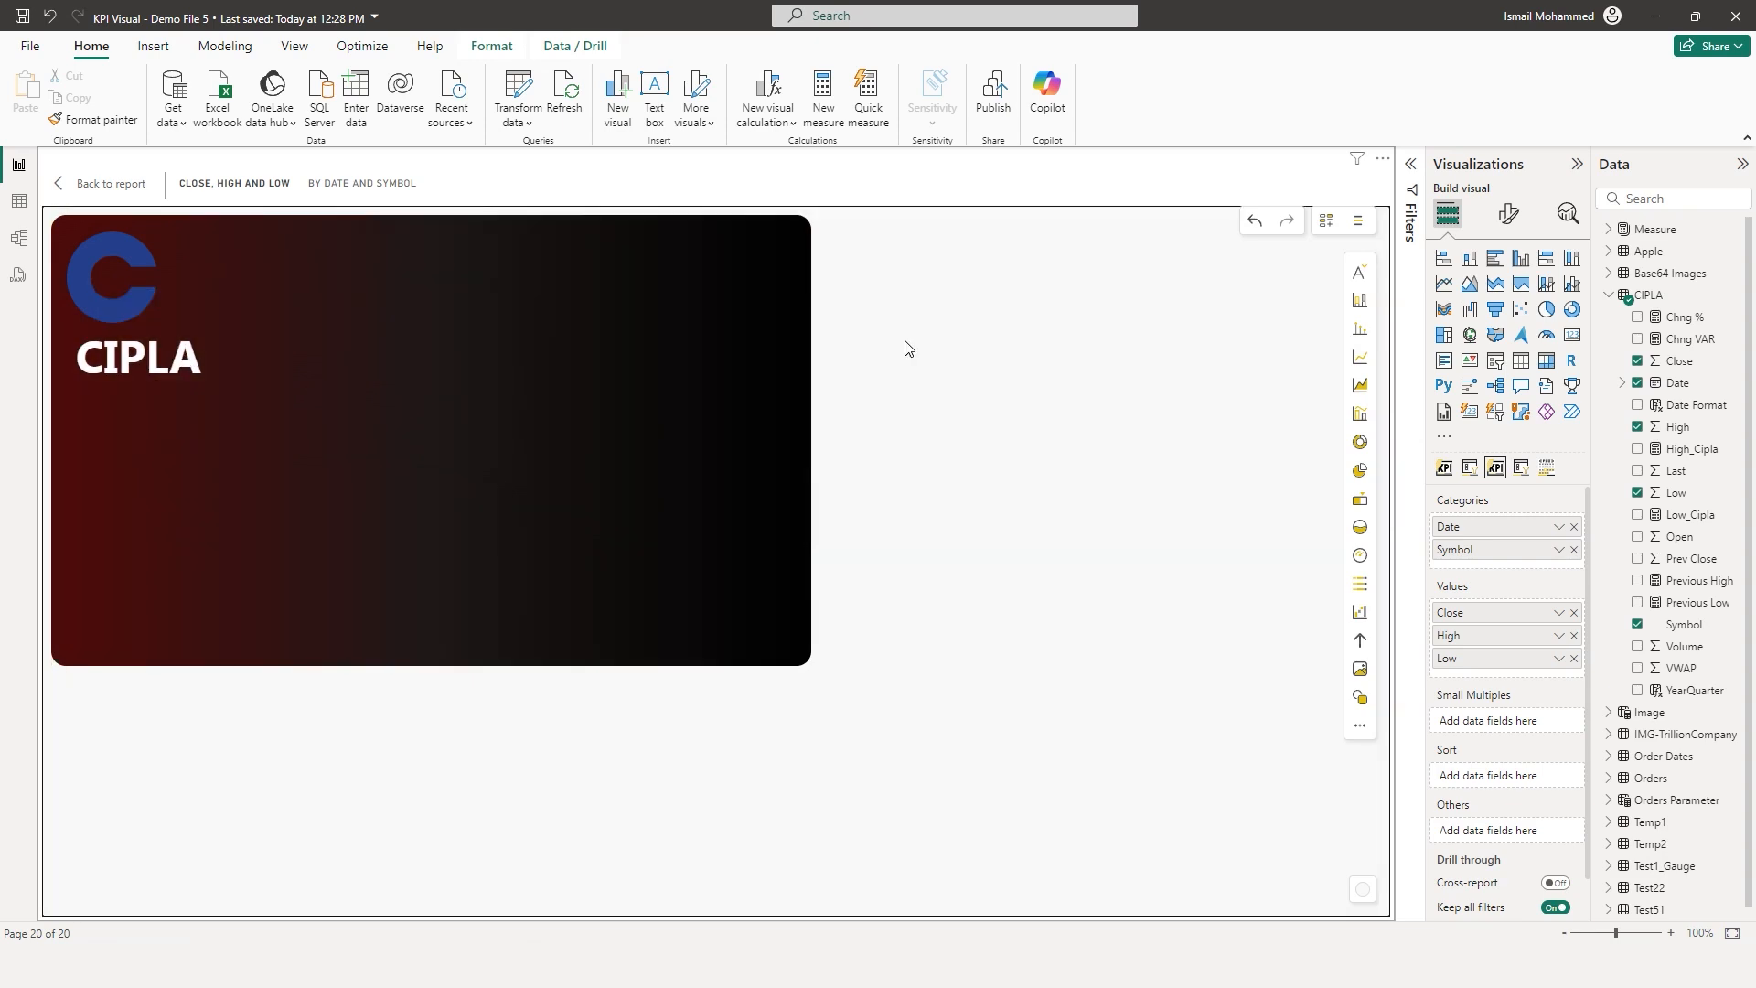
Add an Advanced Text layer showing the Min Value of Low by Date, followed by the text Low and a ◯ separator
{"action": "left_click", "coordinate": [1360, 273]}
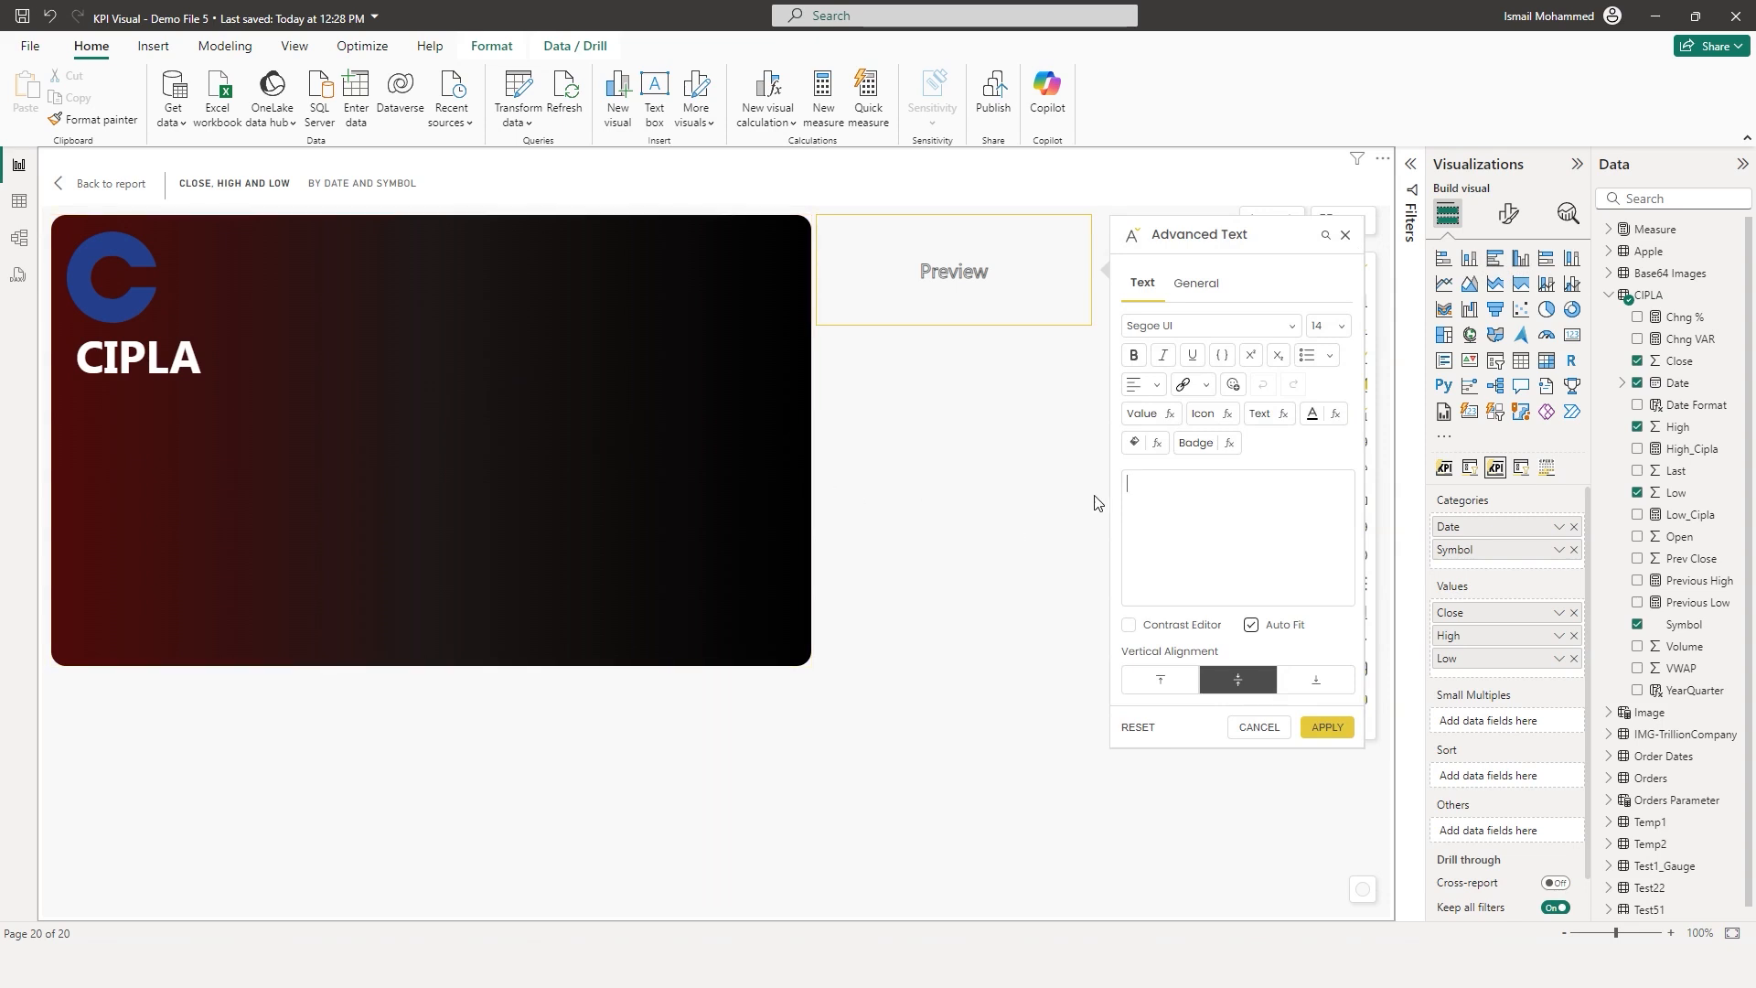
{"action": "left_click", "coordinate": [1140, 415]}
{"action": "left_click", "coordinate": [564, 523]}
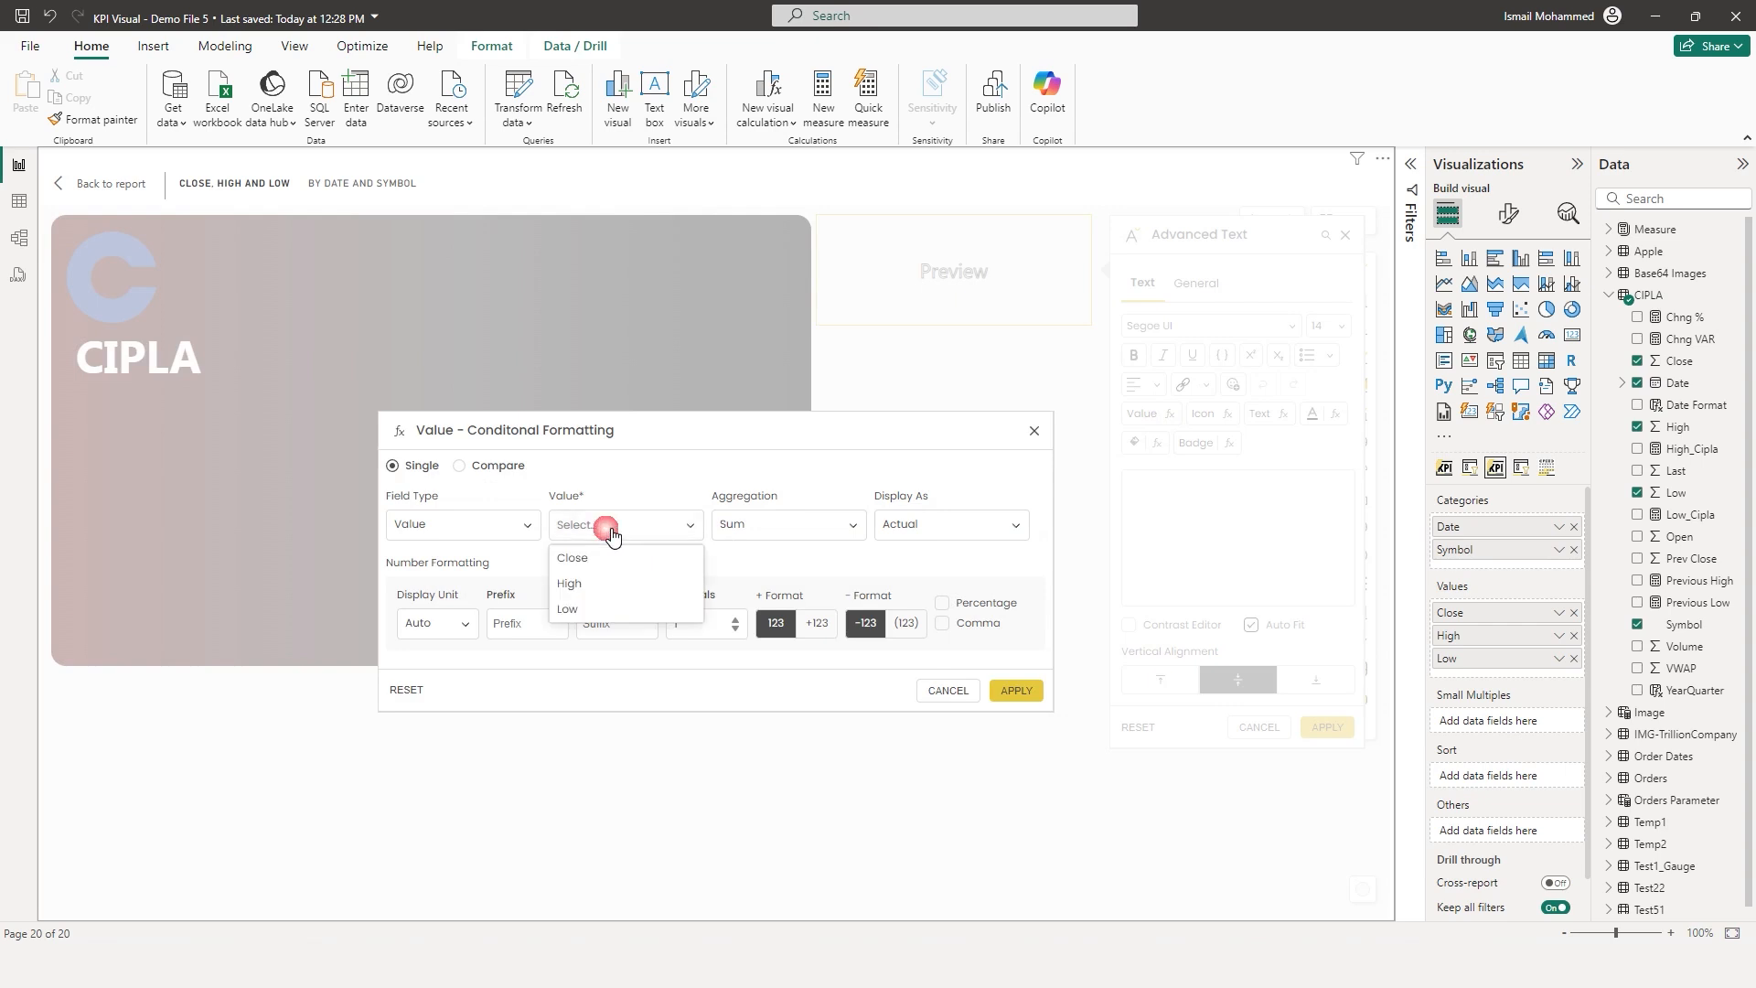
{"action": "left_click", "coordinate": [590, 608]}
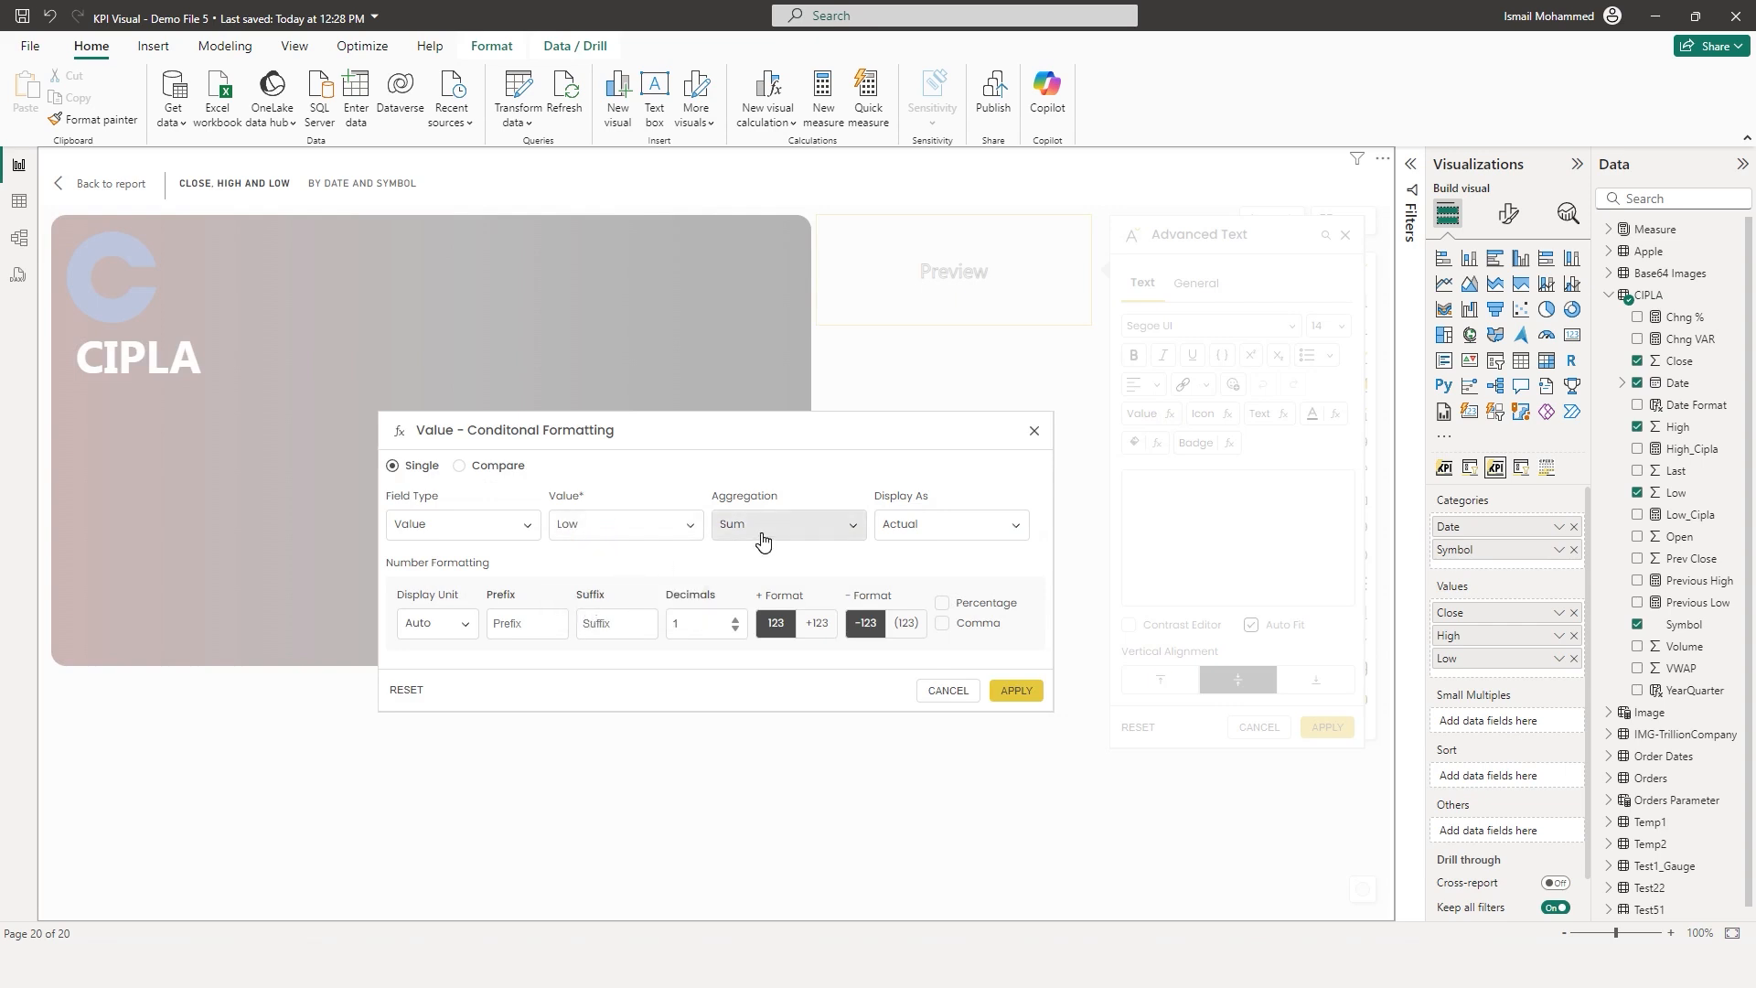
{"action": "left_click", "coordinate": [762, 542]}
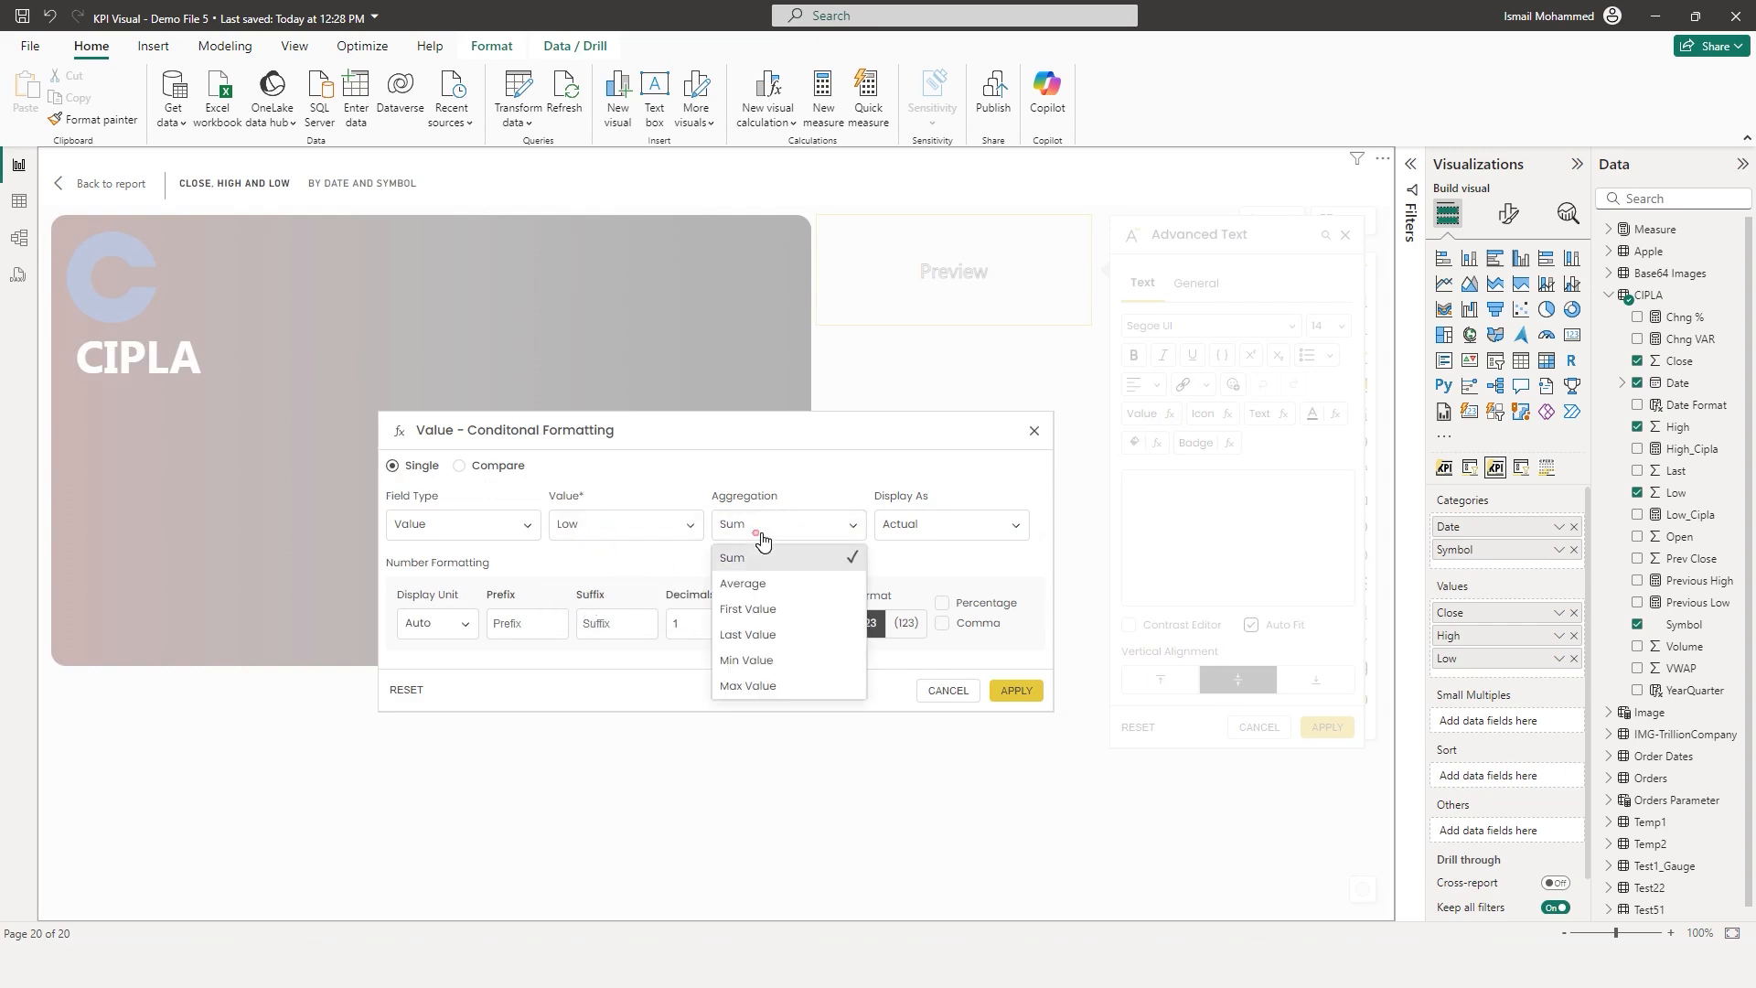
{"action": "left_click", "coordinate": [773, 662]}
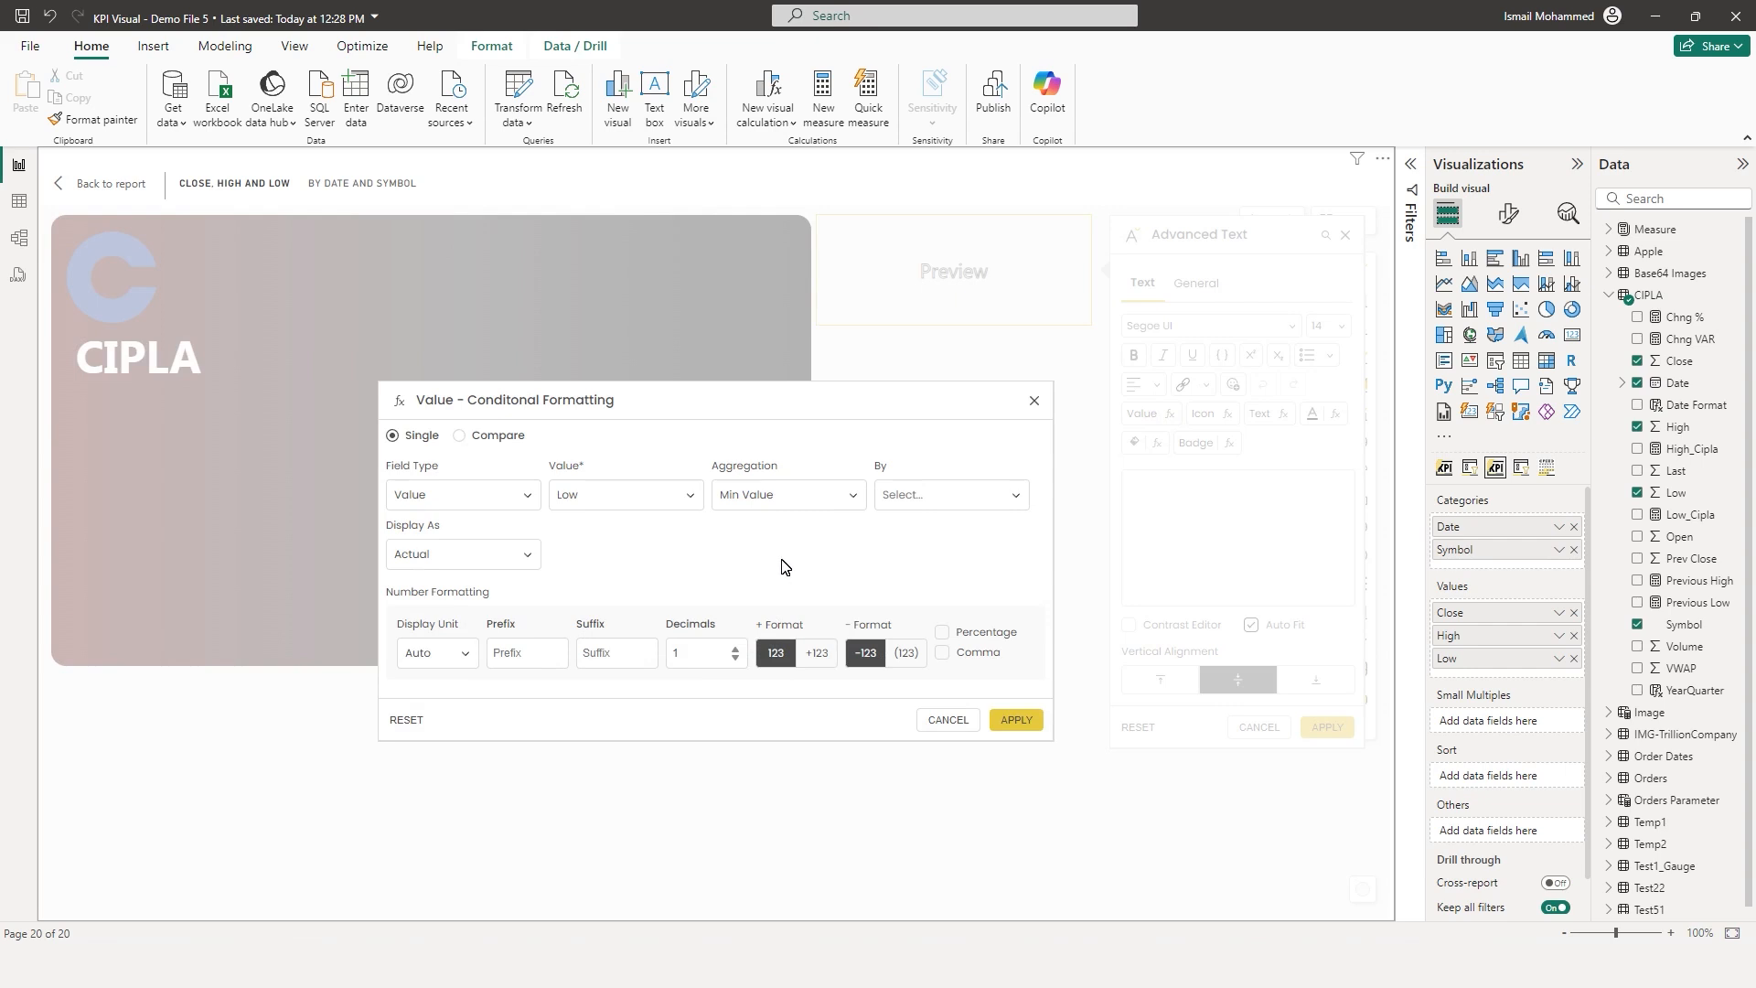
{"action": "left_click", "coordinate": [965, 495]}
{"action": "left_click", "coordinate": [910, 556]}
{"action": "left_click", "coordinate": [1013, 722]}
{"action": "left_click", "coordinate": [1206, 508]}
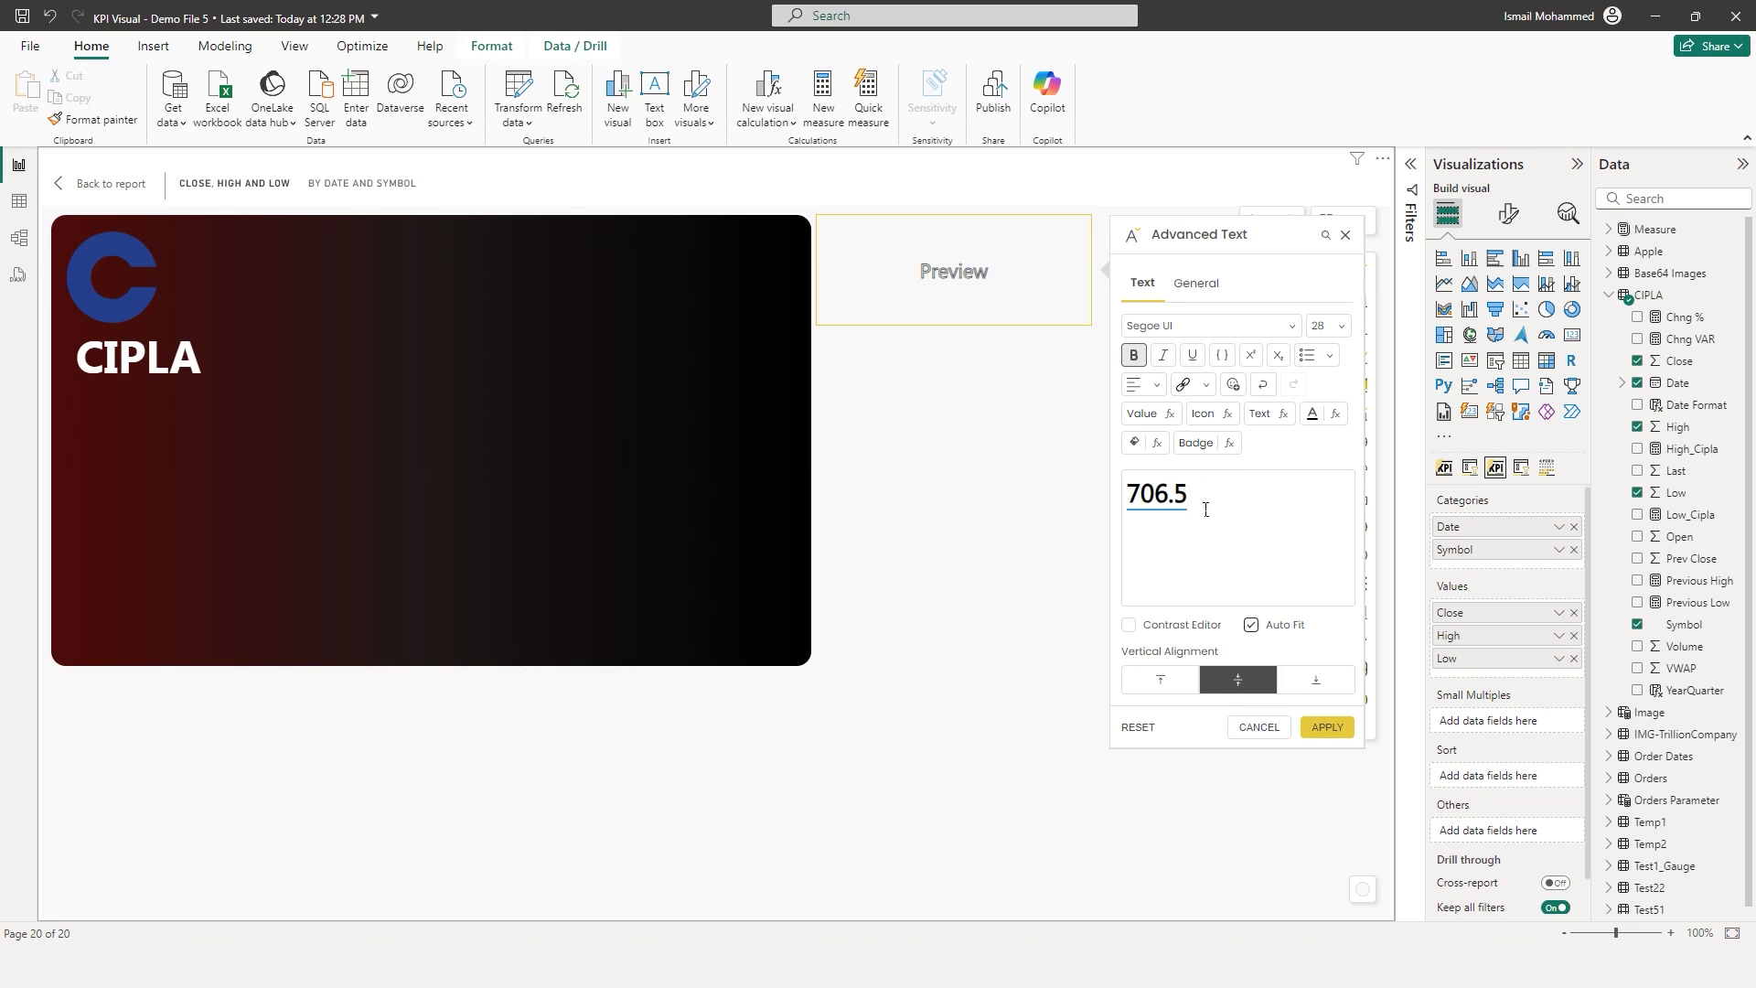
{"action": "type", "text": "Low O"}
Append a dynamic value showing the Max Value of High by Date to the text, followed by another ◯ separator
{"action": "left_click", "coordinate": [1143, 418]}
{"action": "left_click", "coordinate": [674, 540]}
{"action": "left_click", "coordinate": [590, 586]}
{"action": "left_click", "coordinate": [766, 526]}
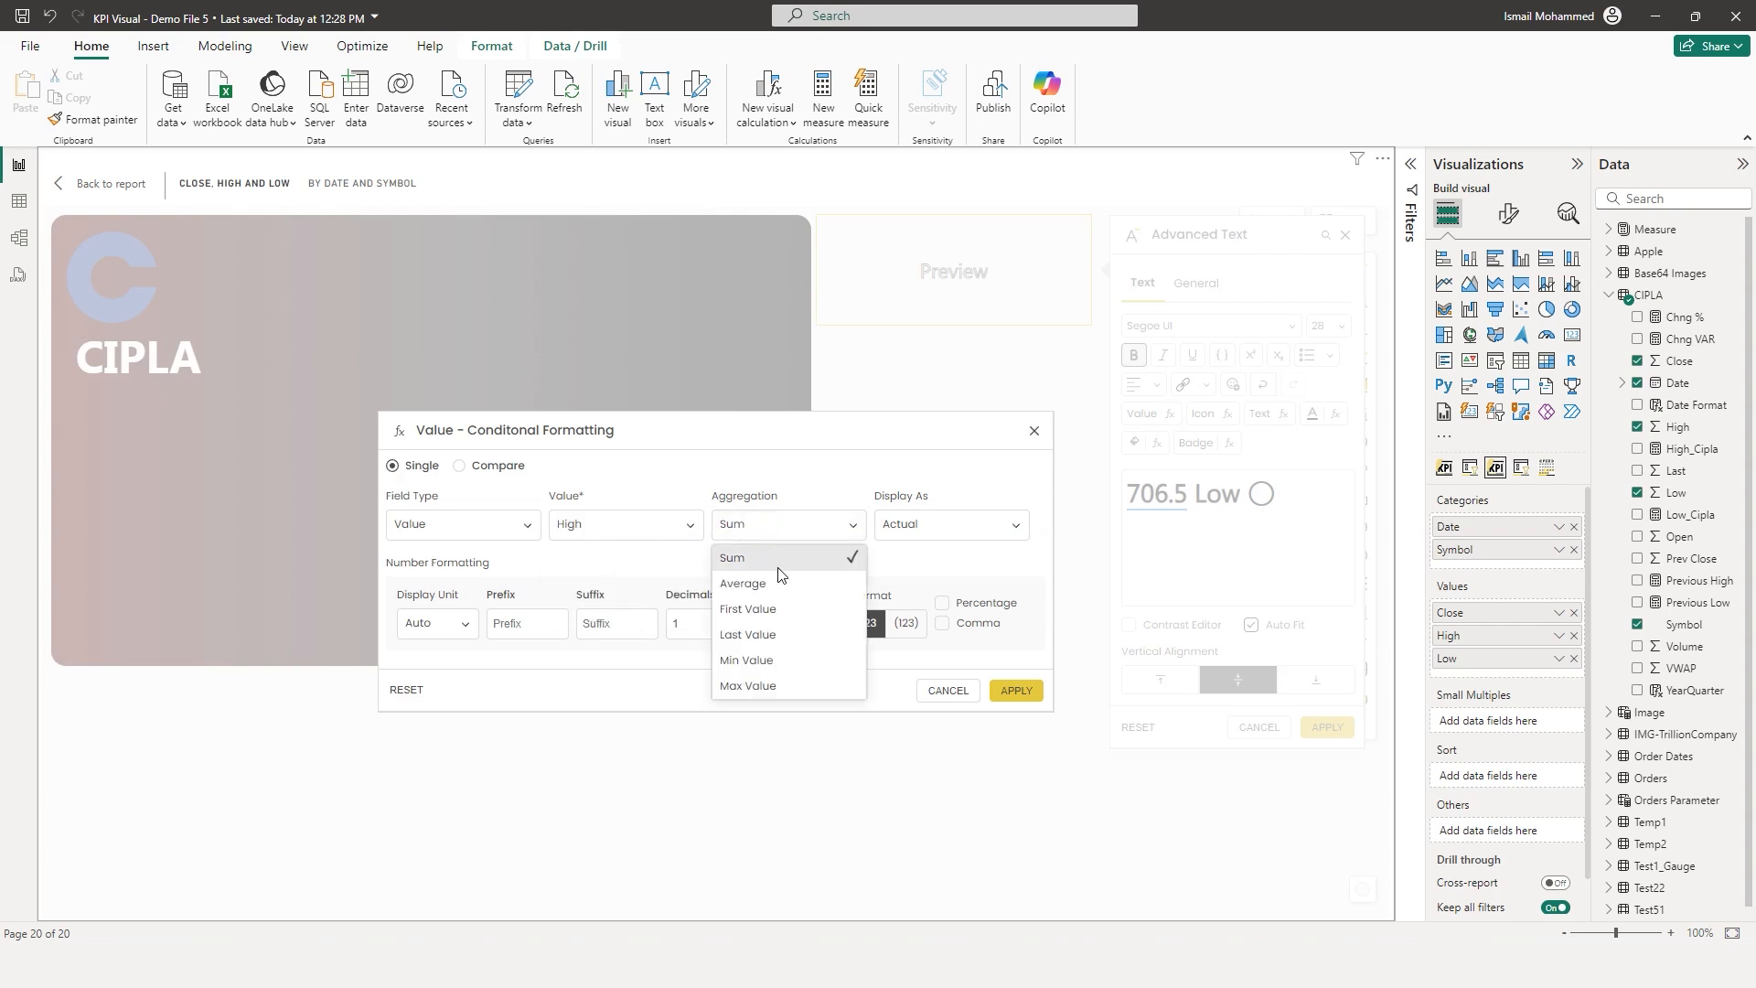
{"action": "left_click", "coordinate": [770, 686]}
{"action": "left_click", "coordinate": [915, 494]}
{"action": "left_click", "coordinate": [909, 549]}
{"action": "left_click", "coordinate": [1024, 720]}
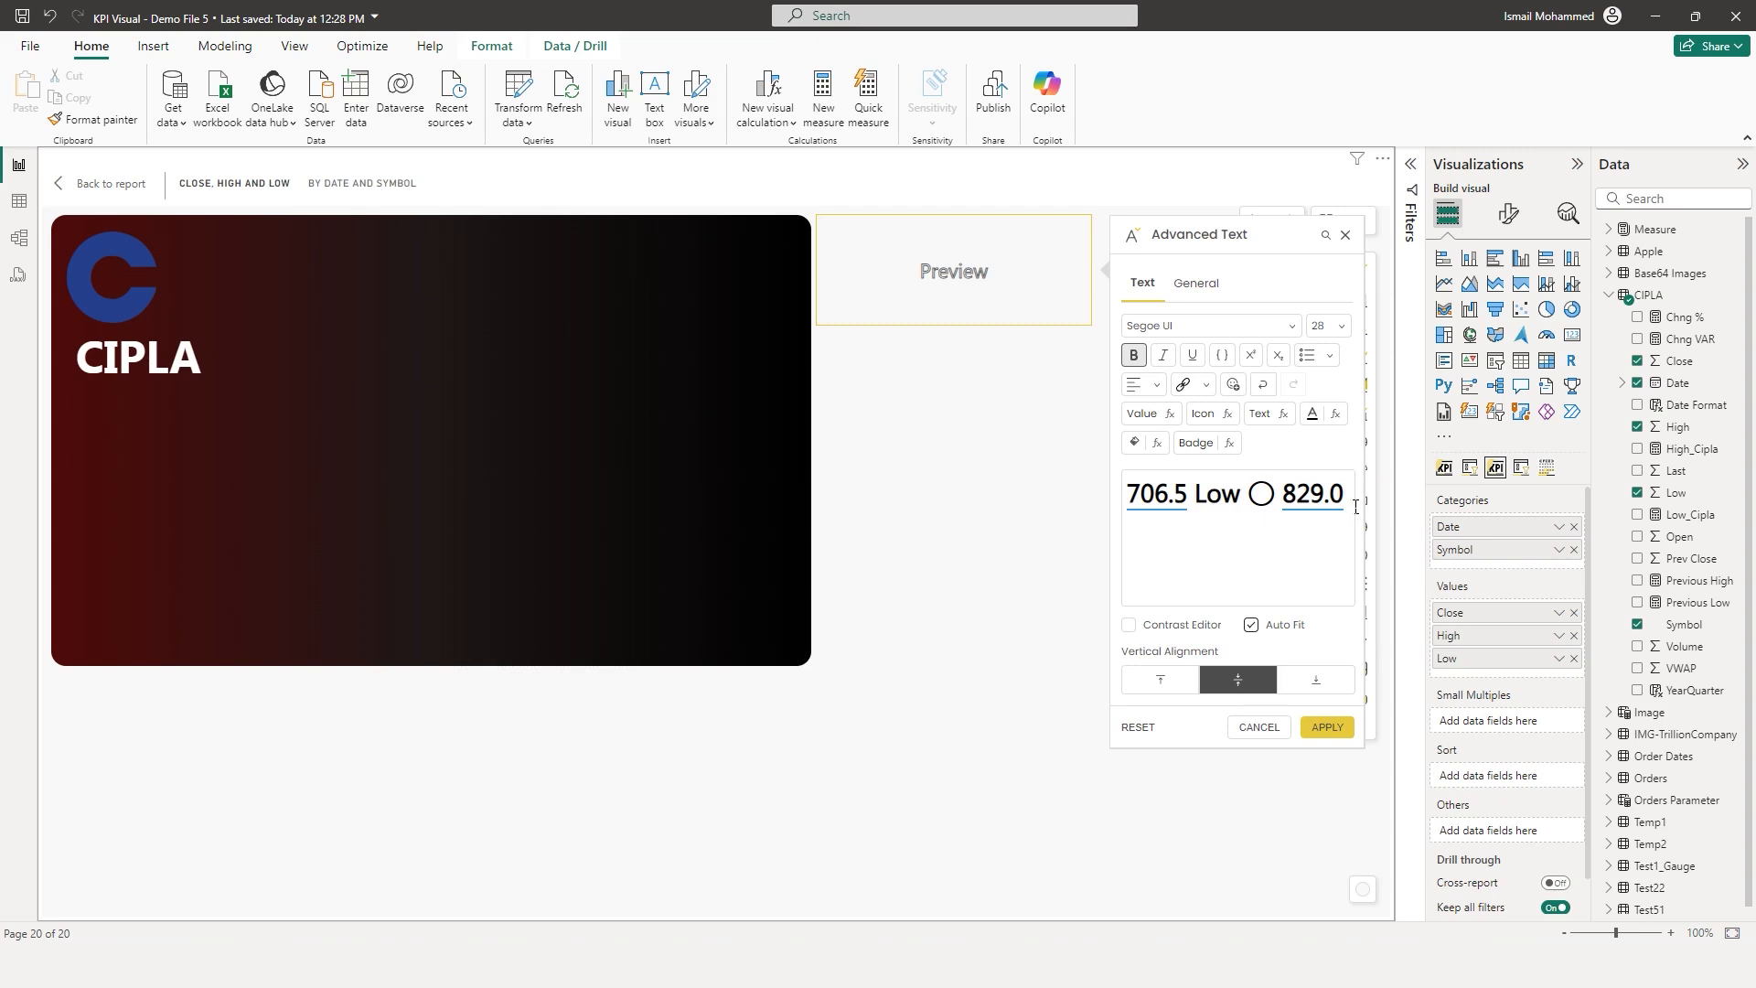
{"action": "type", "text": "◯"}
Append a dynamic value showing the Max Value of Close by Date after the second ◯ separator
{"action": "left_click", "coordinate": [1169, 414]}
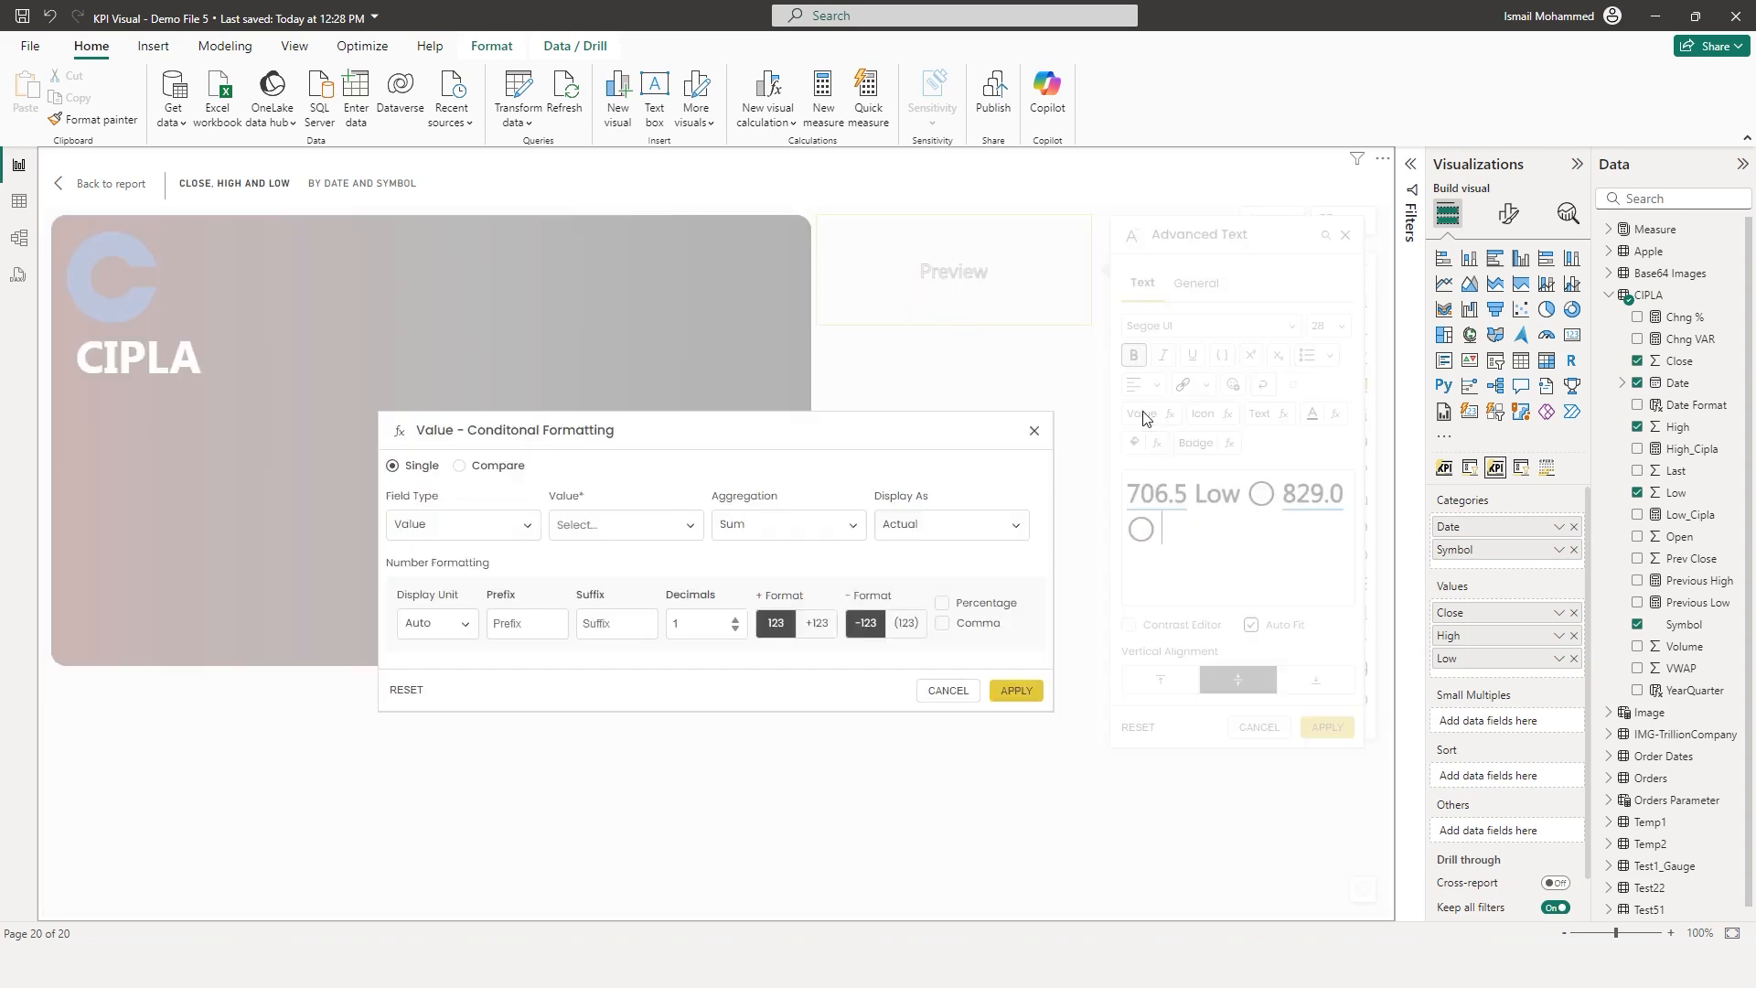
{"action": "left_click", "coordinate": [651, 525]}
{"action": "left_click", "coordinate": [581, 559]}
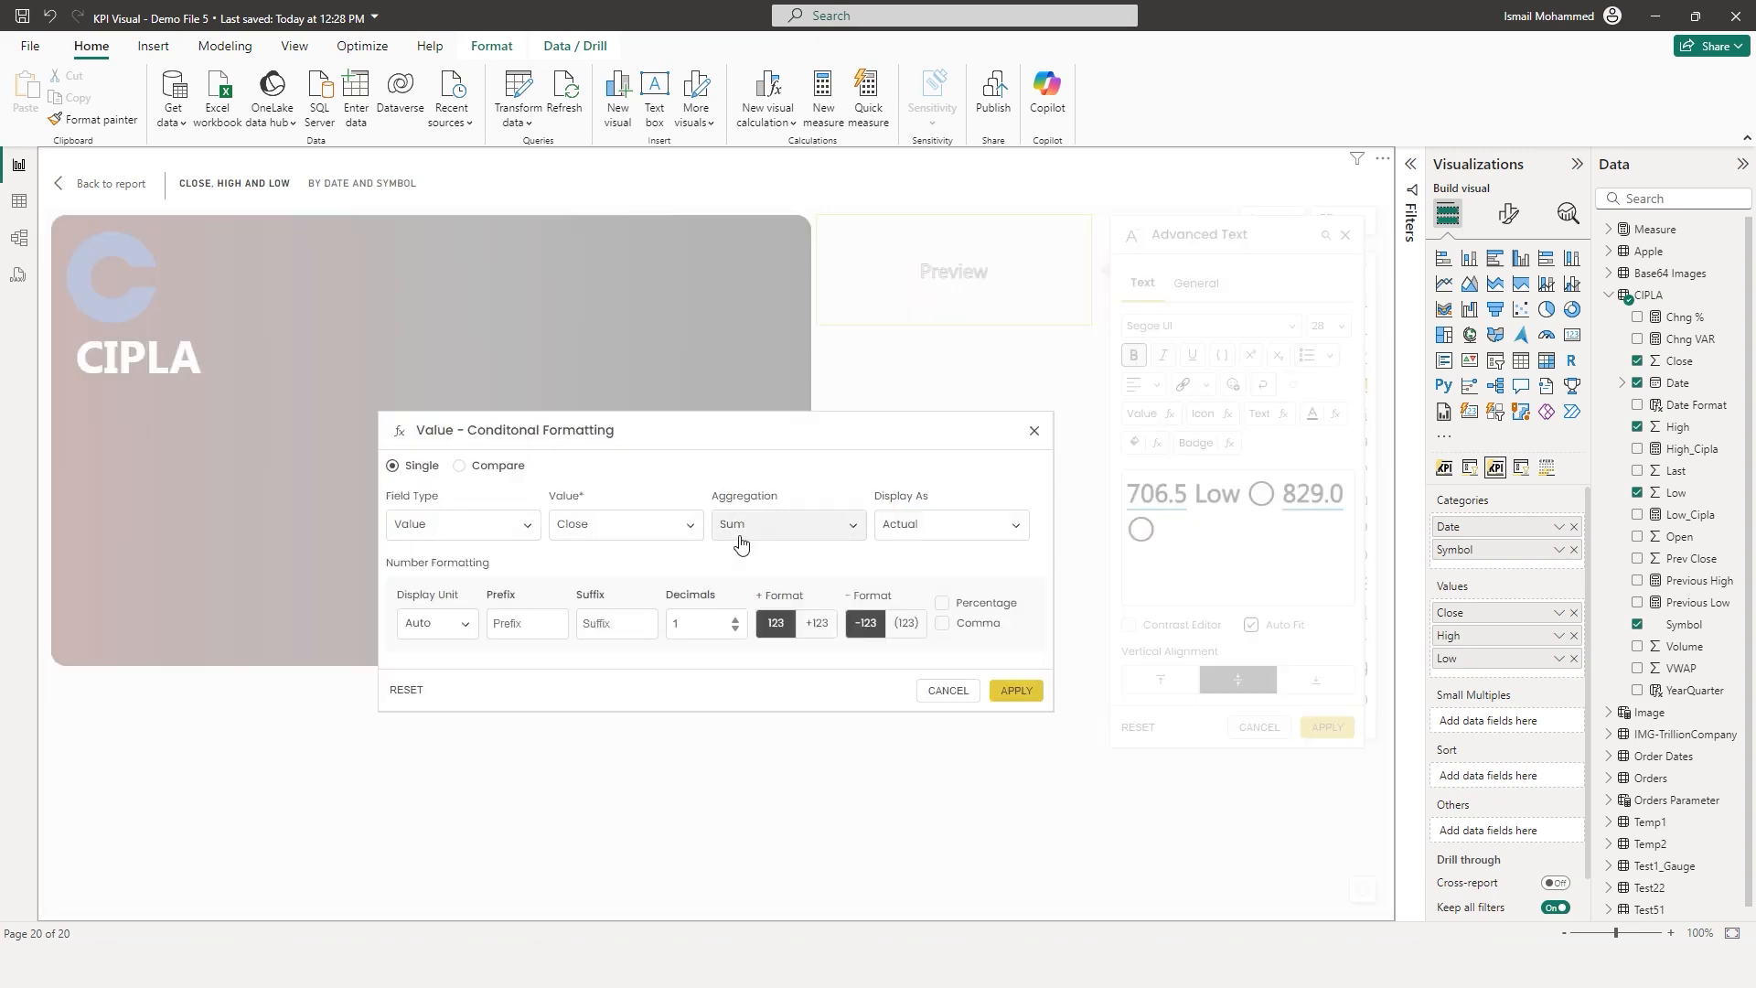
{"action": "left_click", "coordinate": [758, 527]}
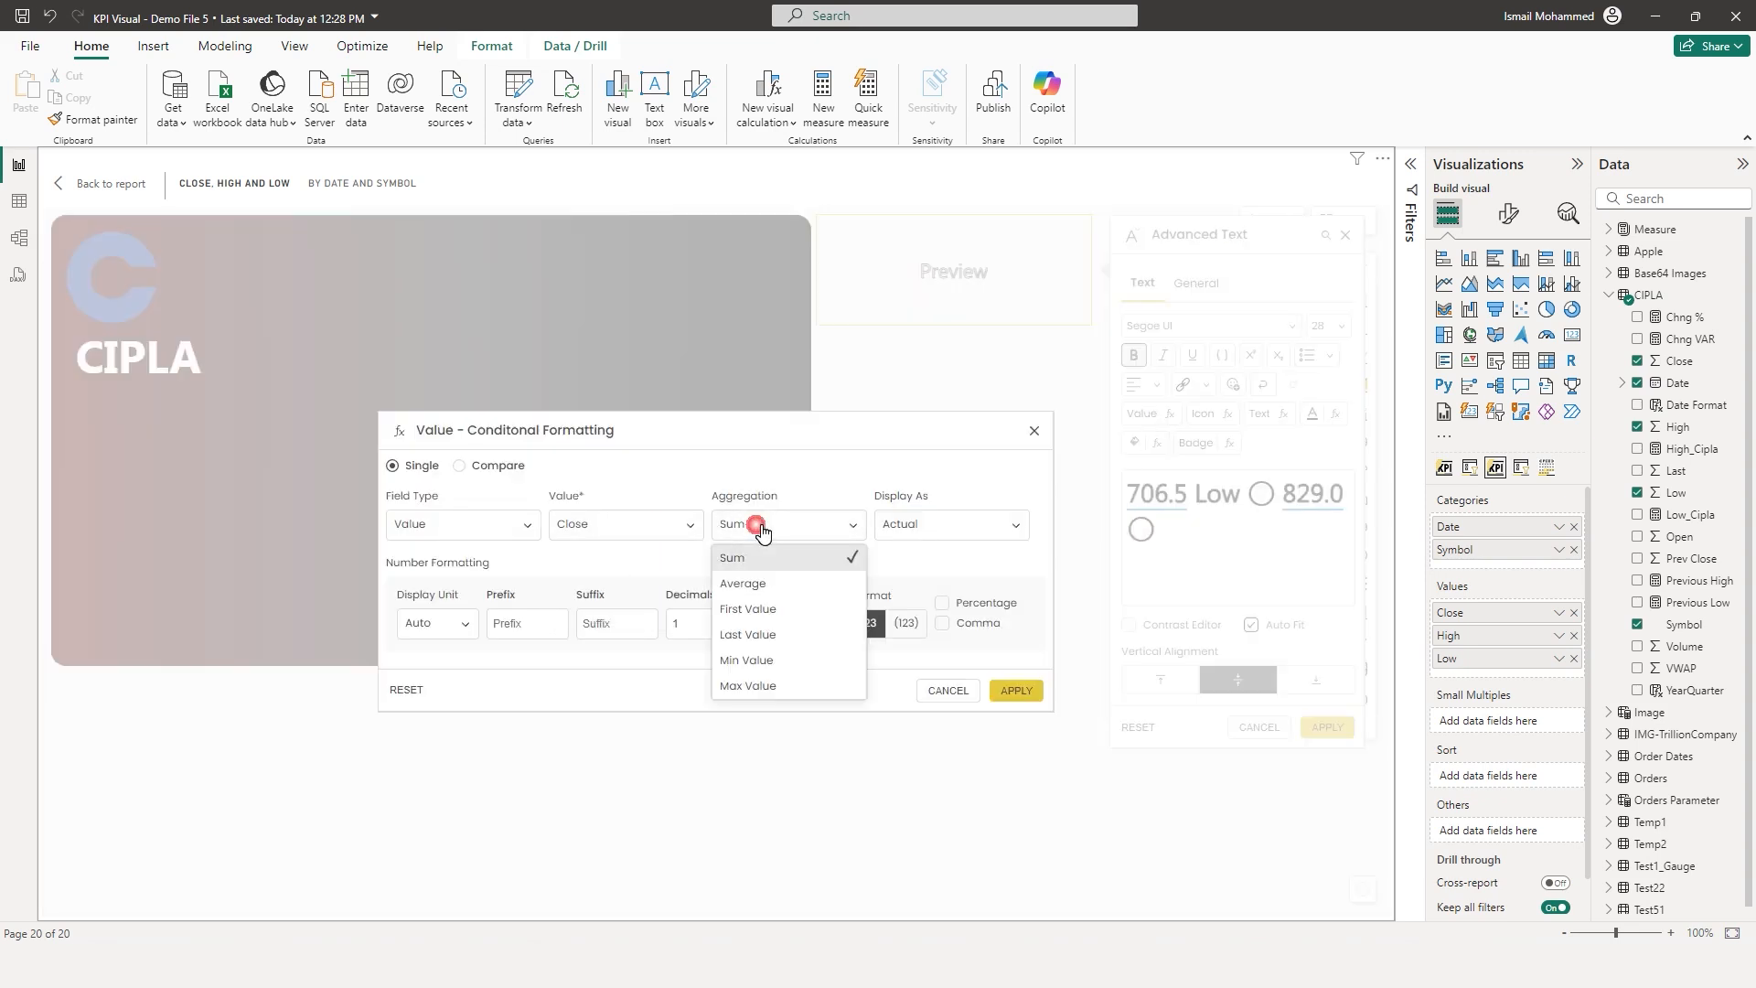
{"action": "left_click", "coordinate": [771, 685]}
{"action": "left_click", "coordinate": [905, 499]}
{"action": "left_click", "coordinate": [911, 549]}
{"action": "left_click", "coordinate": [1017, 721]}
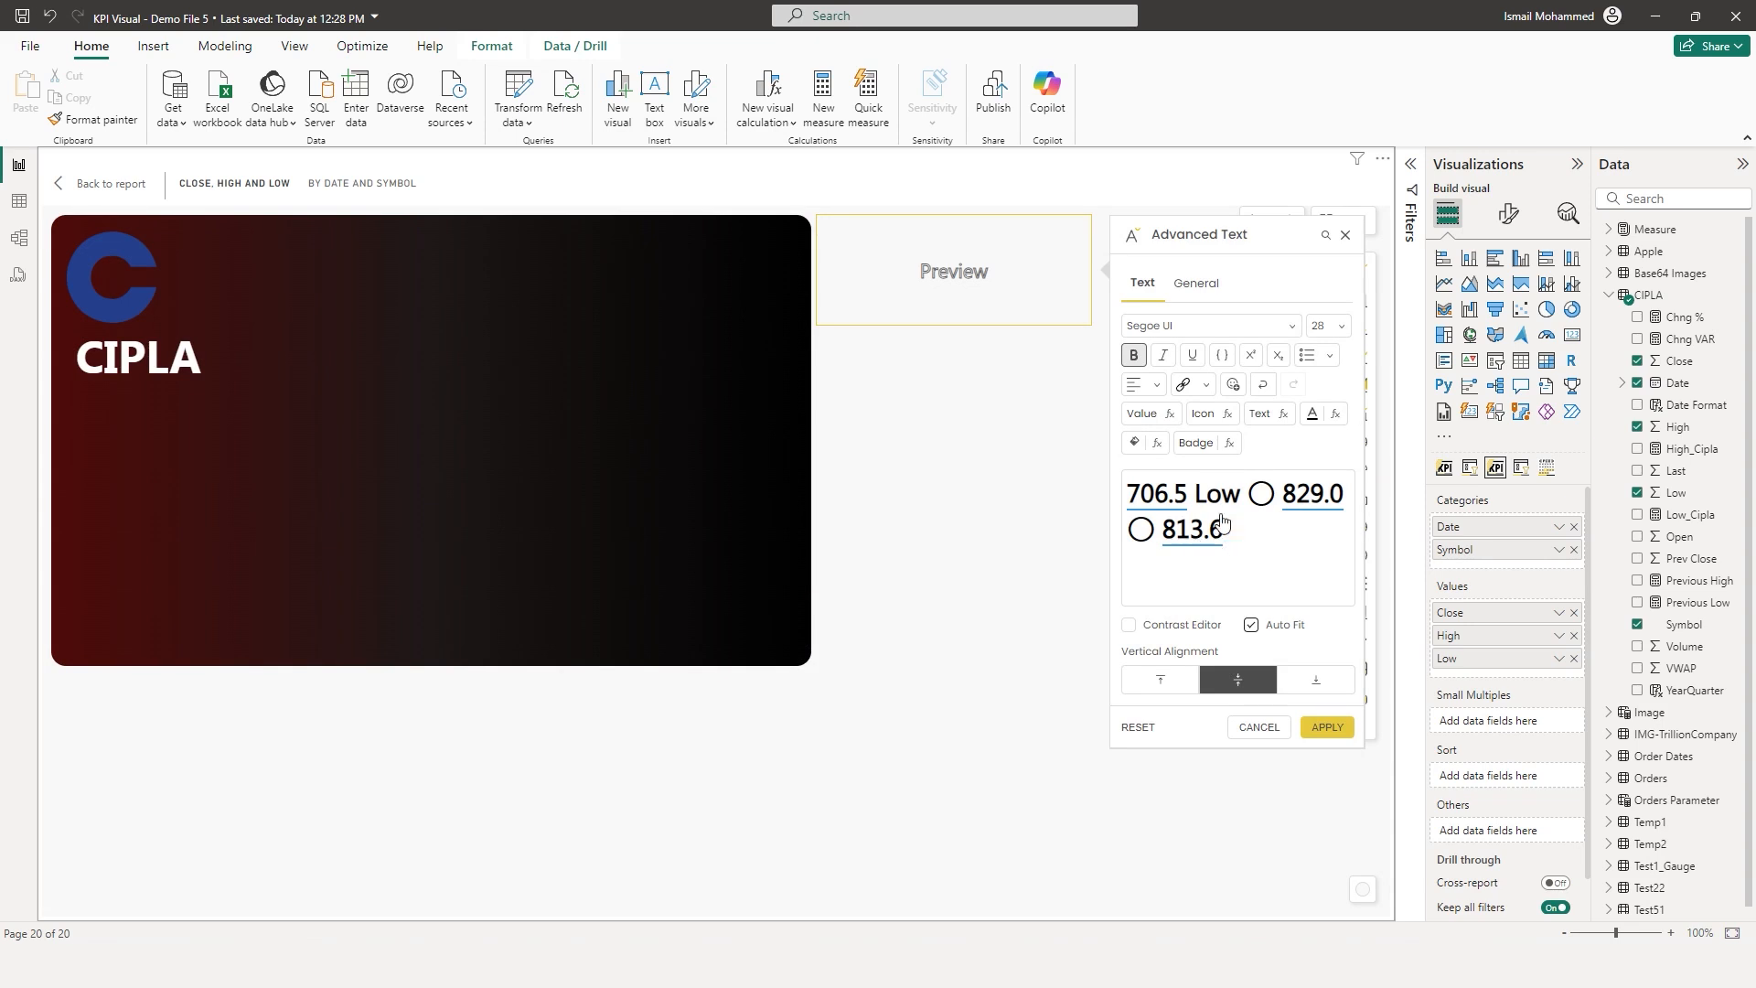
Color the whole price line white, apply the text layer, and place it on the card directly below the CIPLA title
{"action": "left_click_drag", "start_coordinate": [1269, 551], "coordinate": [1133, 498]}
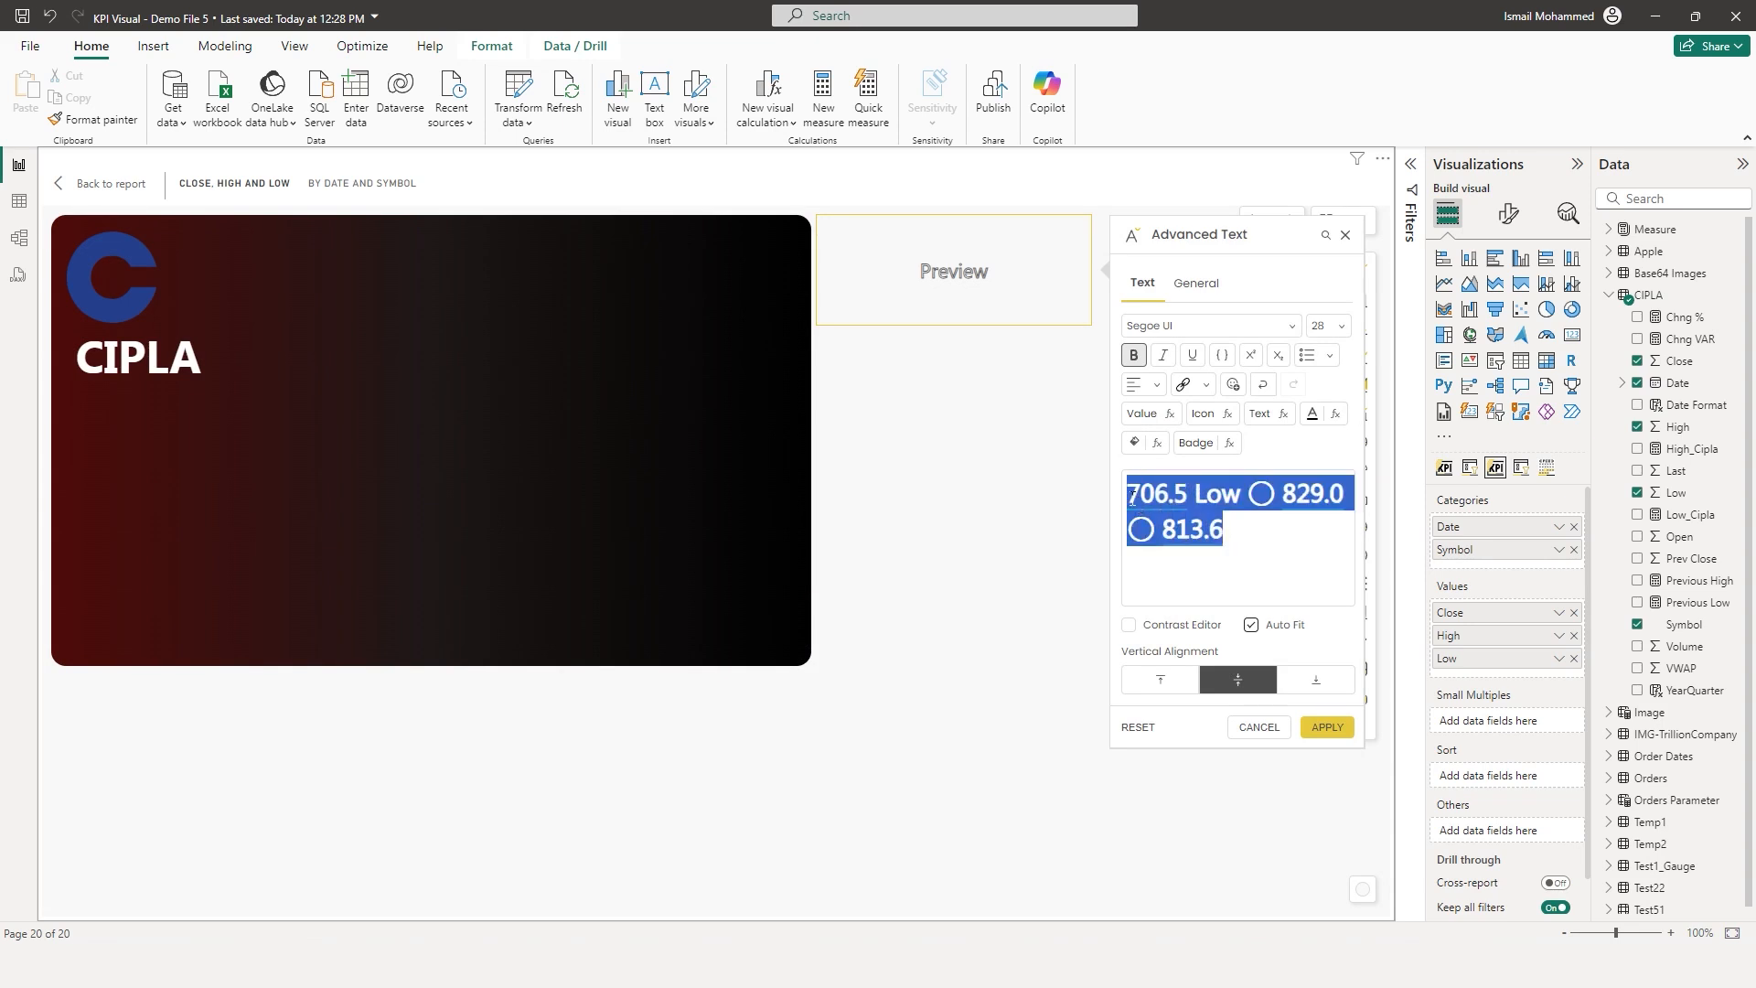
{"action": "left_click", "coordinate": [1312, 413]}
{"action": "left_click", "coordinate": [688, 444]}
{"action": "left_click", "coordinate": [795, 749]}
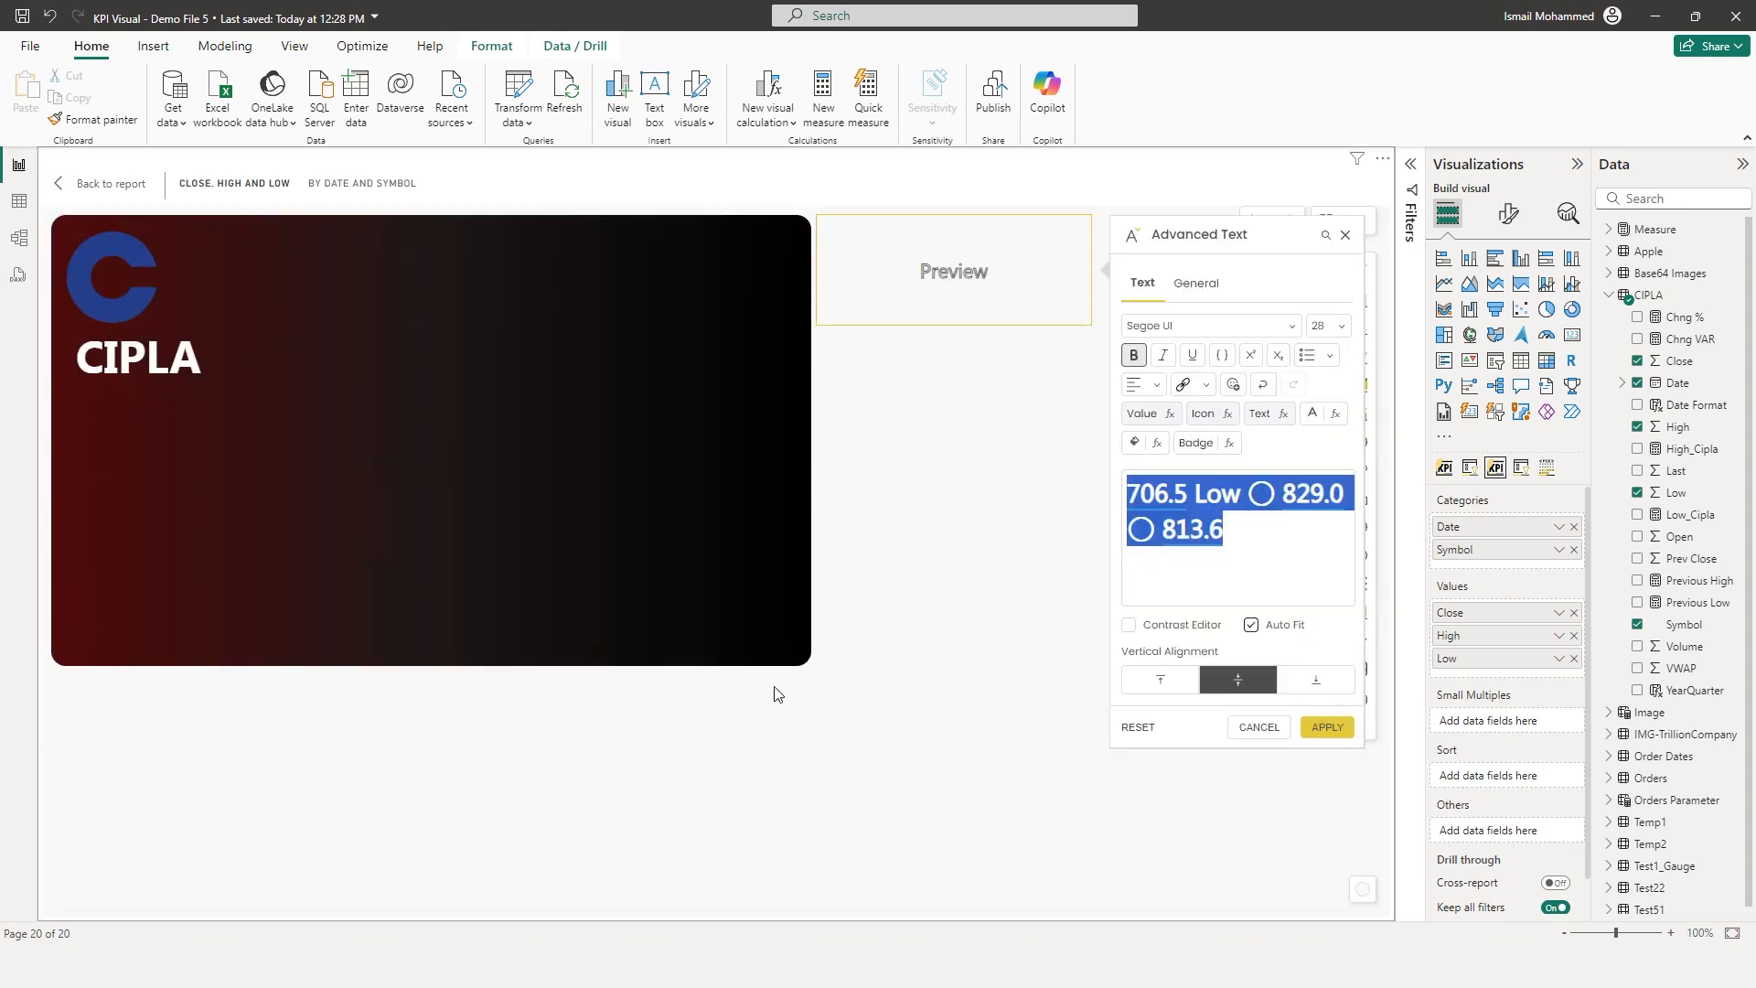
{"action": "left_click", "coordinate": [1325, 729]}
{"action": "left_click", "coordinate": [1235, 728]}
{"action": "left_click_drag", "start_coordinate": [970, 287], "coordinate": [258, 422]}
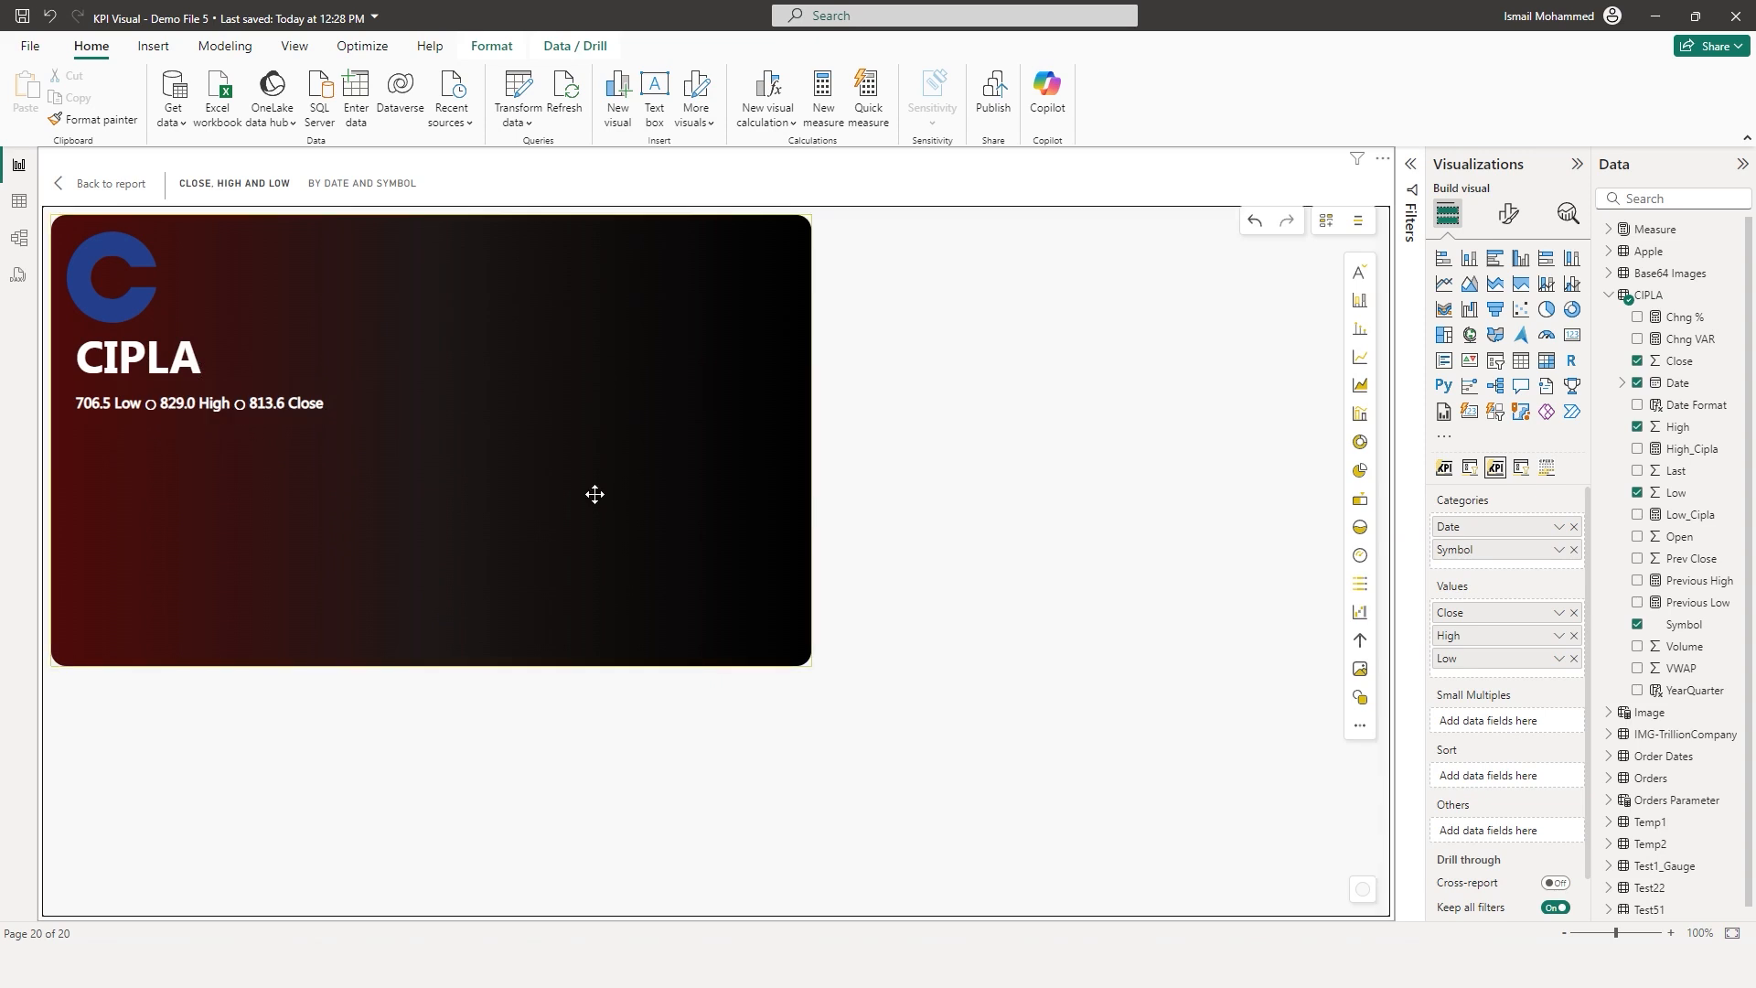
Add an Area Chart layer that plots the Close value by Date
{"action": "left_click", "coordinate": [1360, 727]}
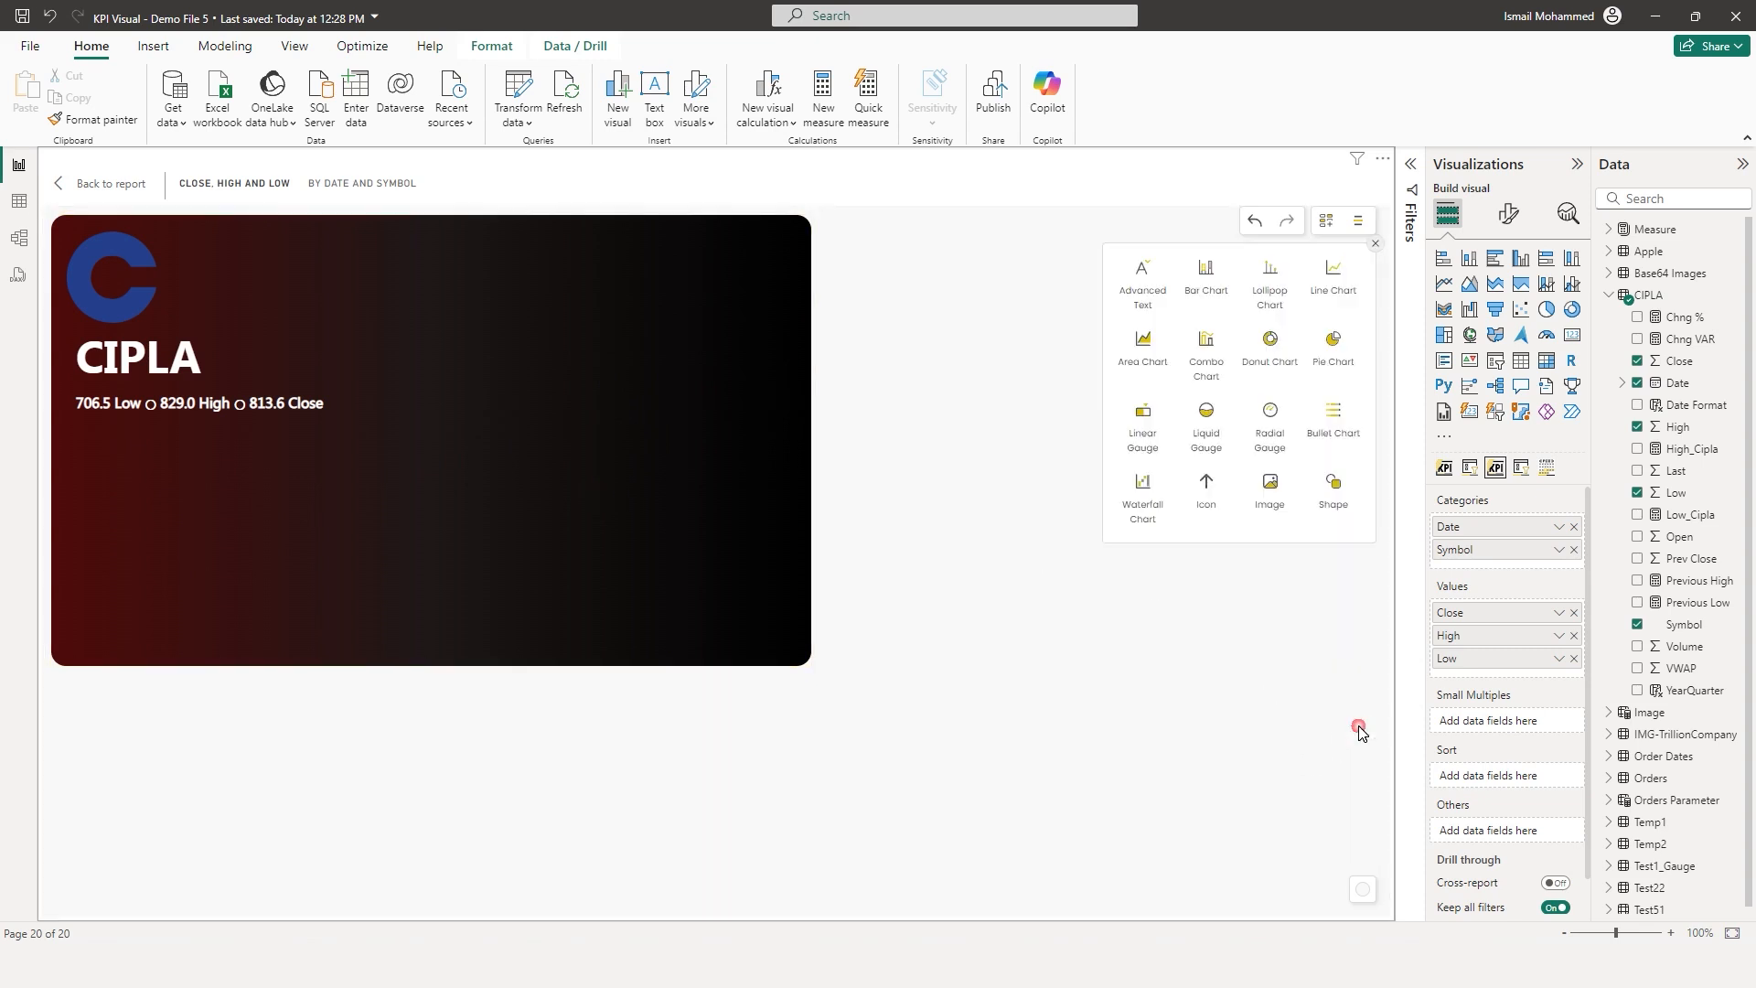
{"action": "left_click", "coordinate": [1151, 366]}
{"action": "left_click", "coordinate": [610, 357]}
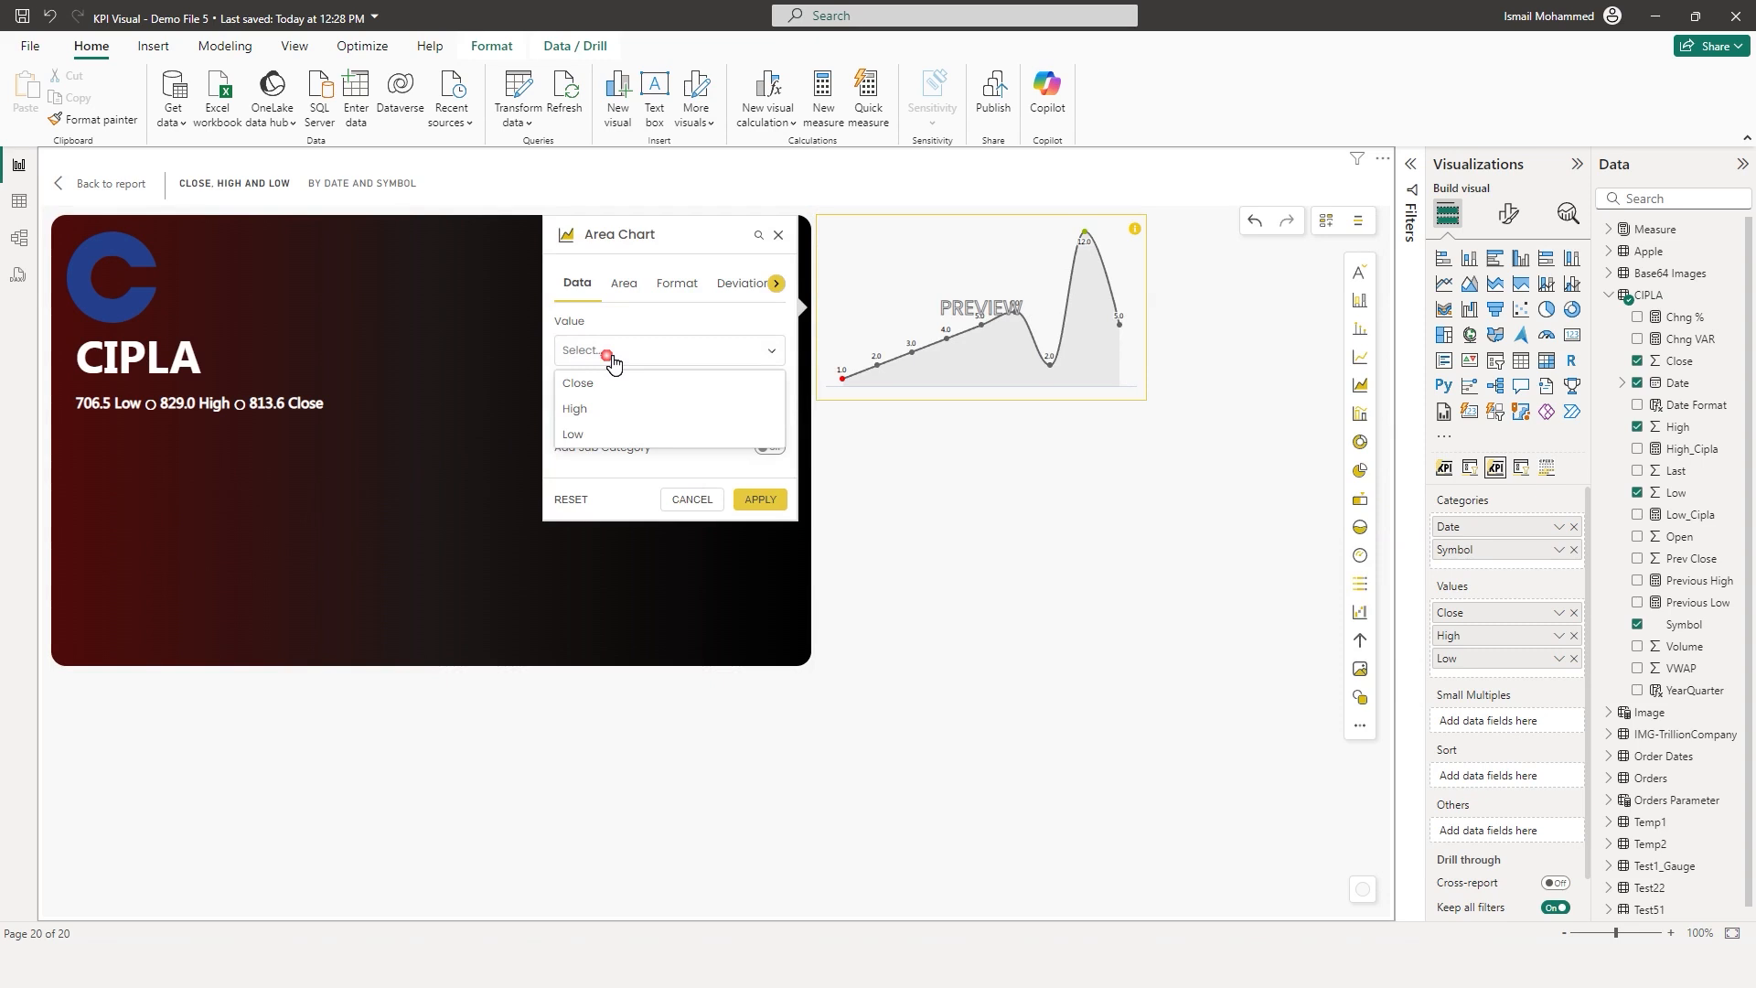
{"action": "left_click", "coordinate": [582, 383]}
{"action": "left_click", "coordinate": [608, 412]}
{"action": "left_click", "coordinate": [576, 471]}
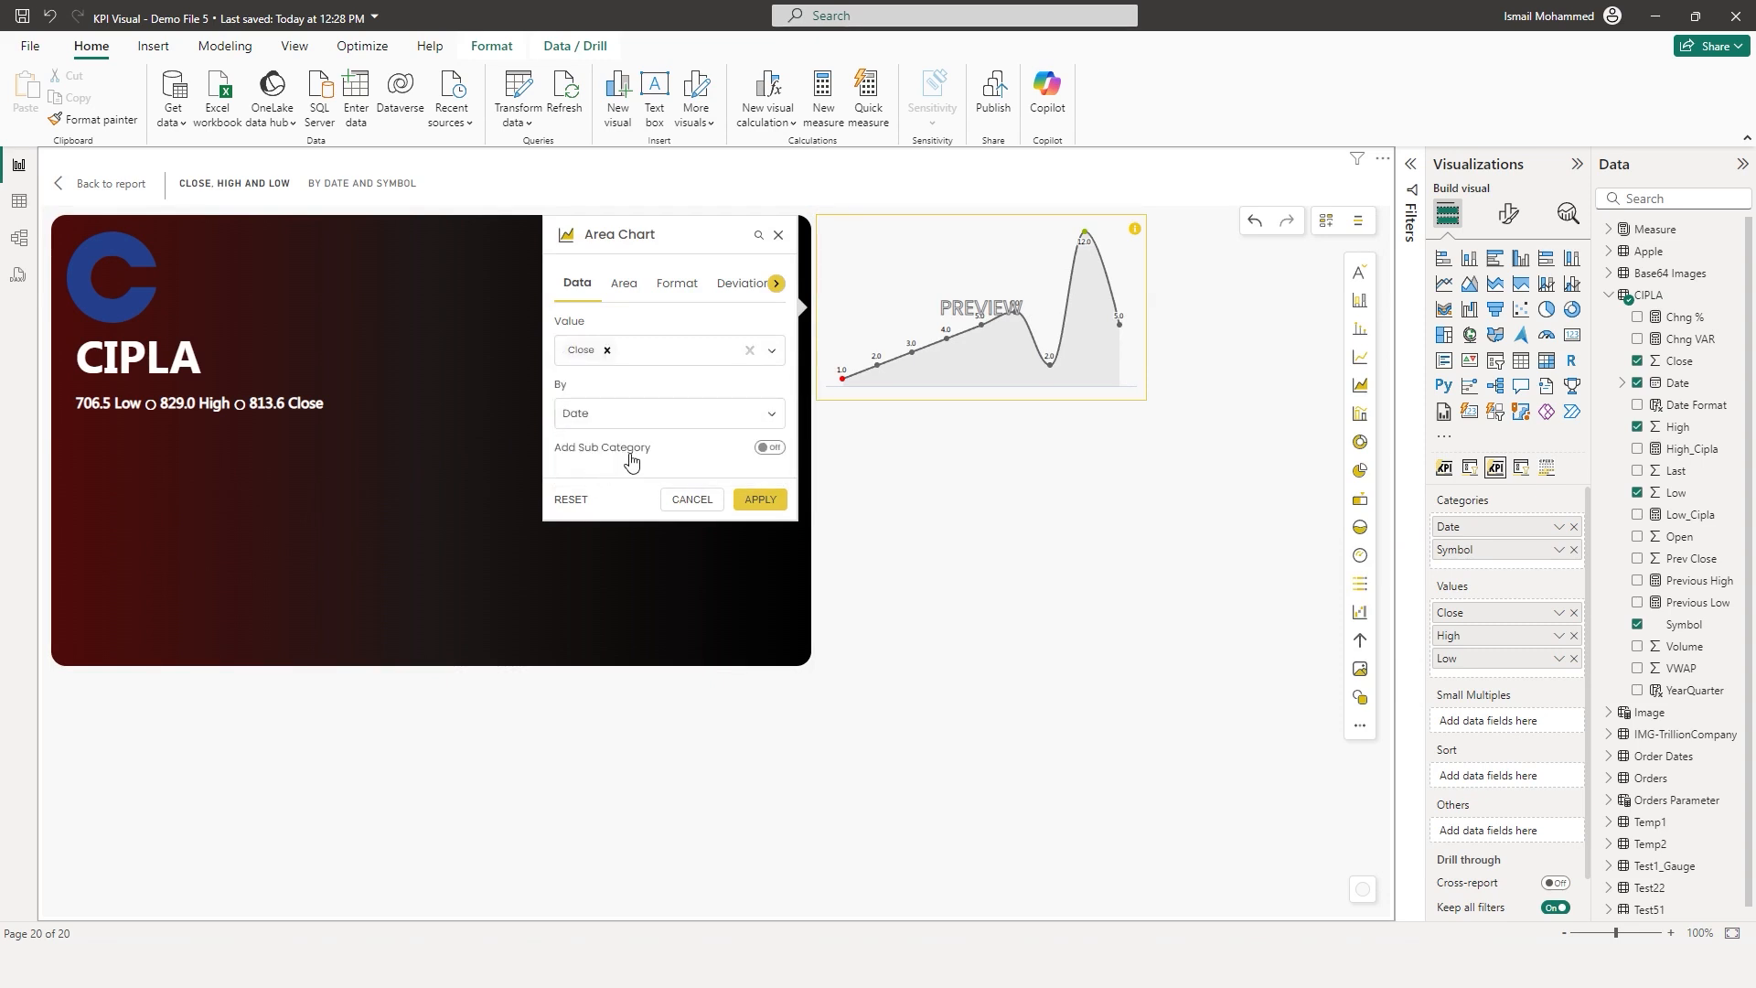
Choose the Solid line style for the area chart's spline
{"action": "left_click", "coordinate": [626, 286]}
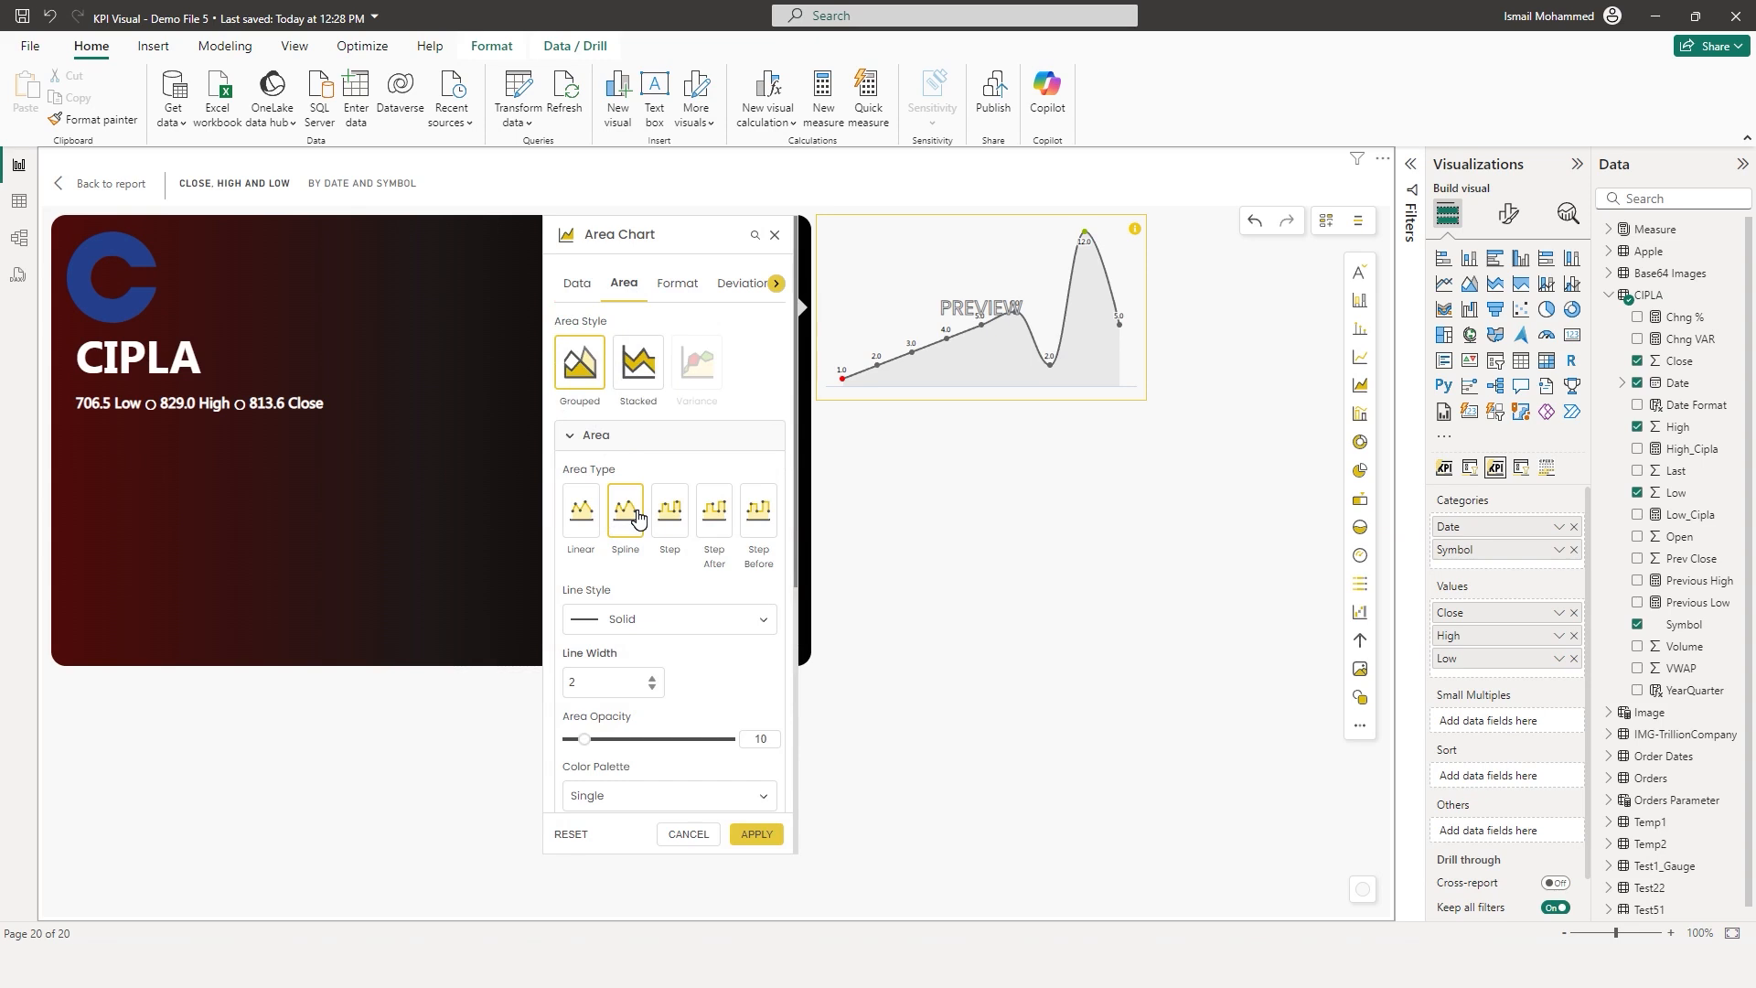
{"action": "left_click", "coordinate": [677, 620]}
{"action": "left_click", "coordinate": [631, 631]}
{"action": "scroll", "coordinate": [796, 569], "scroll_direction": "down", "scroll_amount": 4}
{"action": "left_click", "coordinate": [579, 602]}
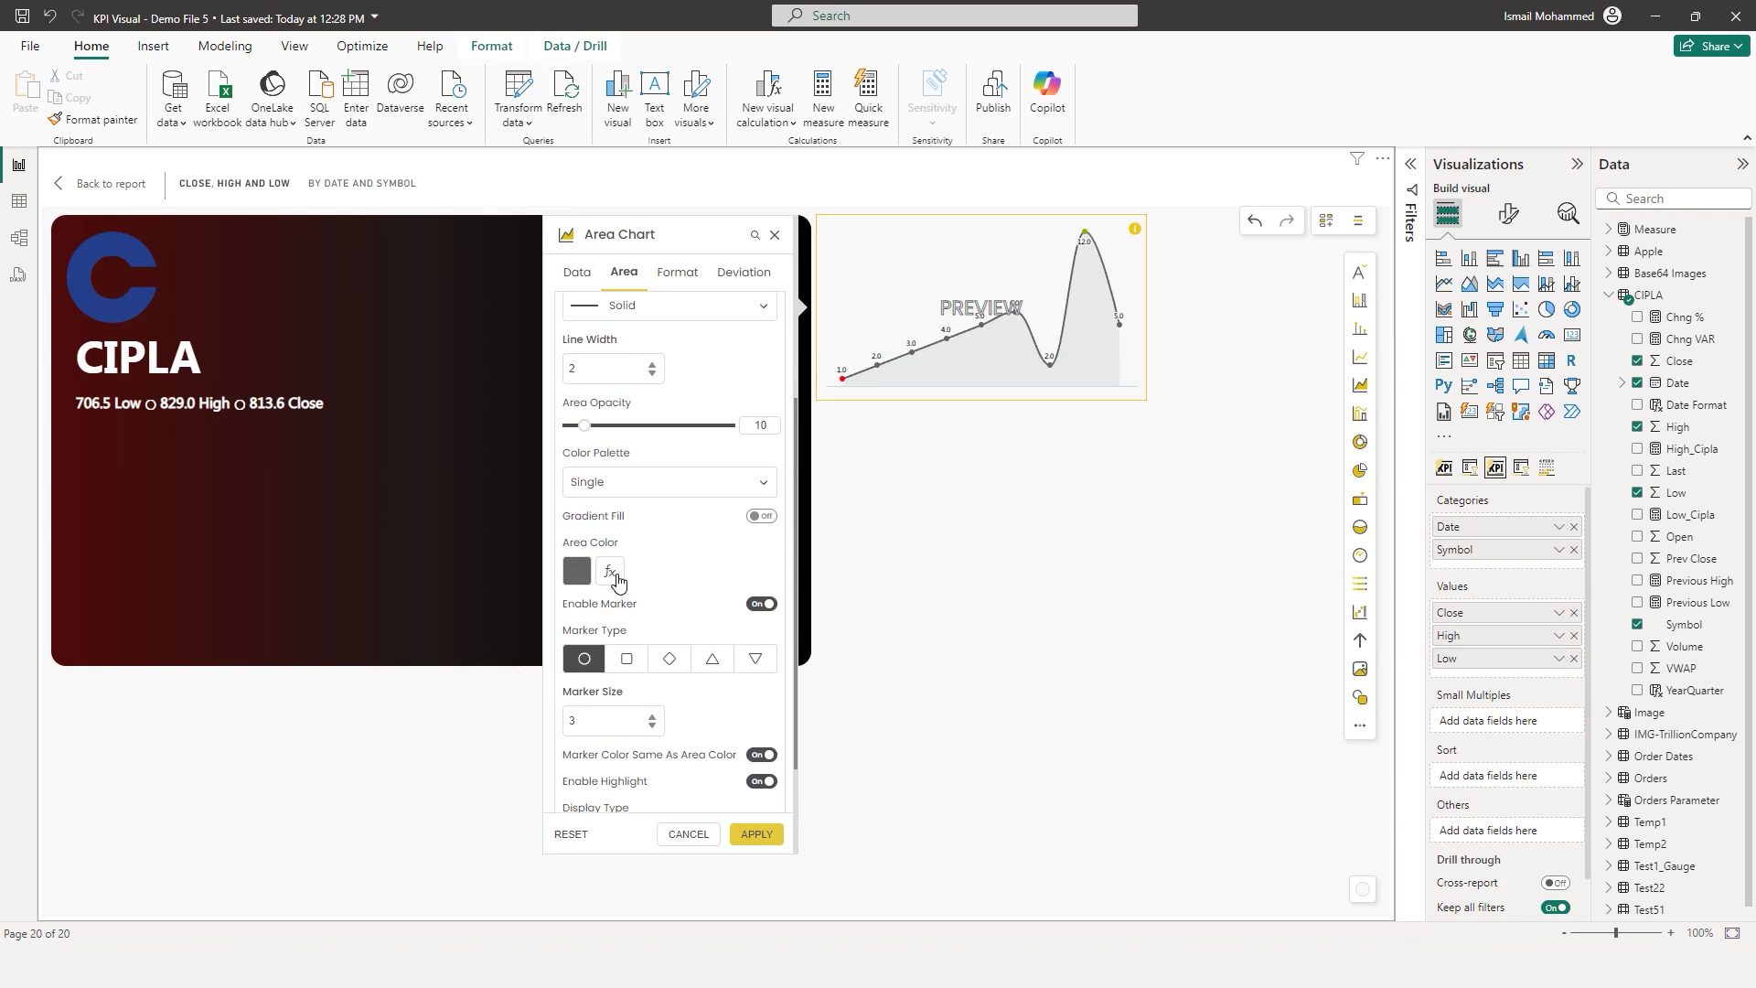
Create a Compare rule for the area color that compares the last value of Close with the first value, by Date
{"action": "left_click", "coordinate": [612, 574]}
{"action": "left_click", "coordinate": [857, 560]}
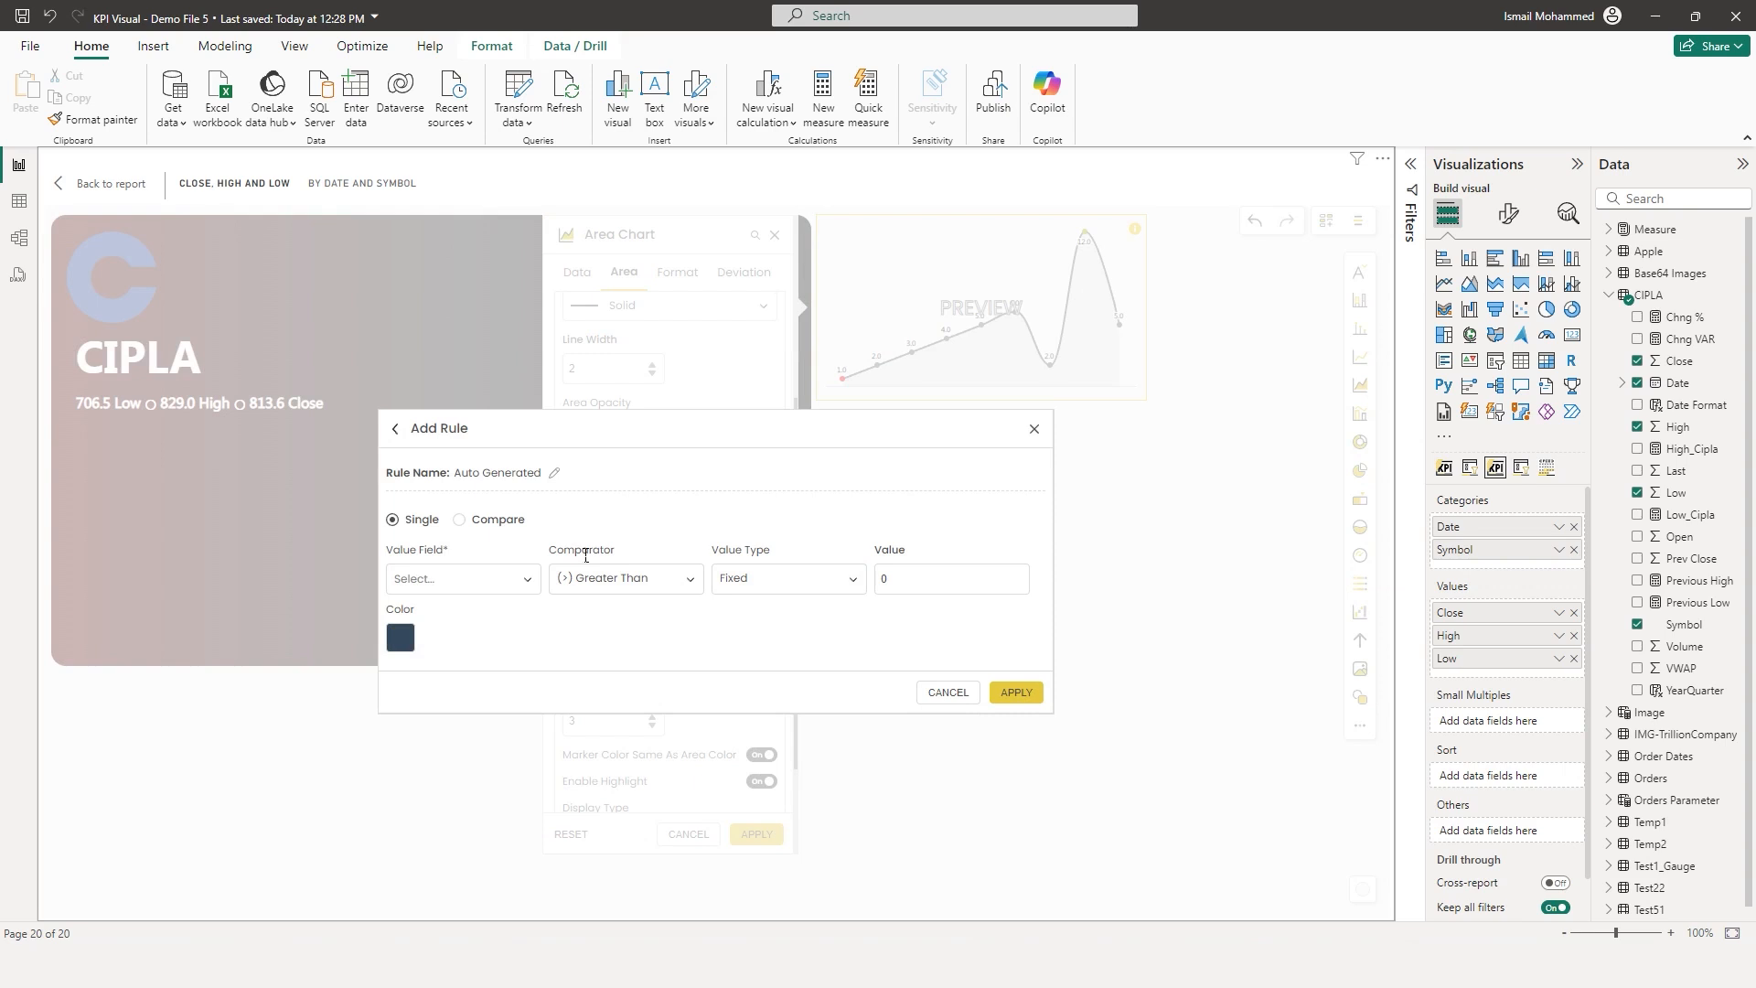
{"action": "left_click", "coordinate": [462, 520]}
{"action": "left_click", "coordinate": [480, 578]}
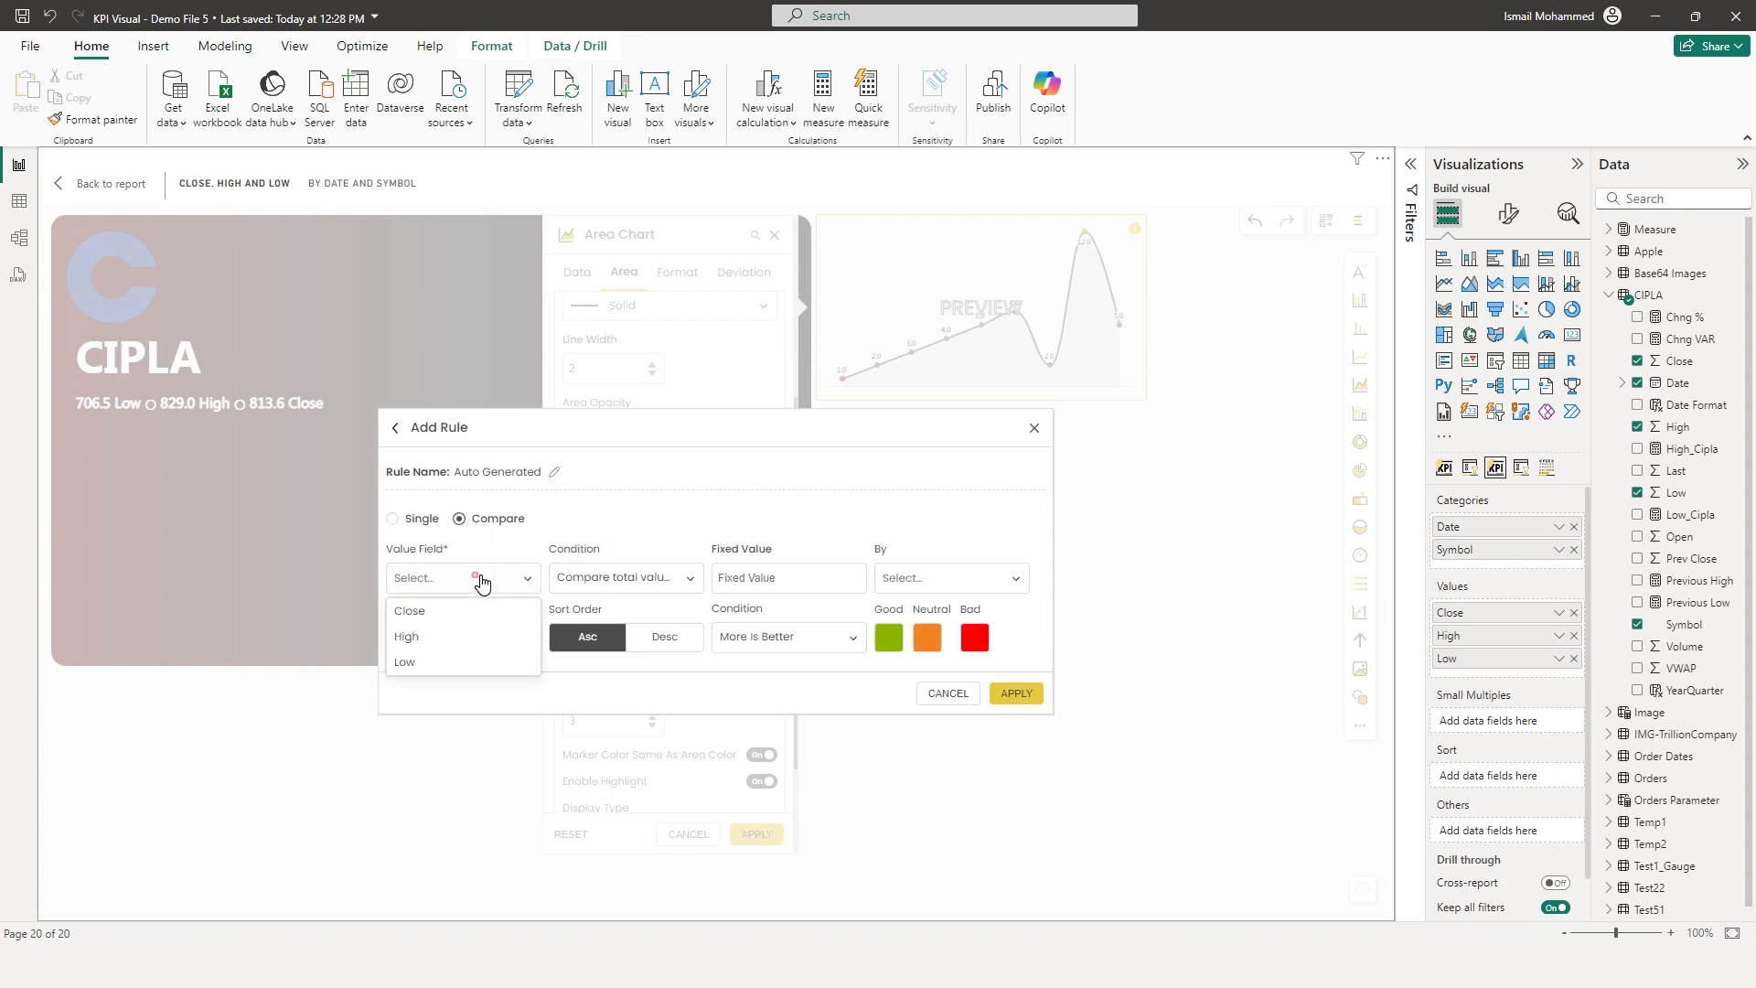
{"action": "left_click", "coordinate": [410, 612]}
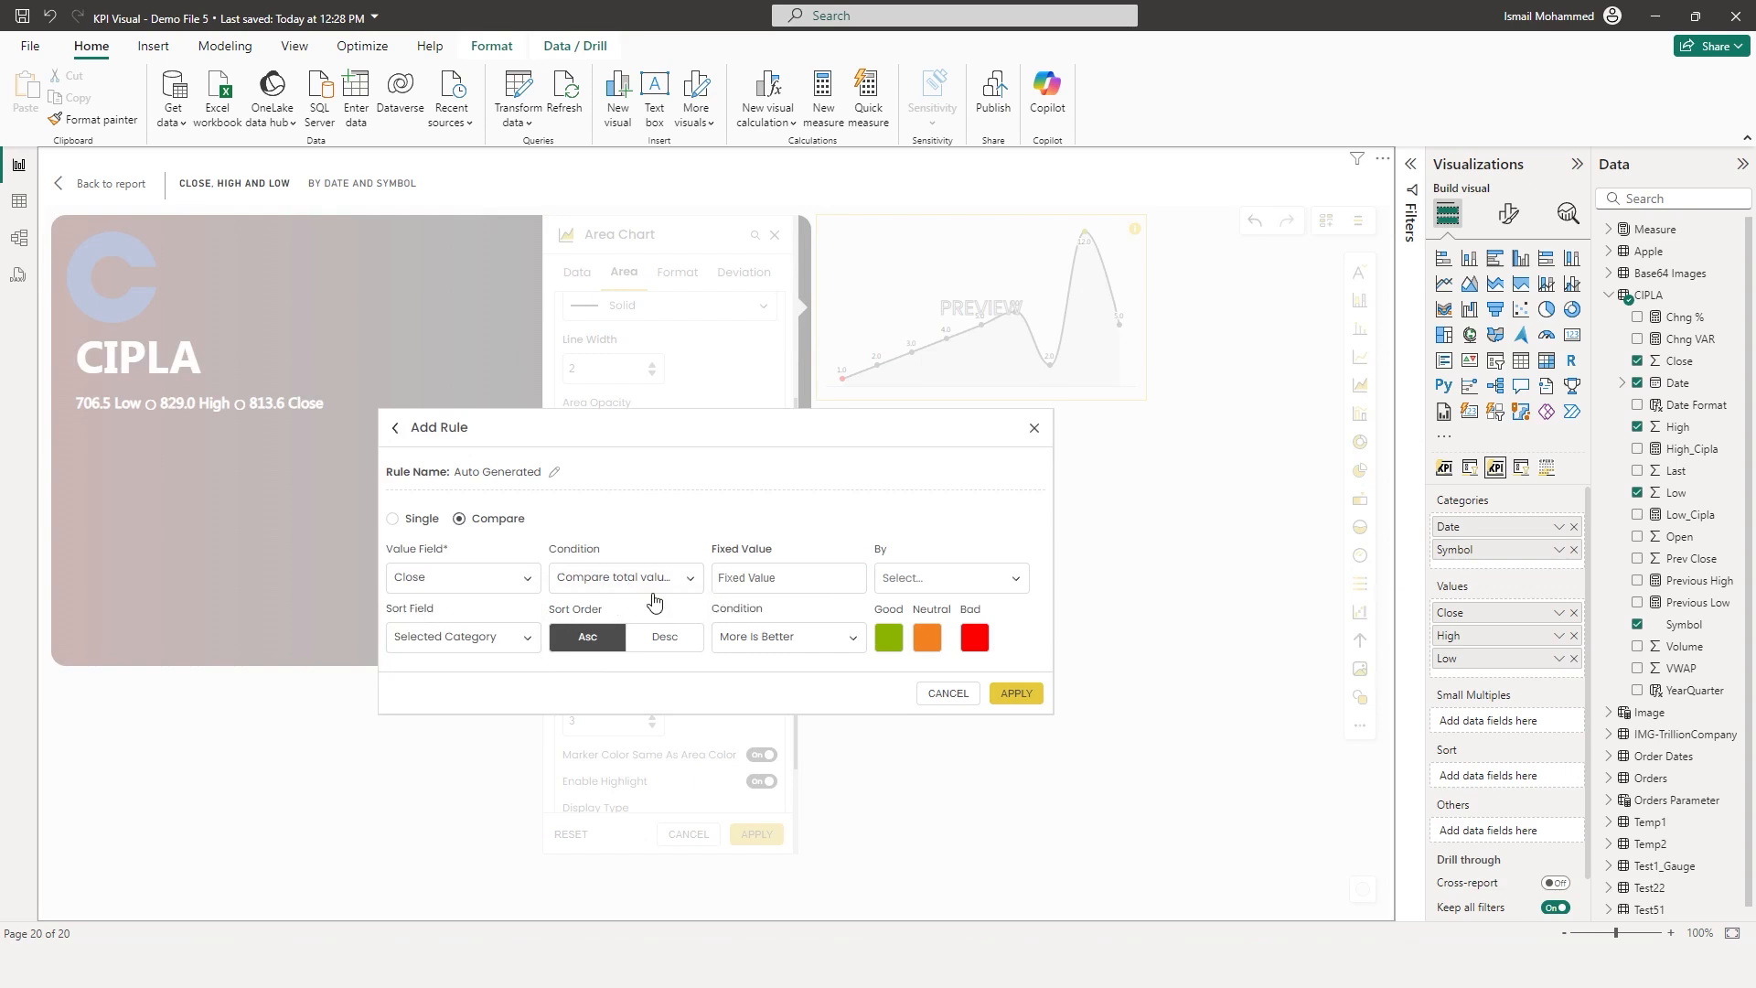
{"action": "left_click", "coordinate": [633, 583]}
{"action": "scroll", "coordinate": [701, 648], "scroll_direction": "up", "scroll_amount": 5}
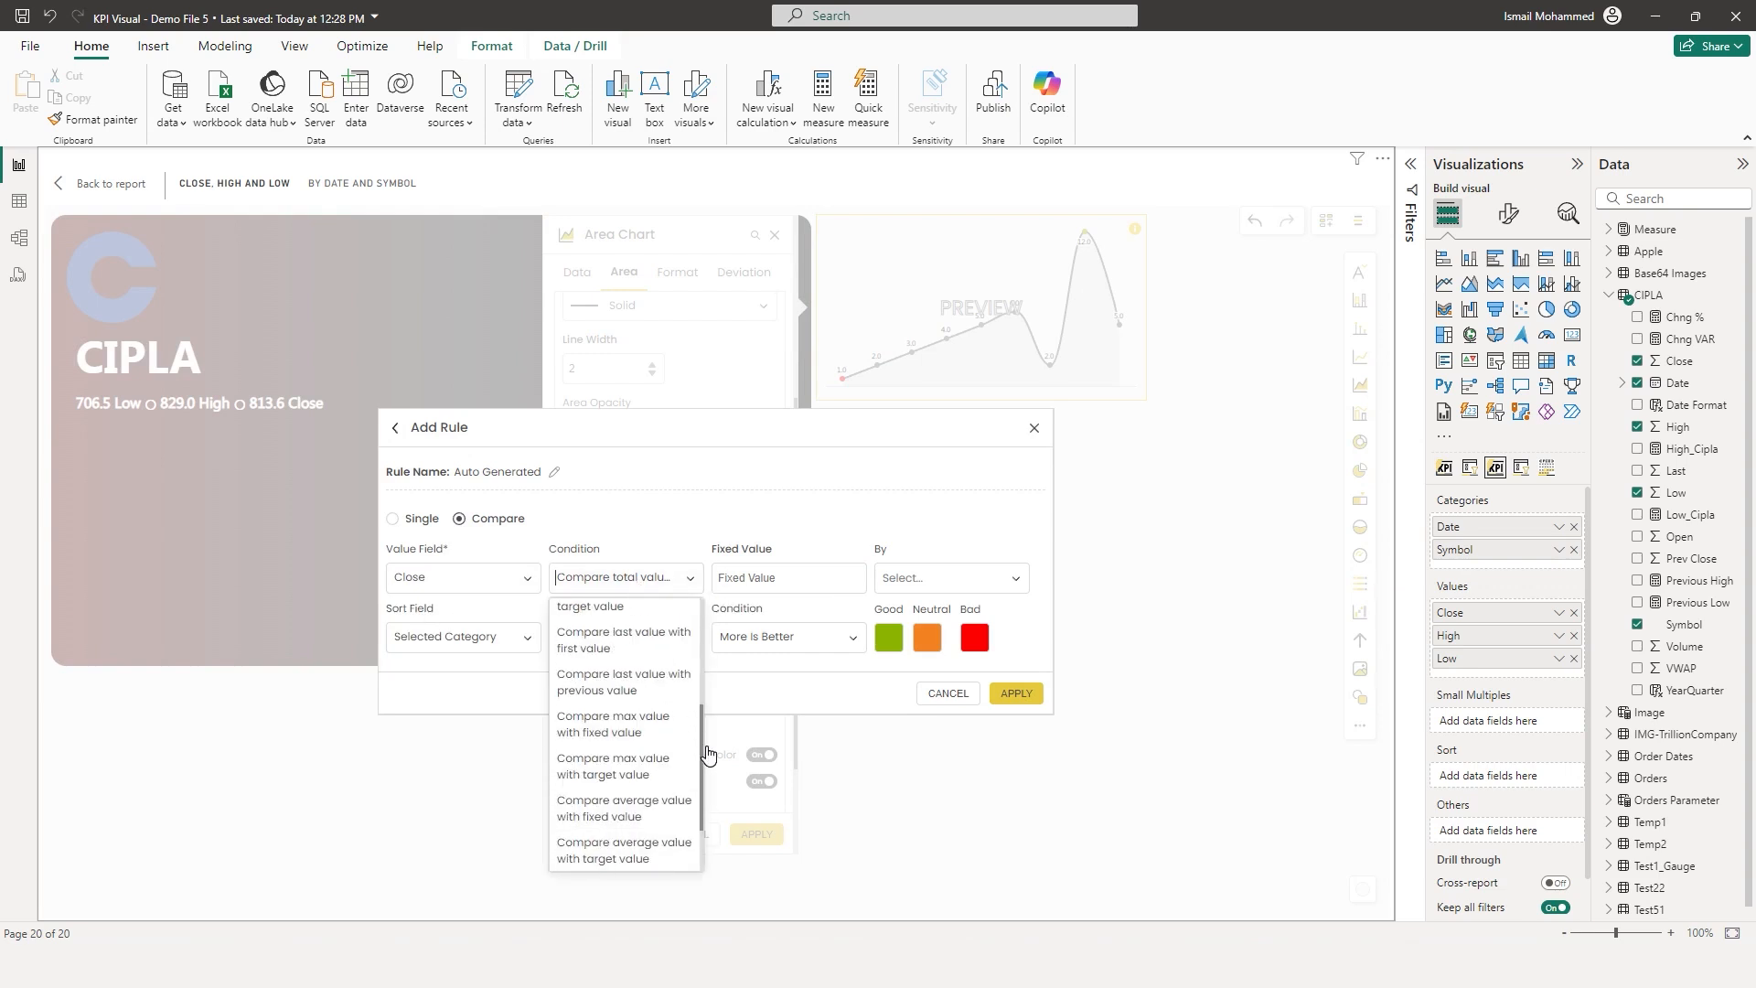
{"action": "scroll", "coordinate": [707, 647], "scroll_direction": "down", "scroll_amount": 5}
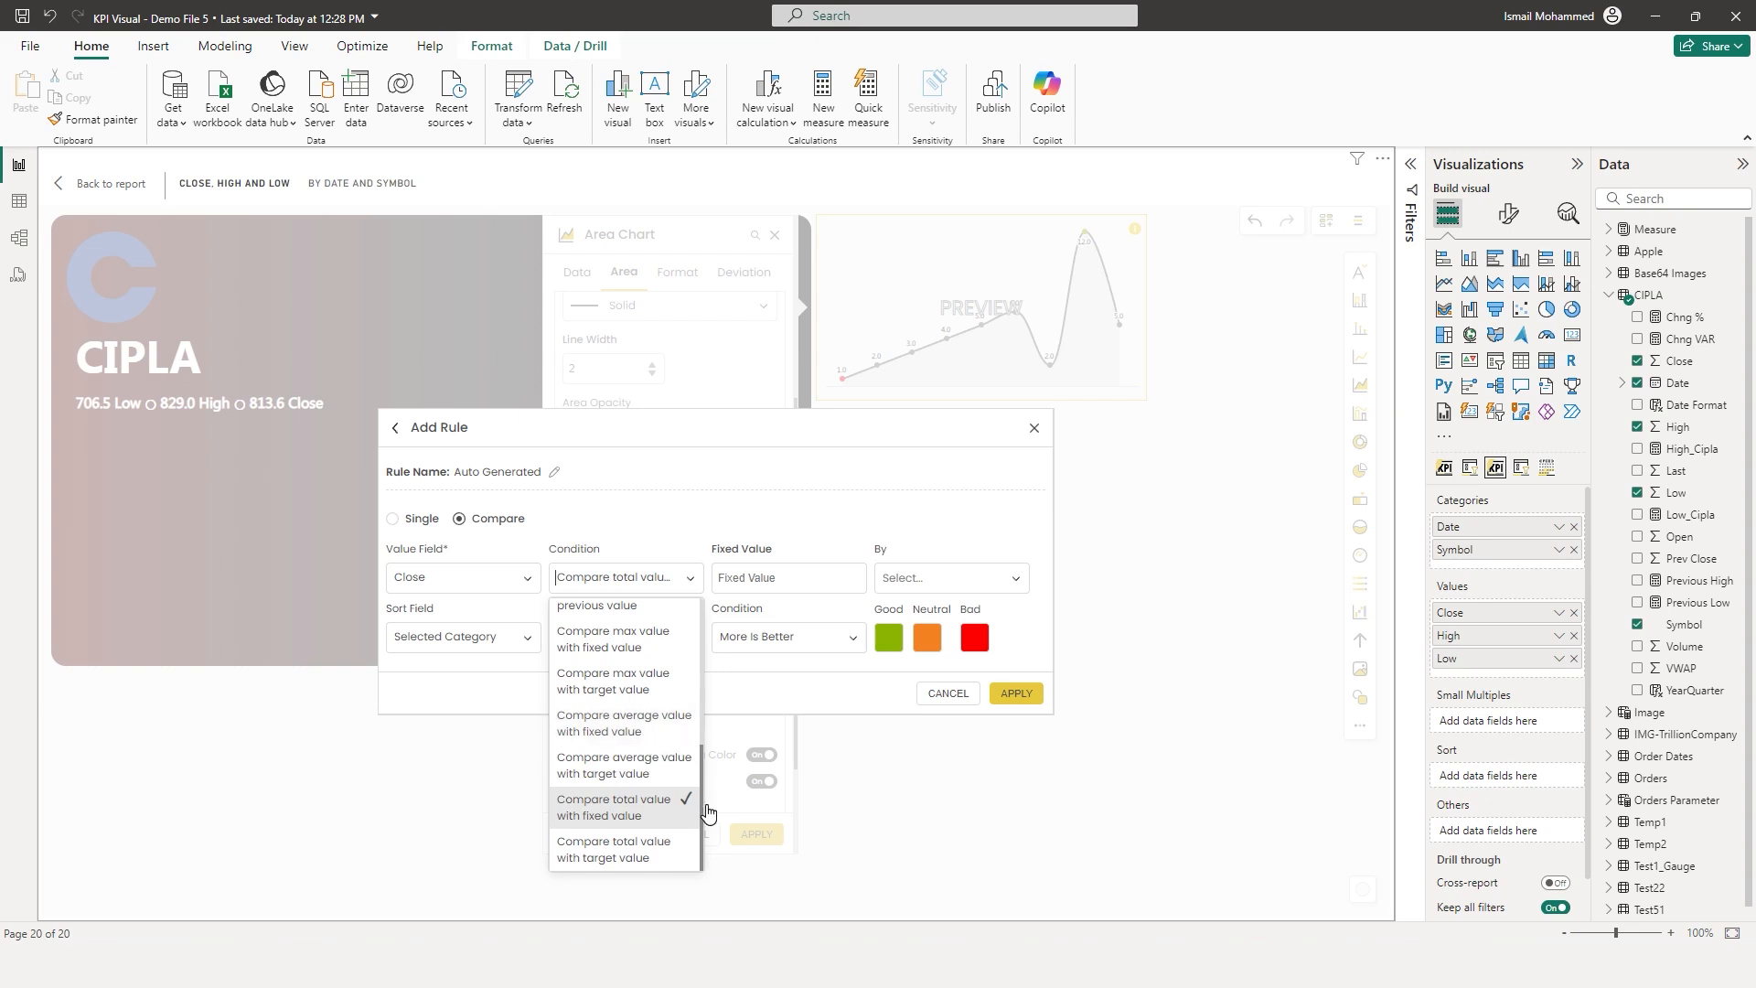
{"action": "left_click_drag", "start_coordinate": [704, 814], "coordinate": [705, 739]}
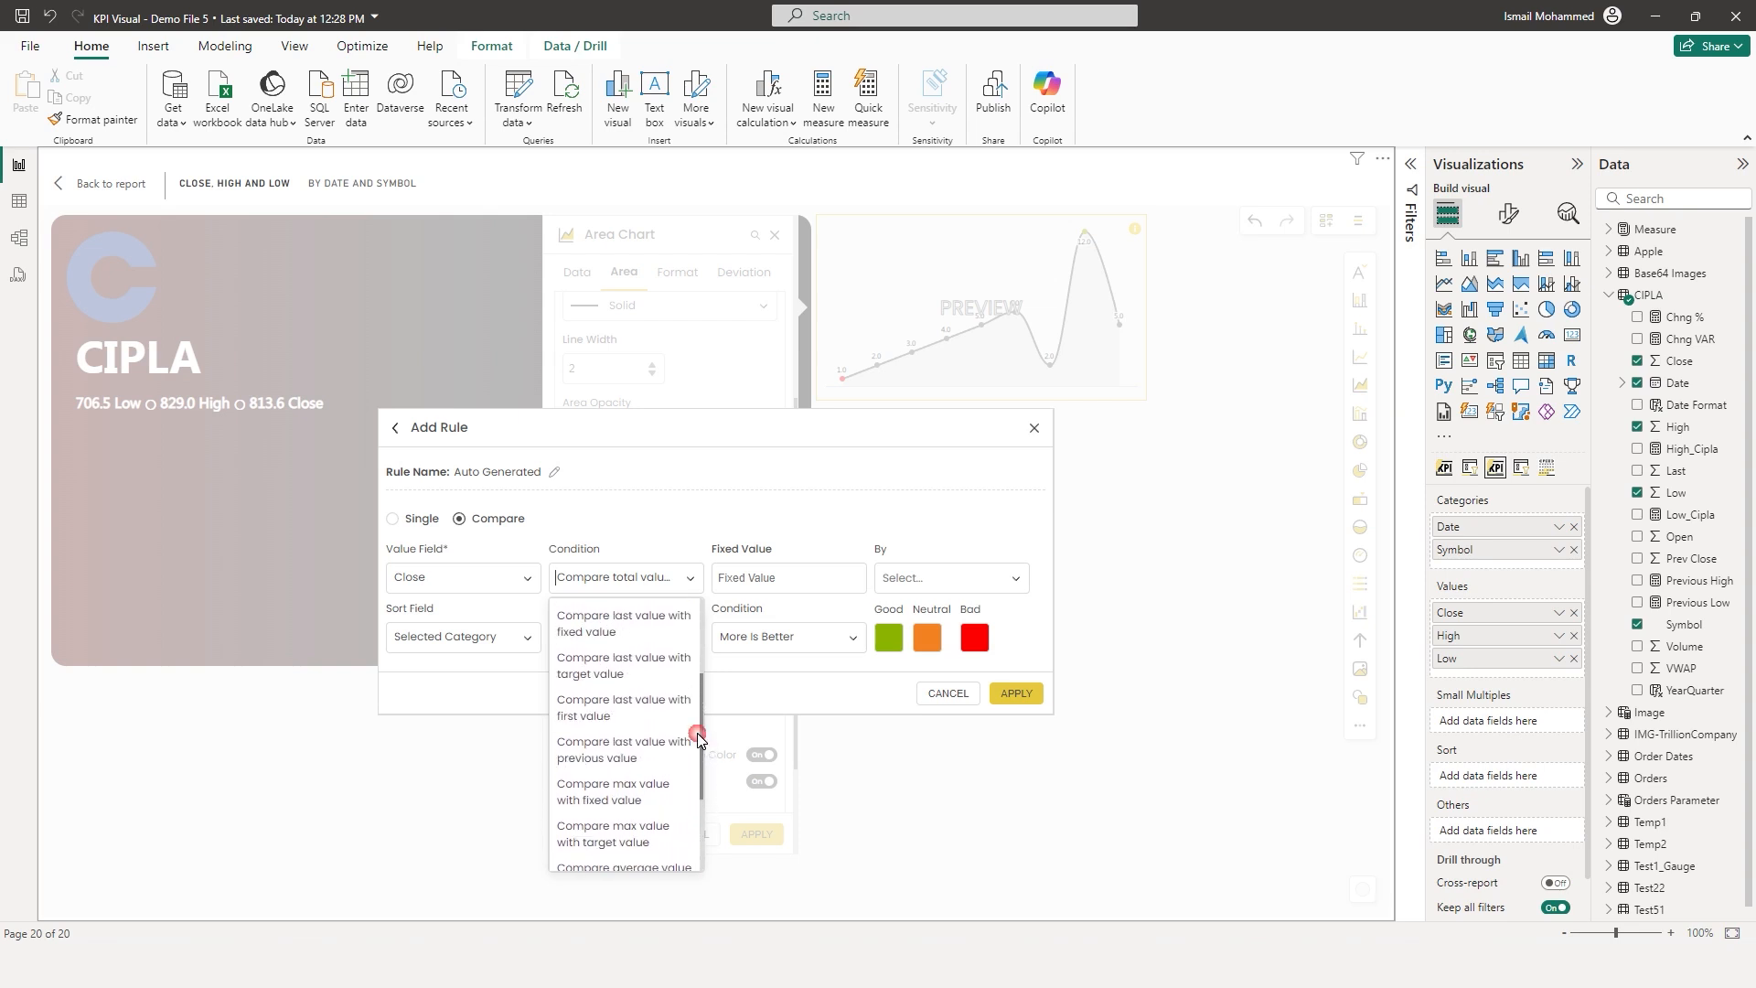
{"action": "left_click", "coordinate": [621, 714]}
{"action": "left_click", "coordinate": [777, 582]}
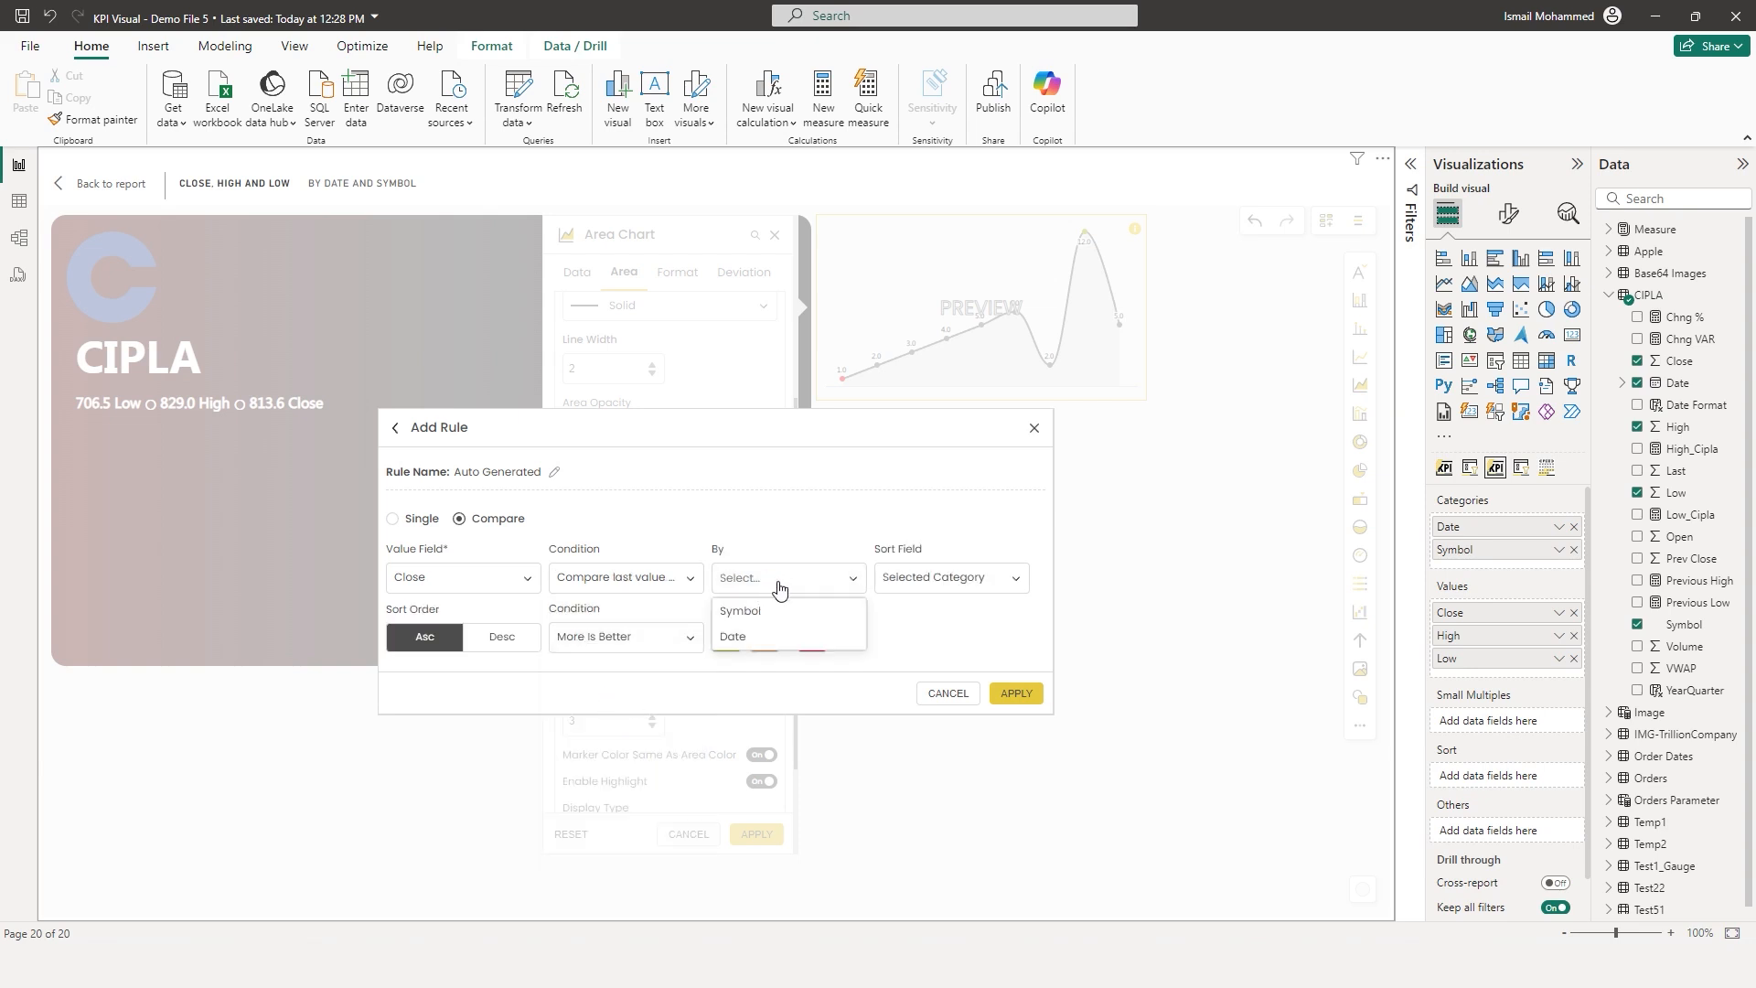
{"action": "left_click", "coordinate": [762, 633]}
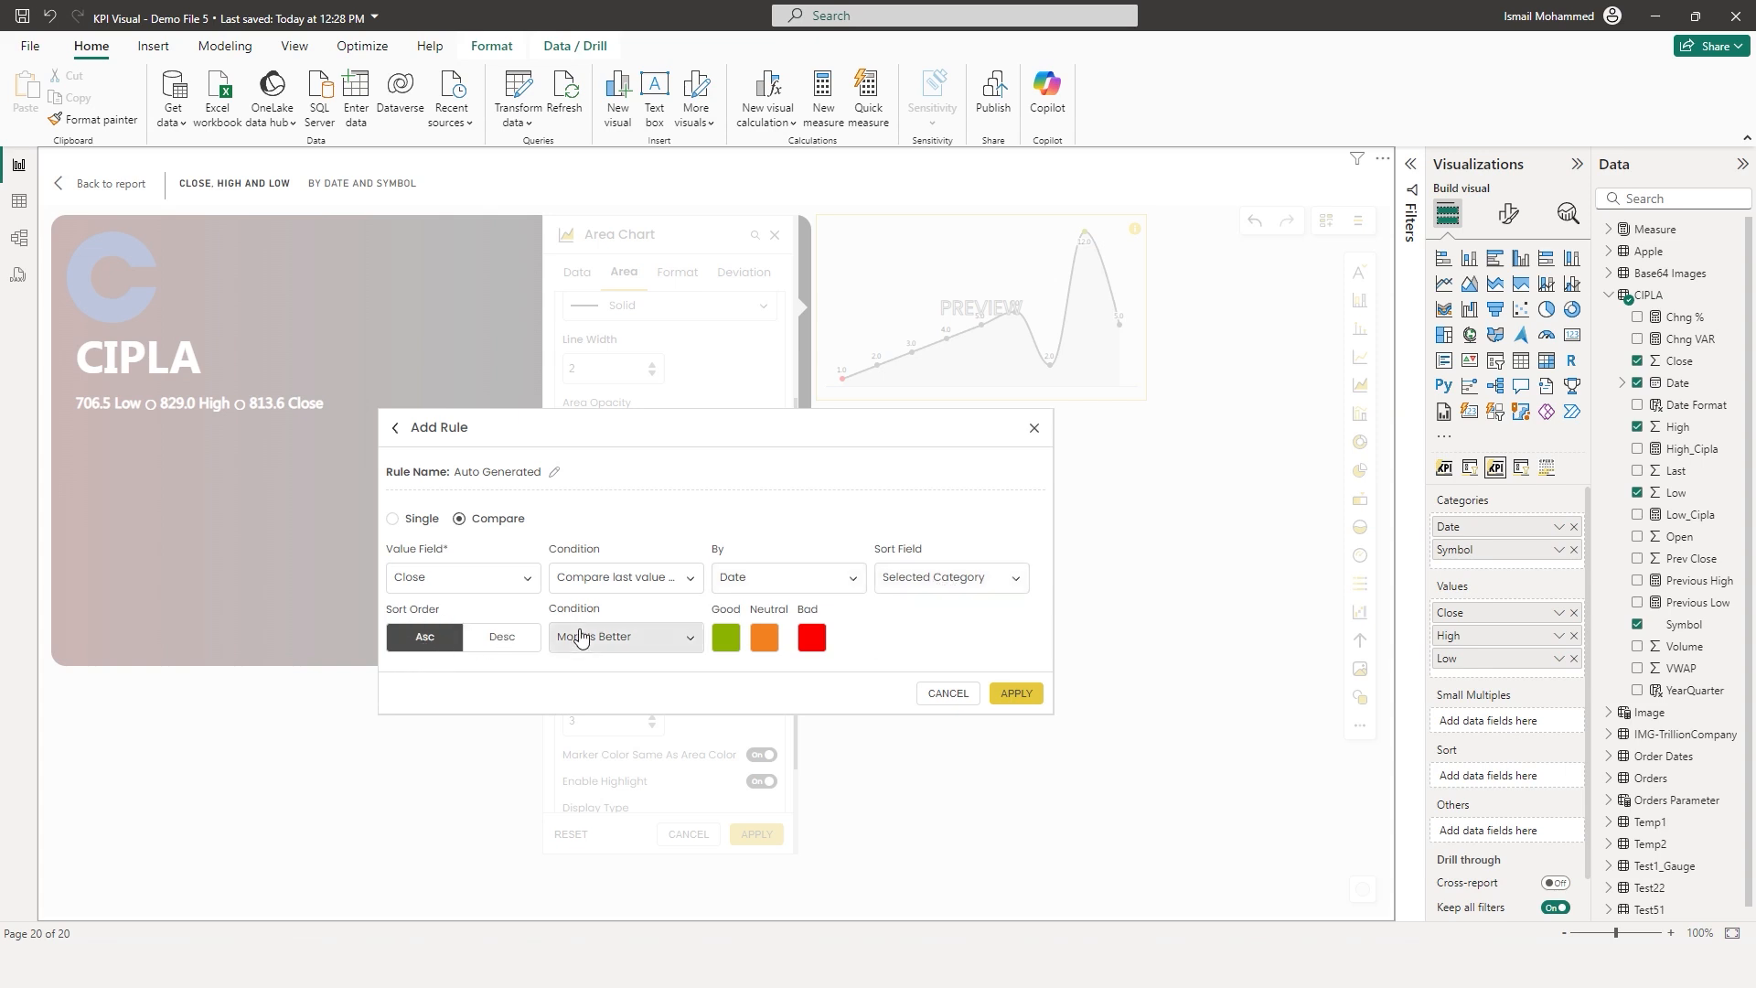
Choose More Is Better for the rule, set its Good color to green 11CD76, and apply the conditional formatting
{"action": "left_click", "coordinate": [642, 640]}
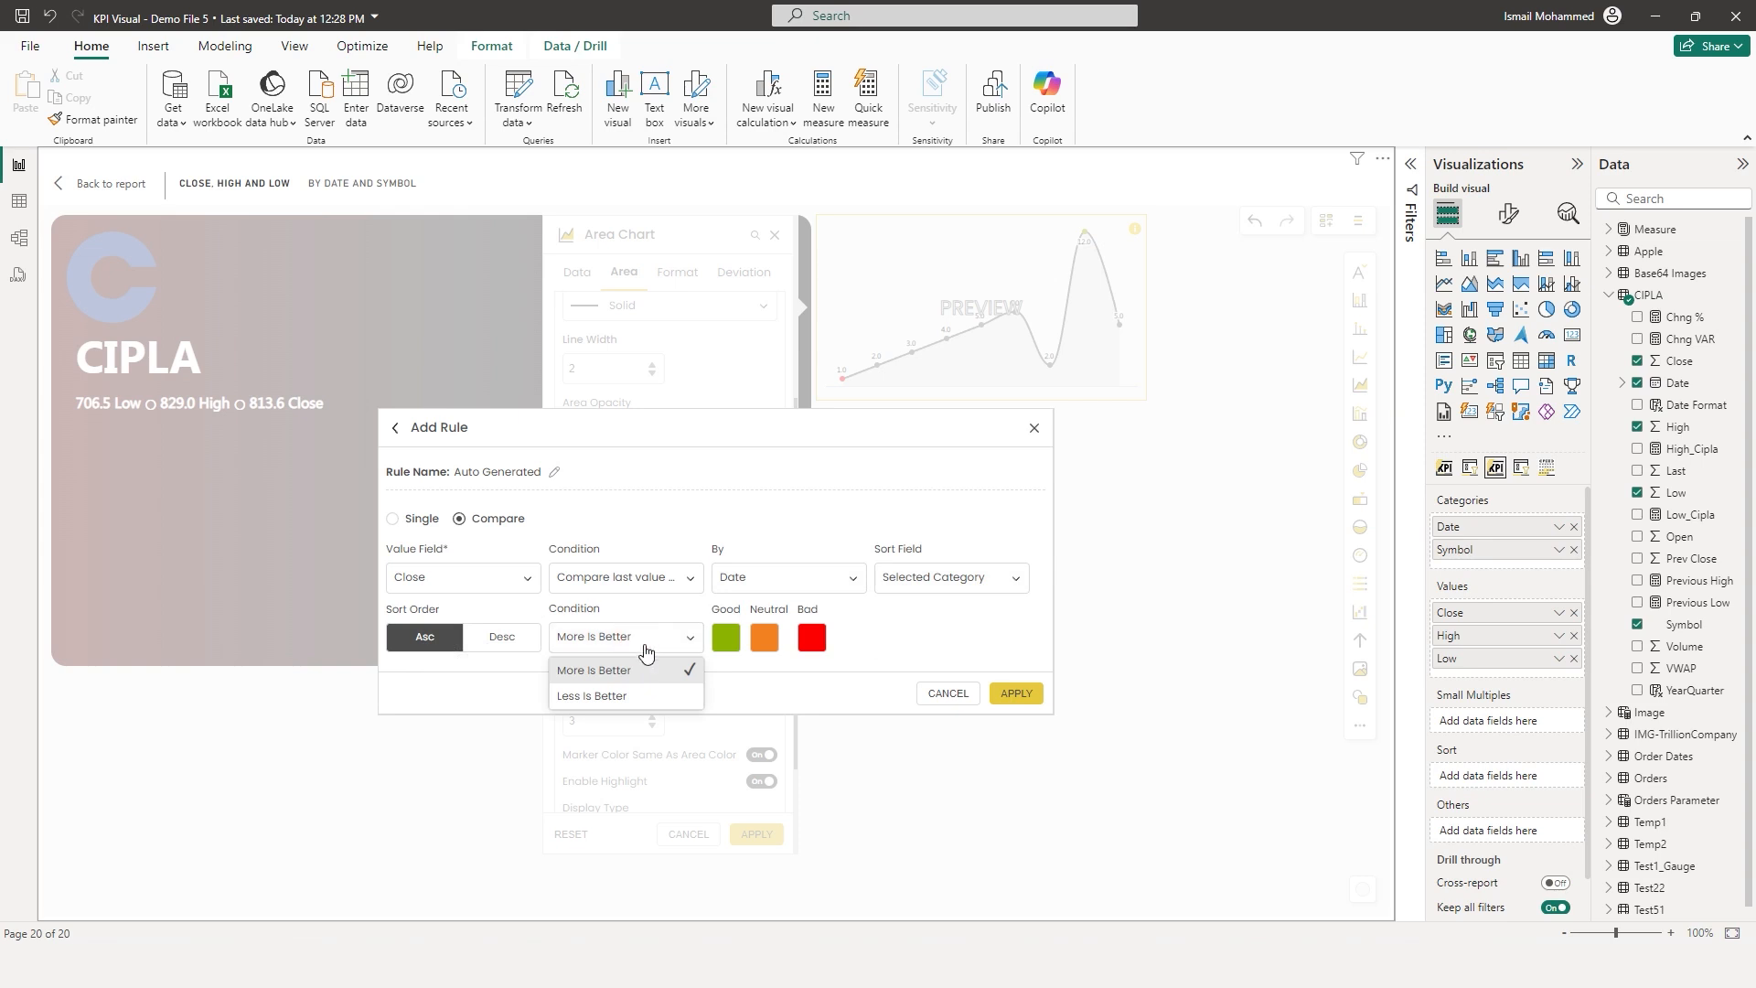
{"action": "left_click", "coordinate": [631, 676]}
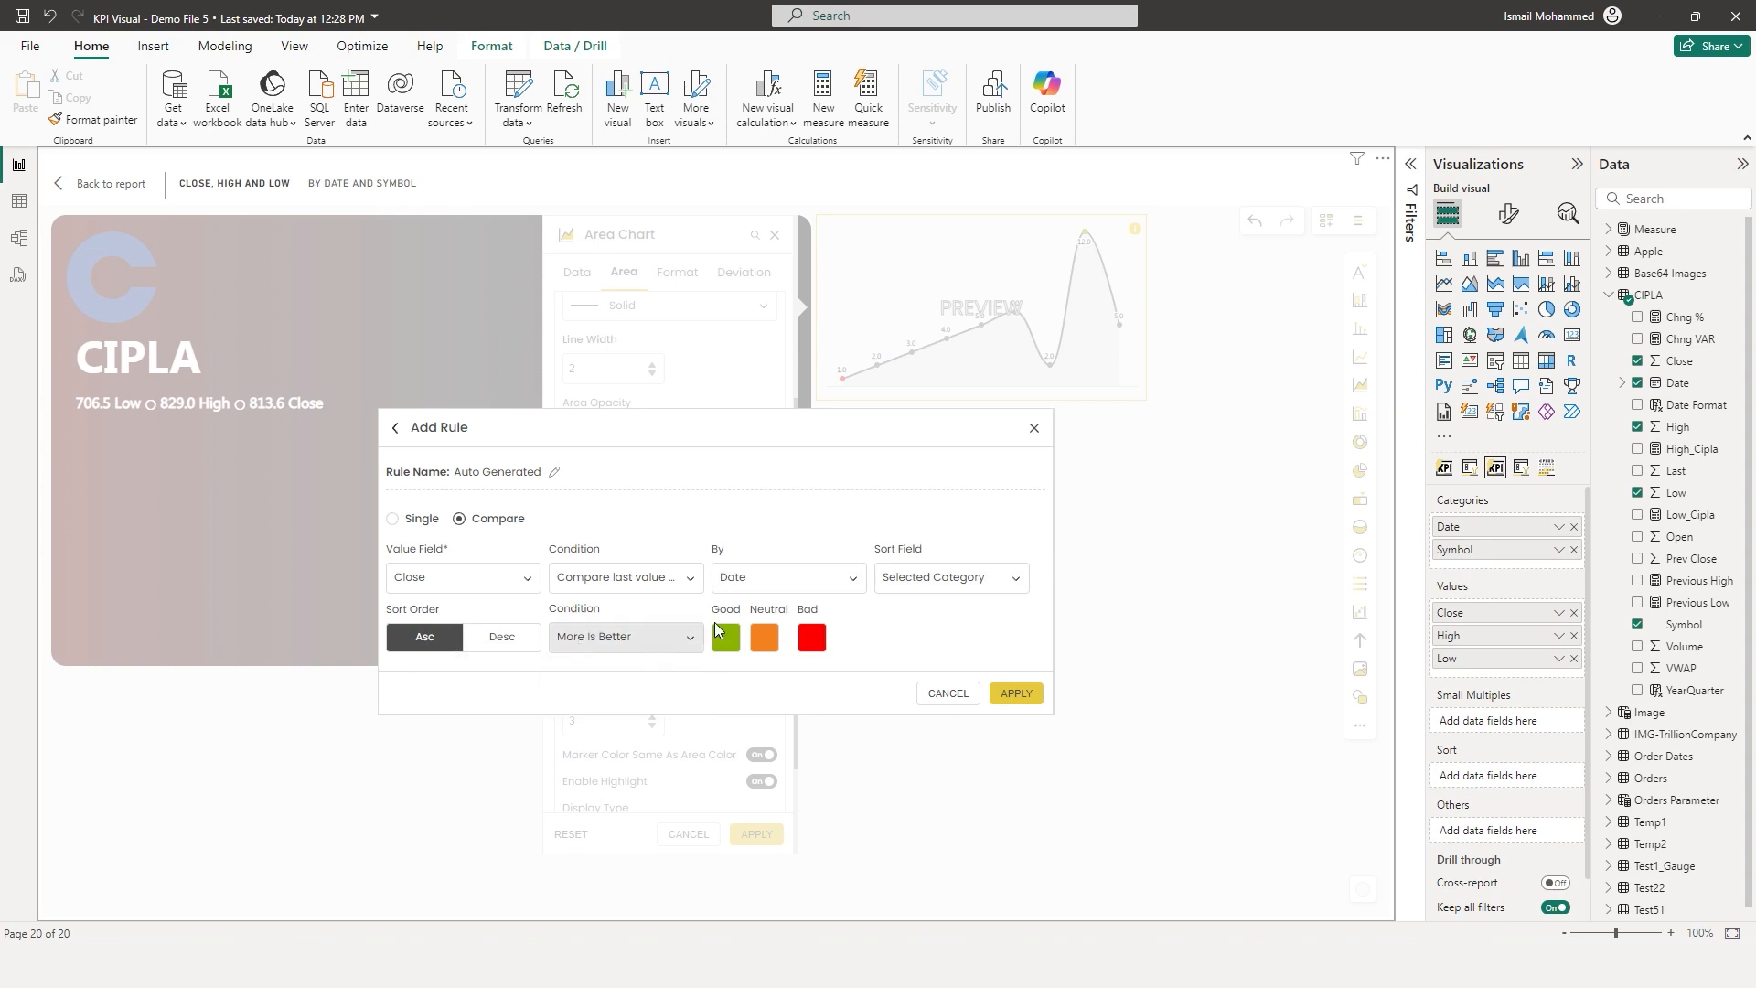
{"action": "left_click", "coordinate": [725, 638]}
{"action": "left_click", "coordinate": [646, 671]}
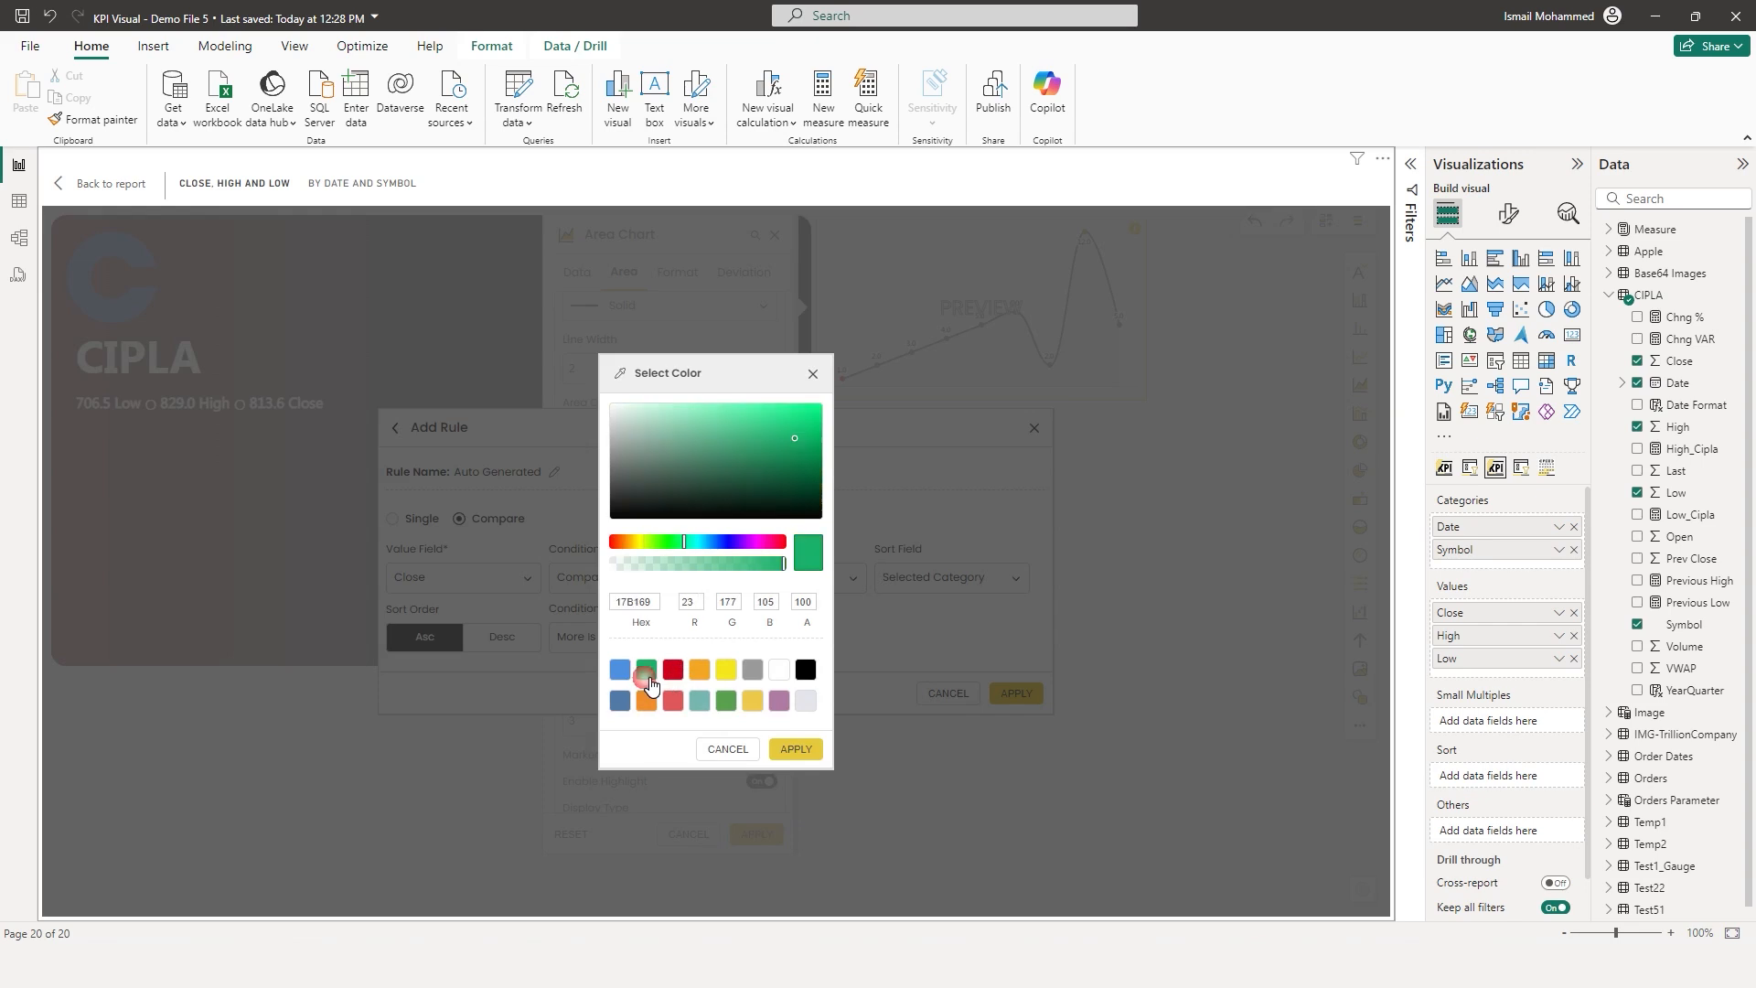
{"action": "left_click_drag", "start_coordinate": [793, 447], "coordinate": [805, 426]}
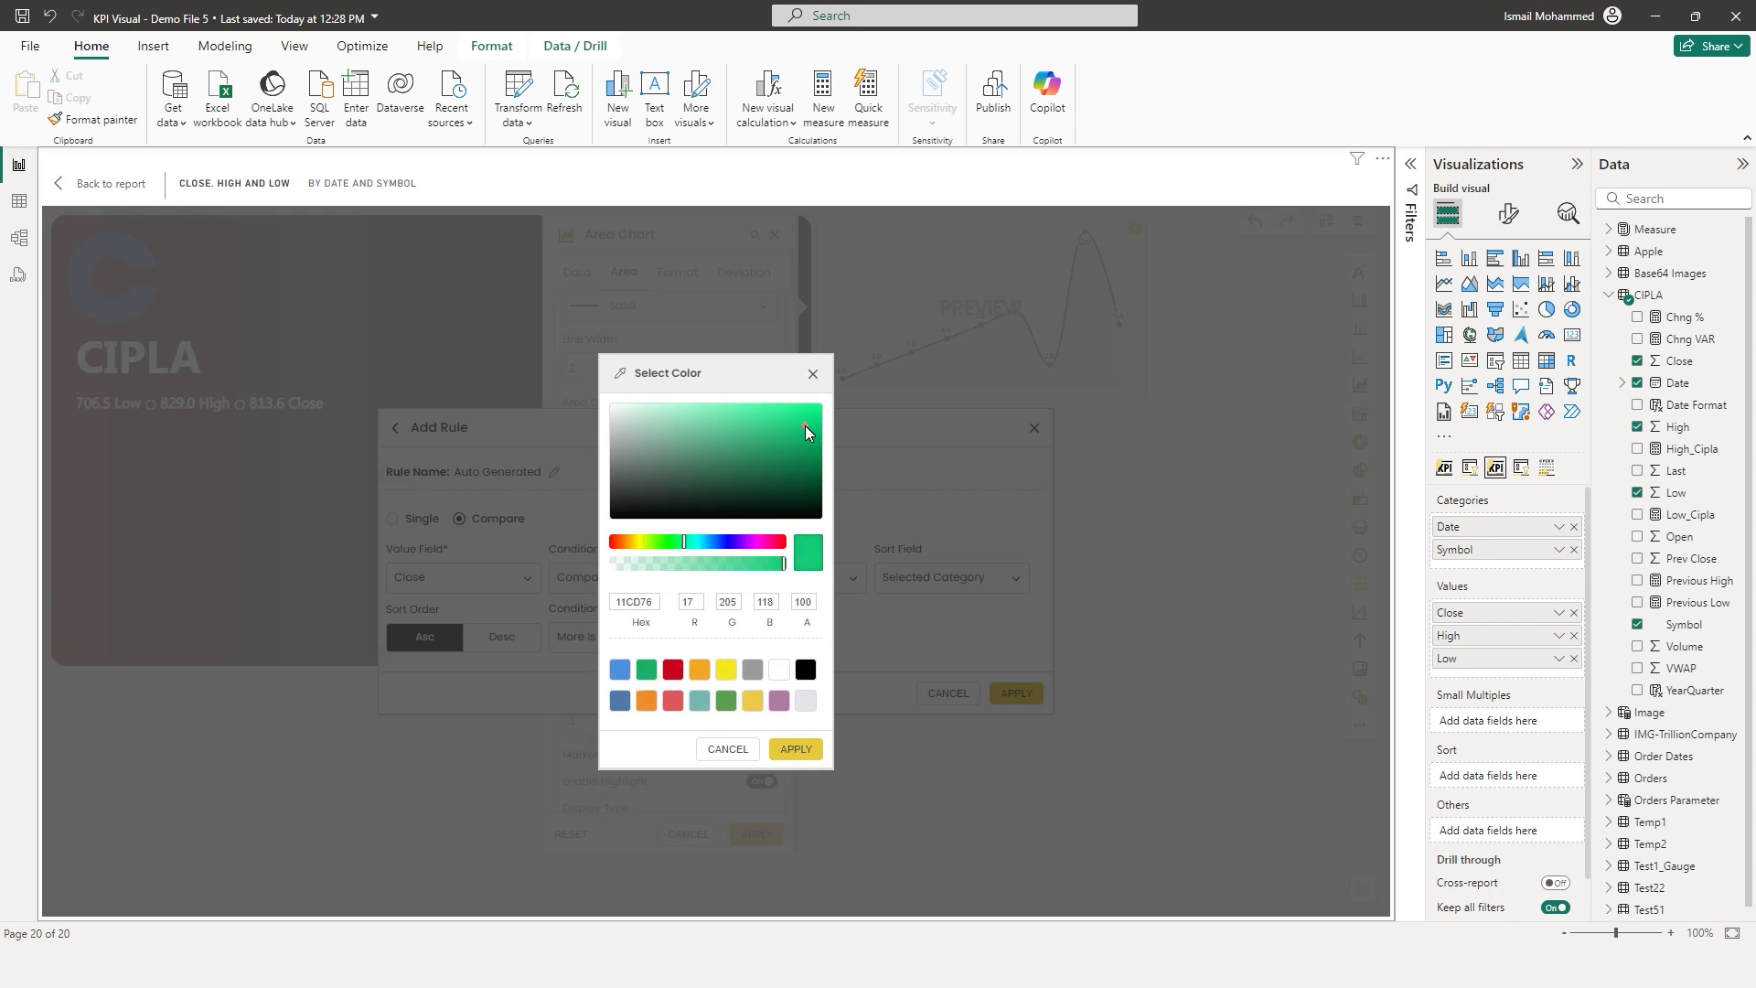
{"action": "left_click", "coordinate": [796, 749]}
{"action": "left_click", "coordinate": [1015, 695]}
{"action": "left_click", "coordinate": [879, 647]}
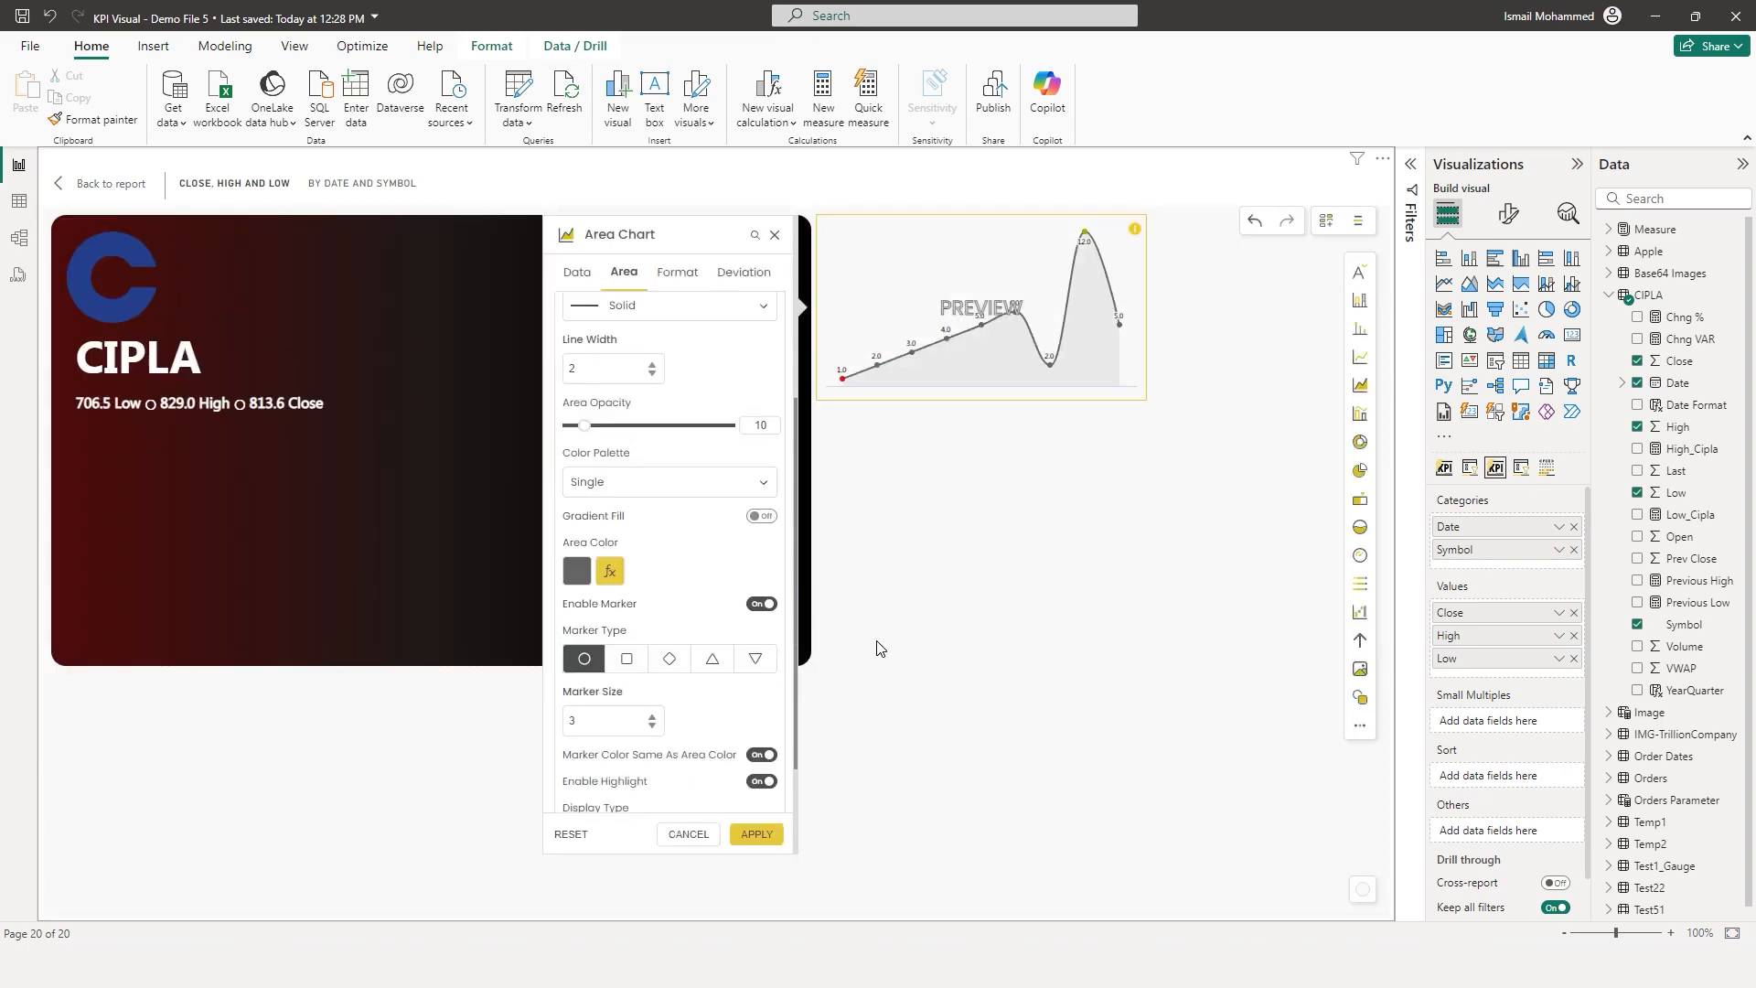
Apply the area chart settings, then disable the area chart's markers and highlights
{"action": "left_click", "coordinate": [777, 834]}
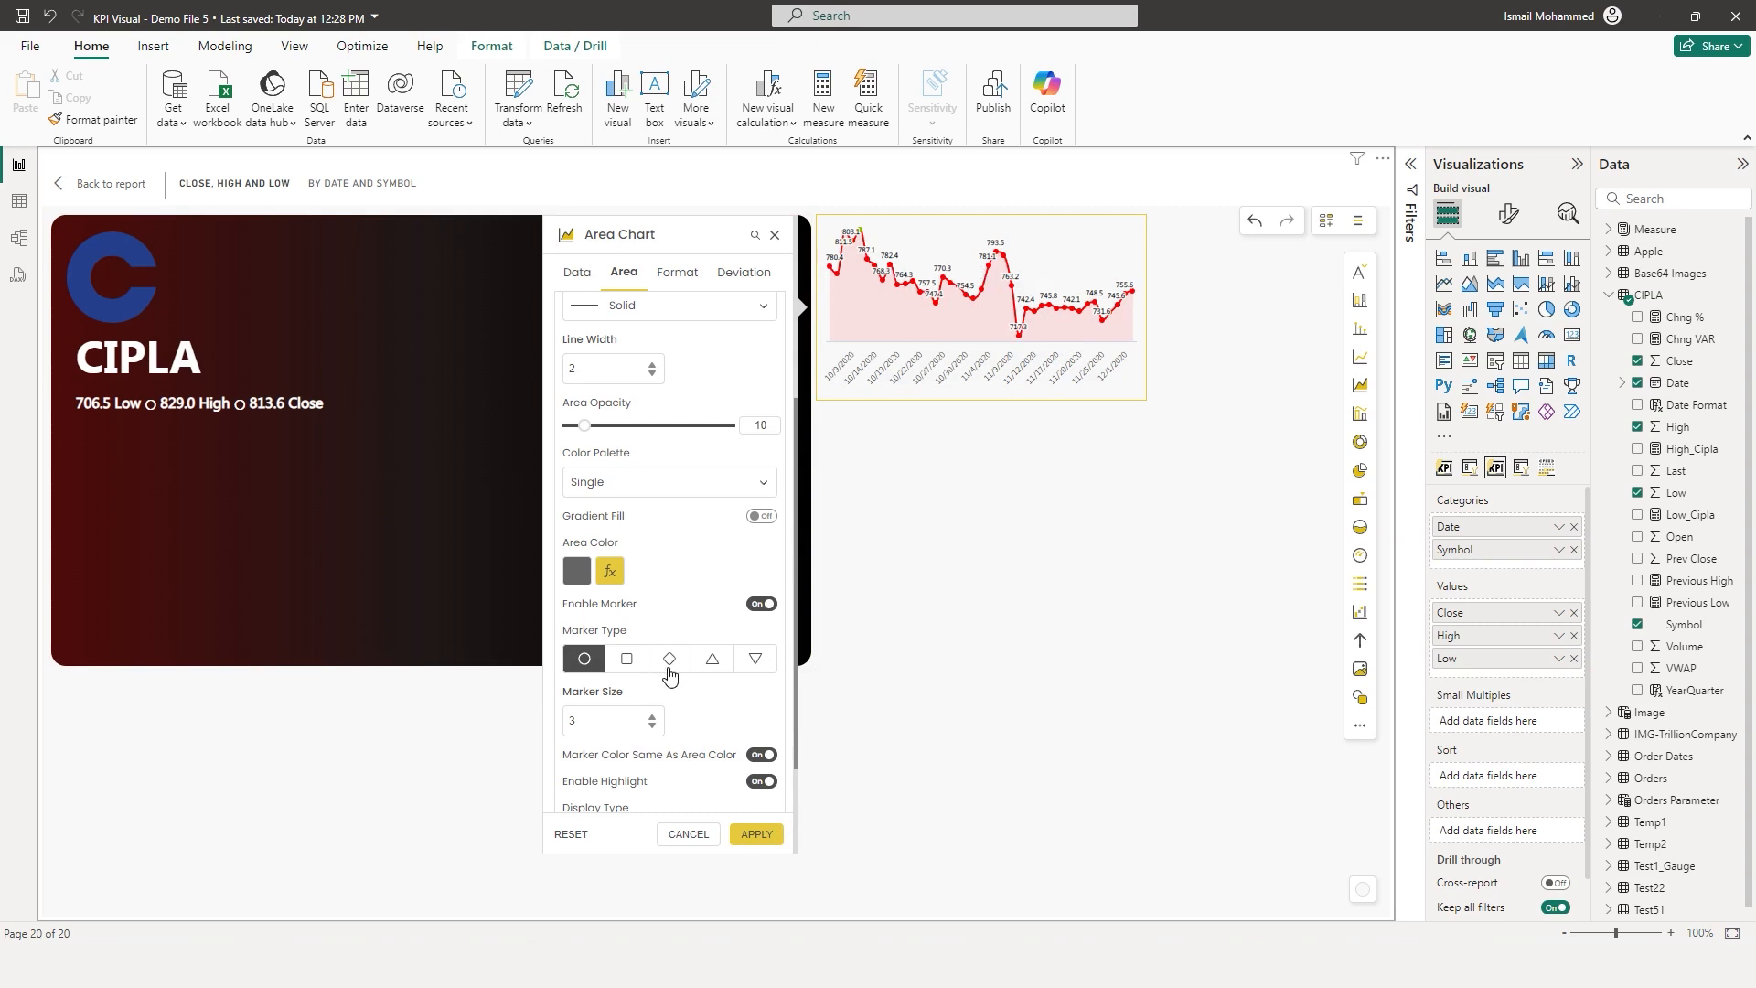
{"action": "left_click", "coordinate": [762, 606]}
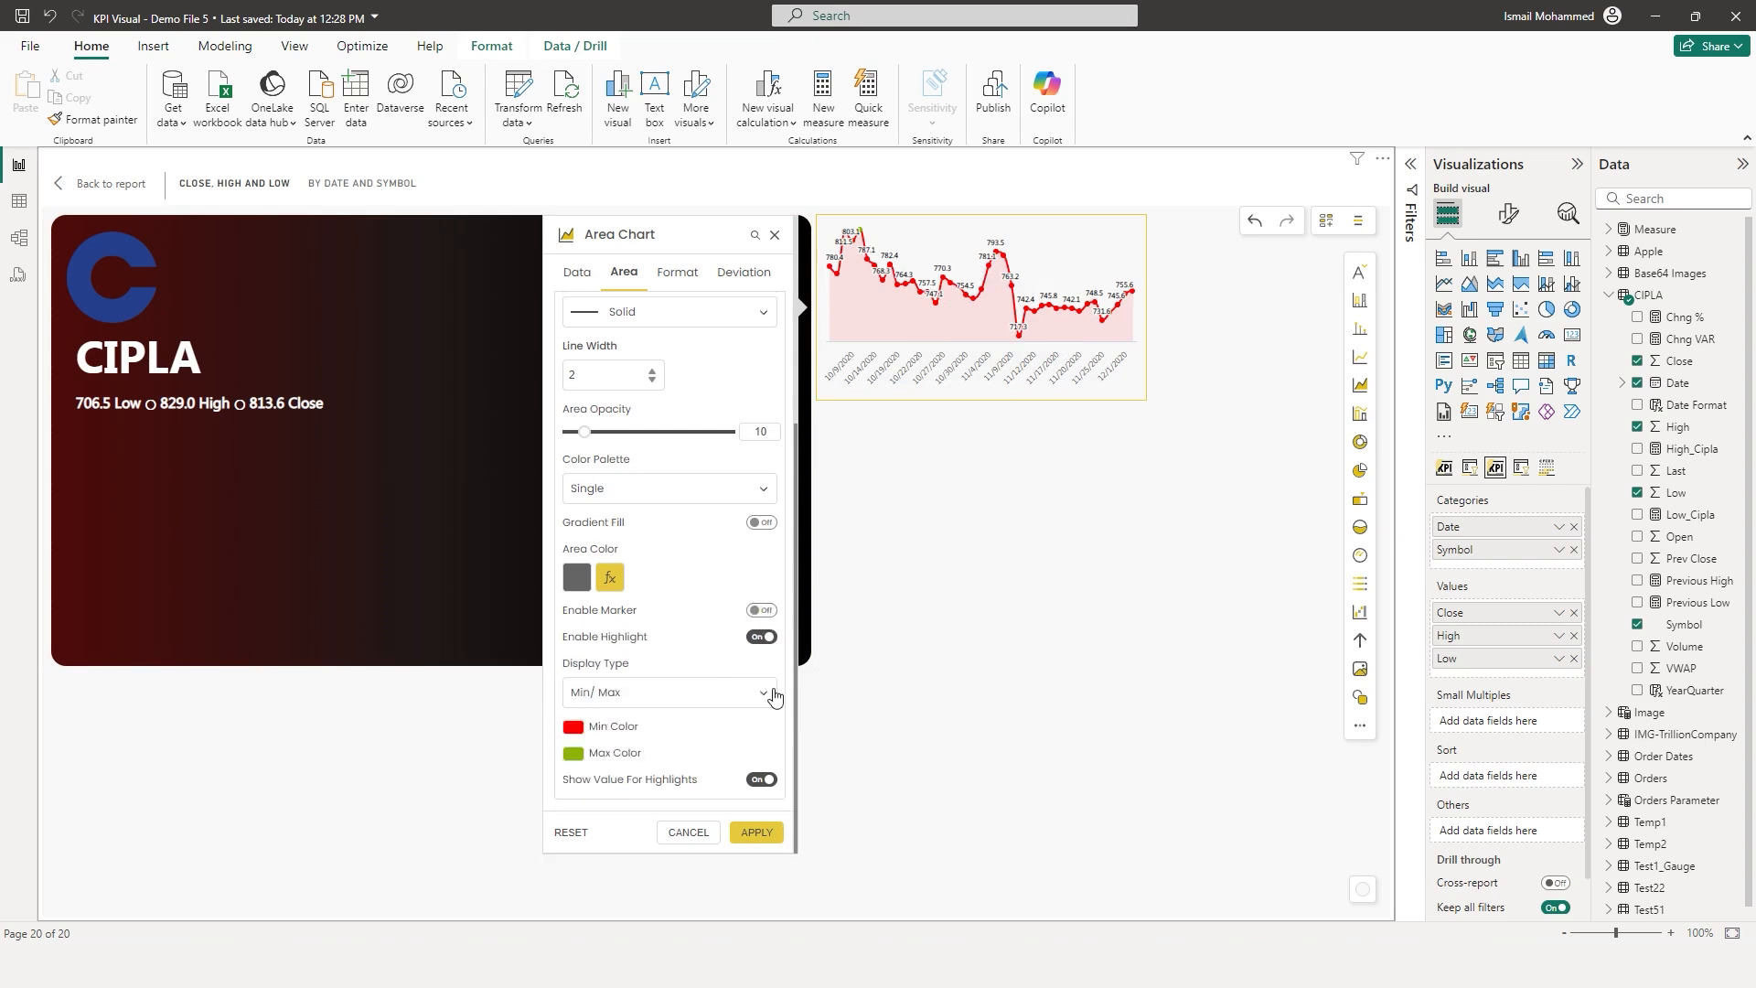
{"action": "left_click", "coordinate": [762, 637]}
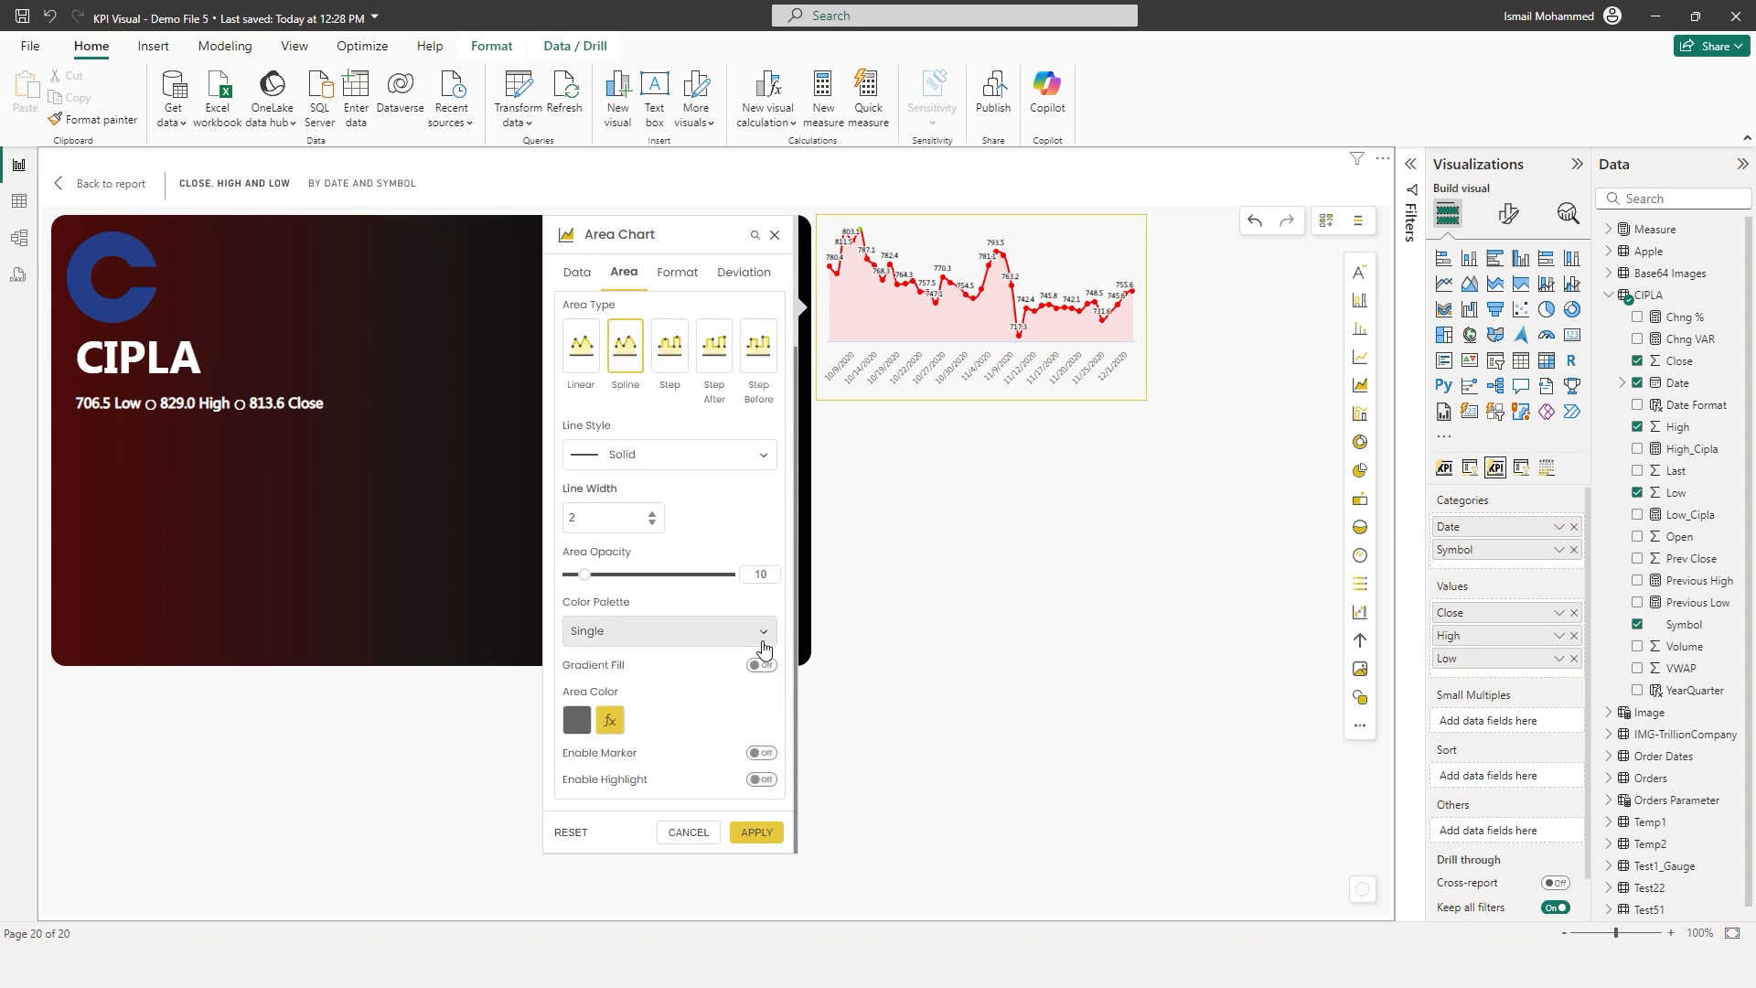
{"action": "left_click", "coordinate": [760, 836]}
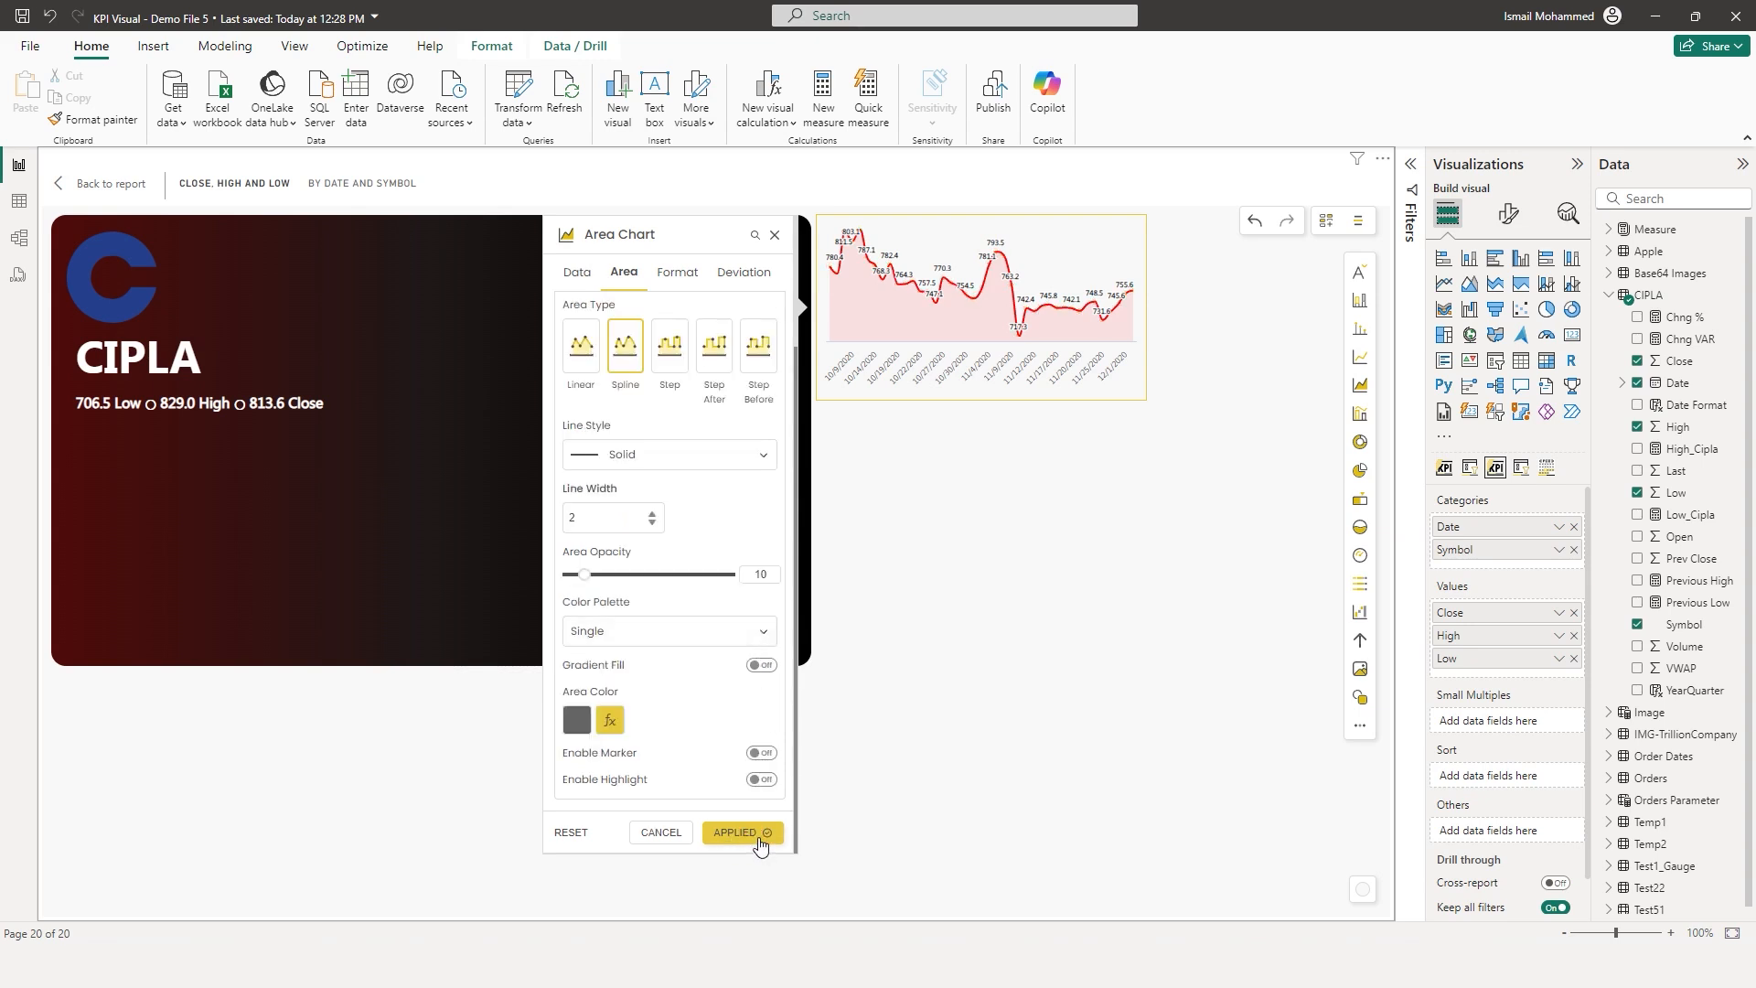
Turn off the area chart's data labels and show only the first and last labels on the X-axis
{"action": "left_click", "coordinate": [679, 274]}
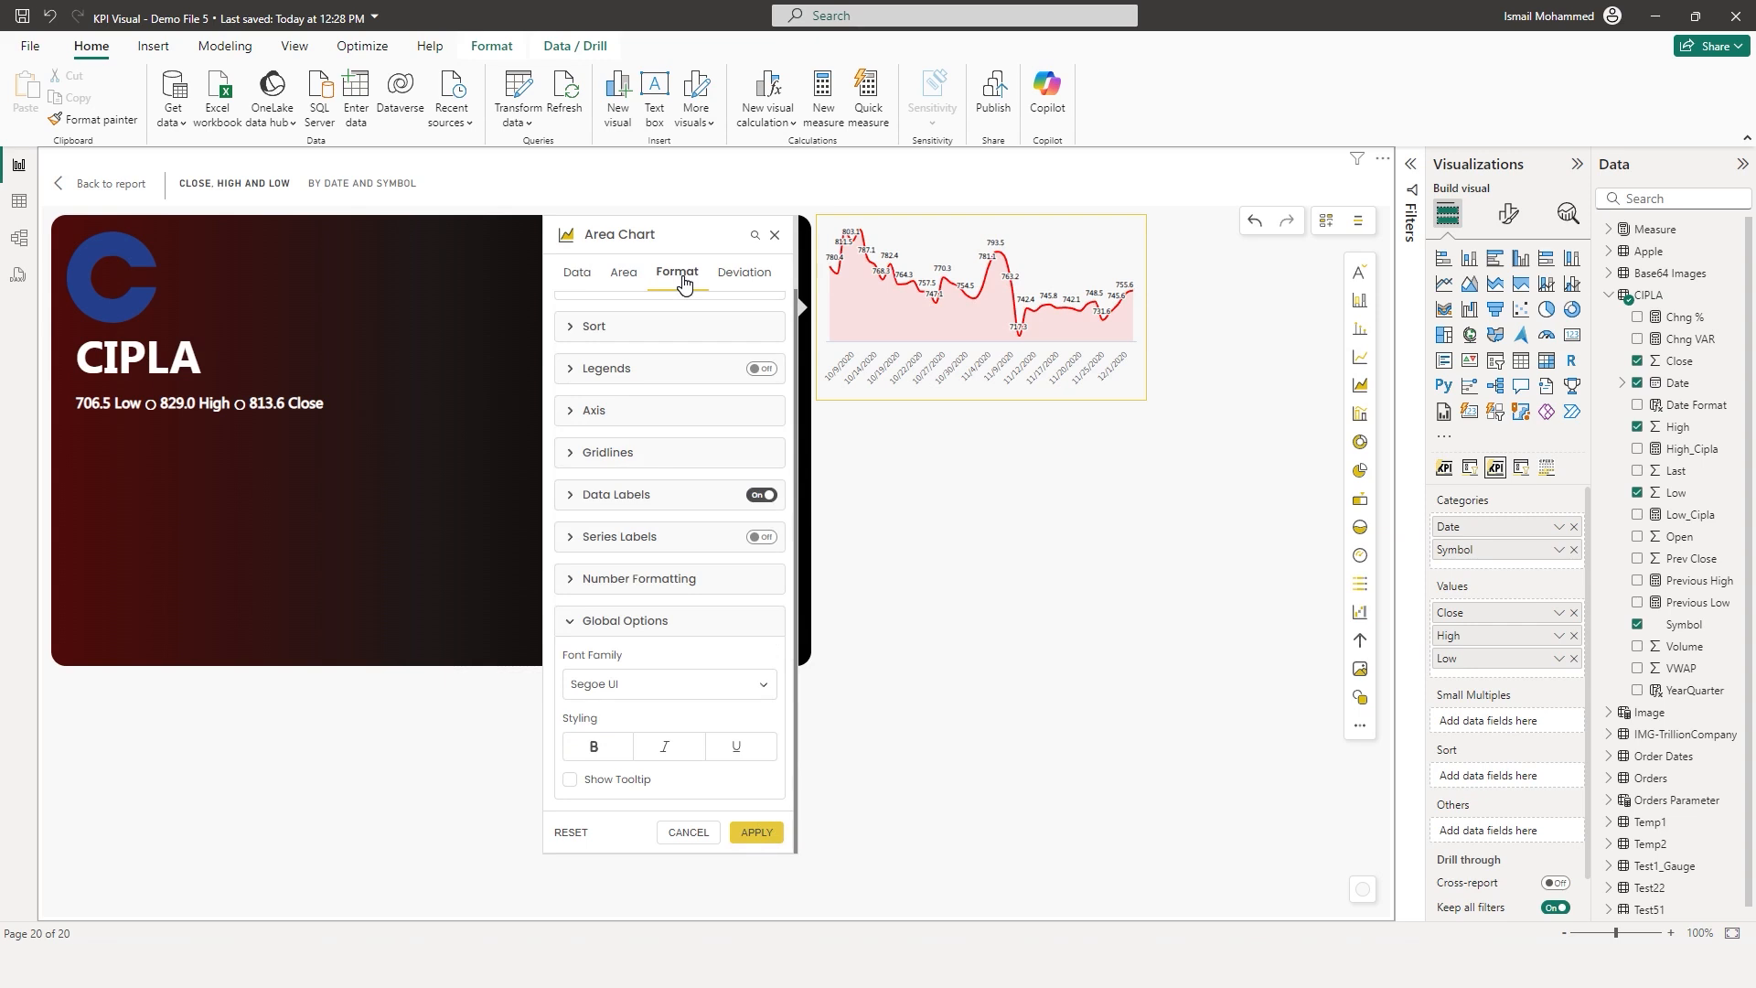
{"action": "left_click", "coordinate": [762, 497]}
{"action": "left_click", "coordinate": [615, 416]}
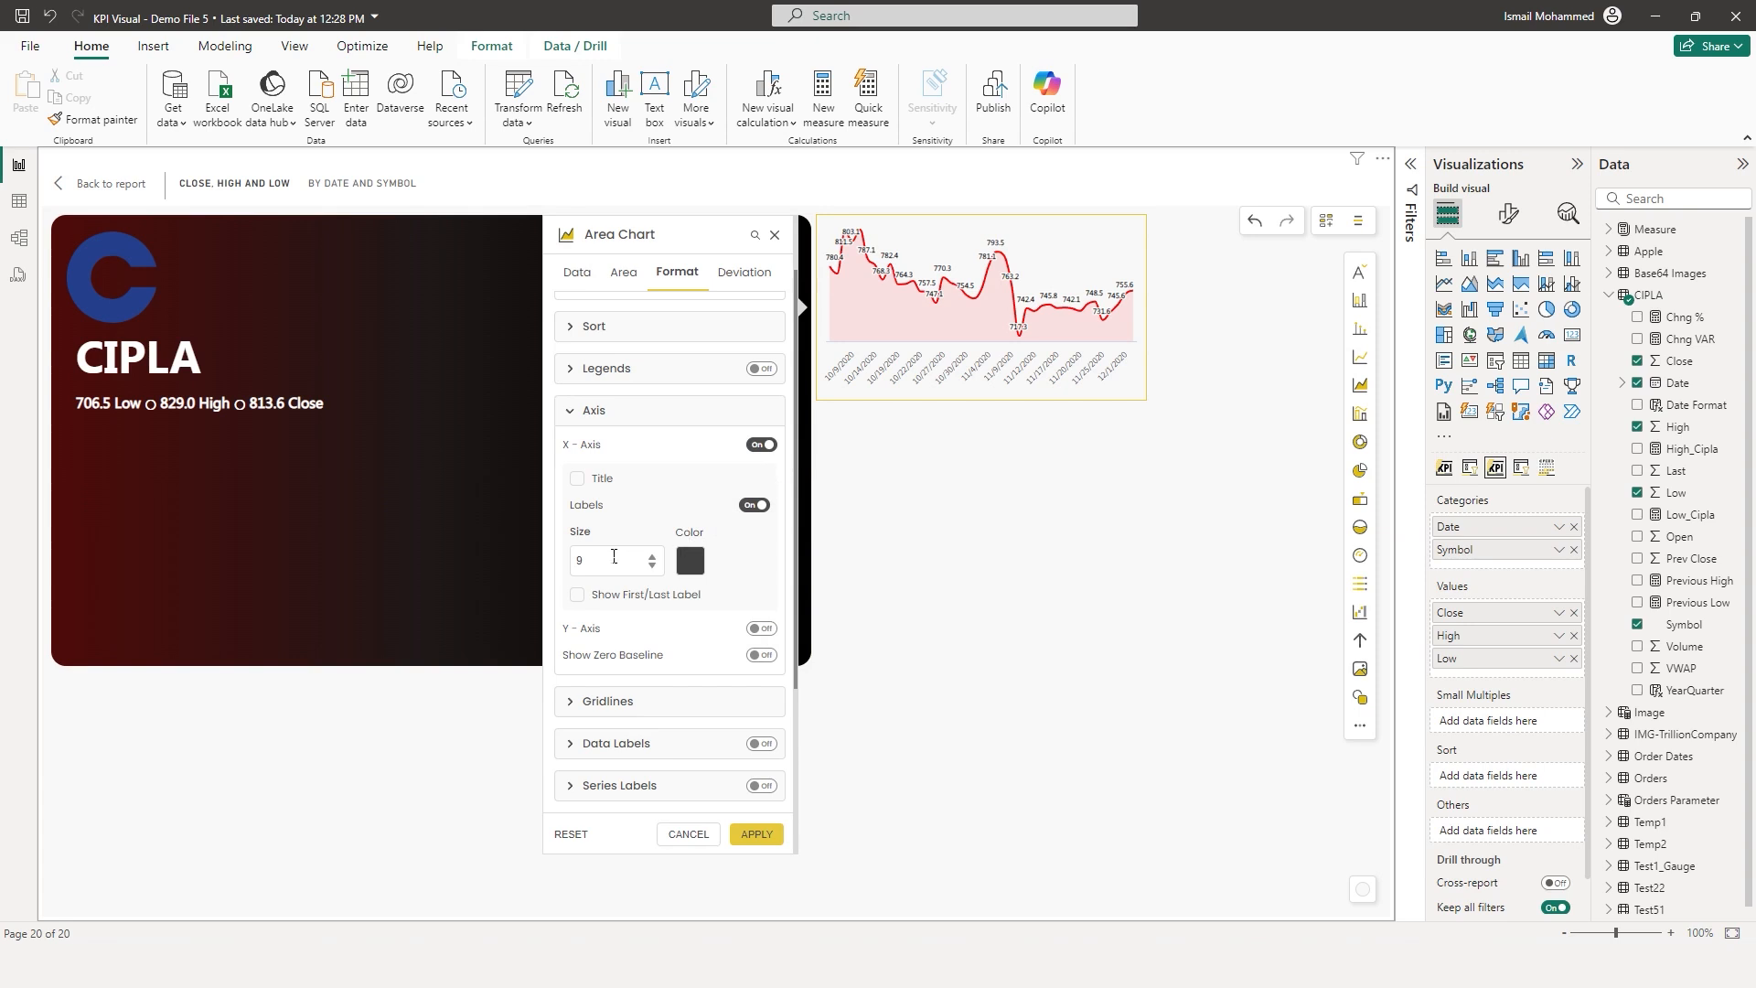
{"action": "left_click", "coordinate": [584, 600]}
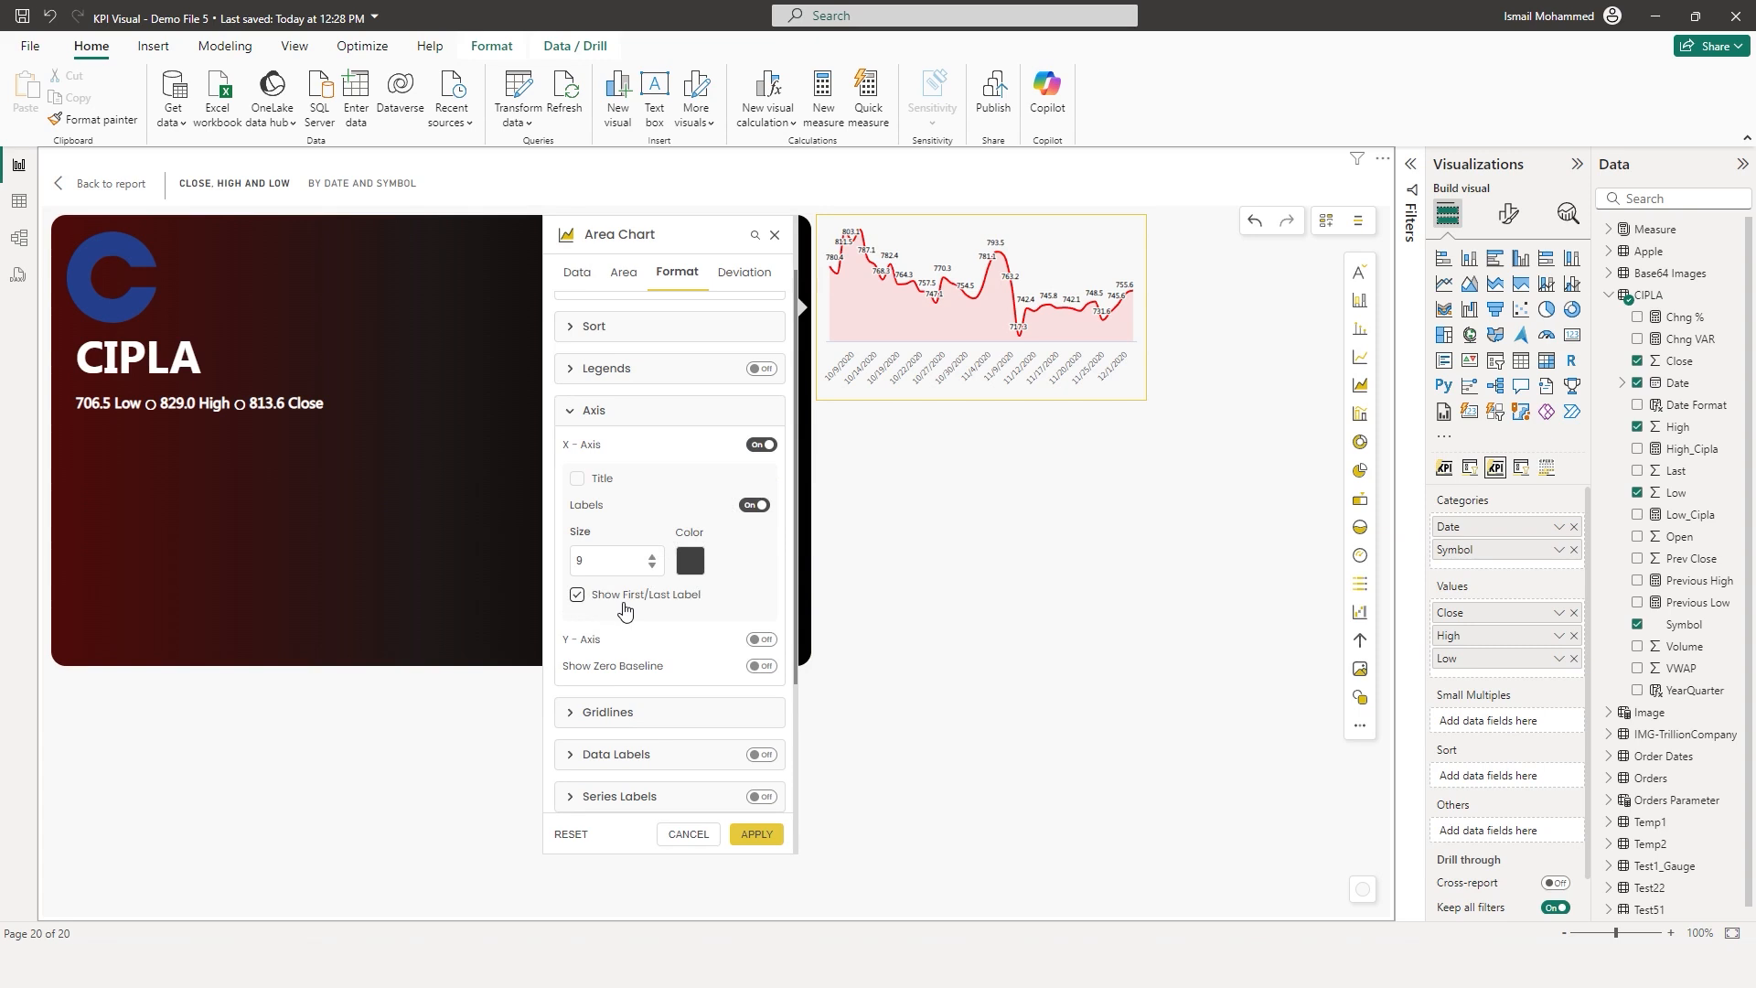
{"action": "left_click", "coordinate": [759, 834]}
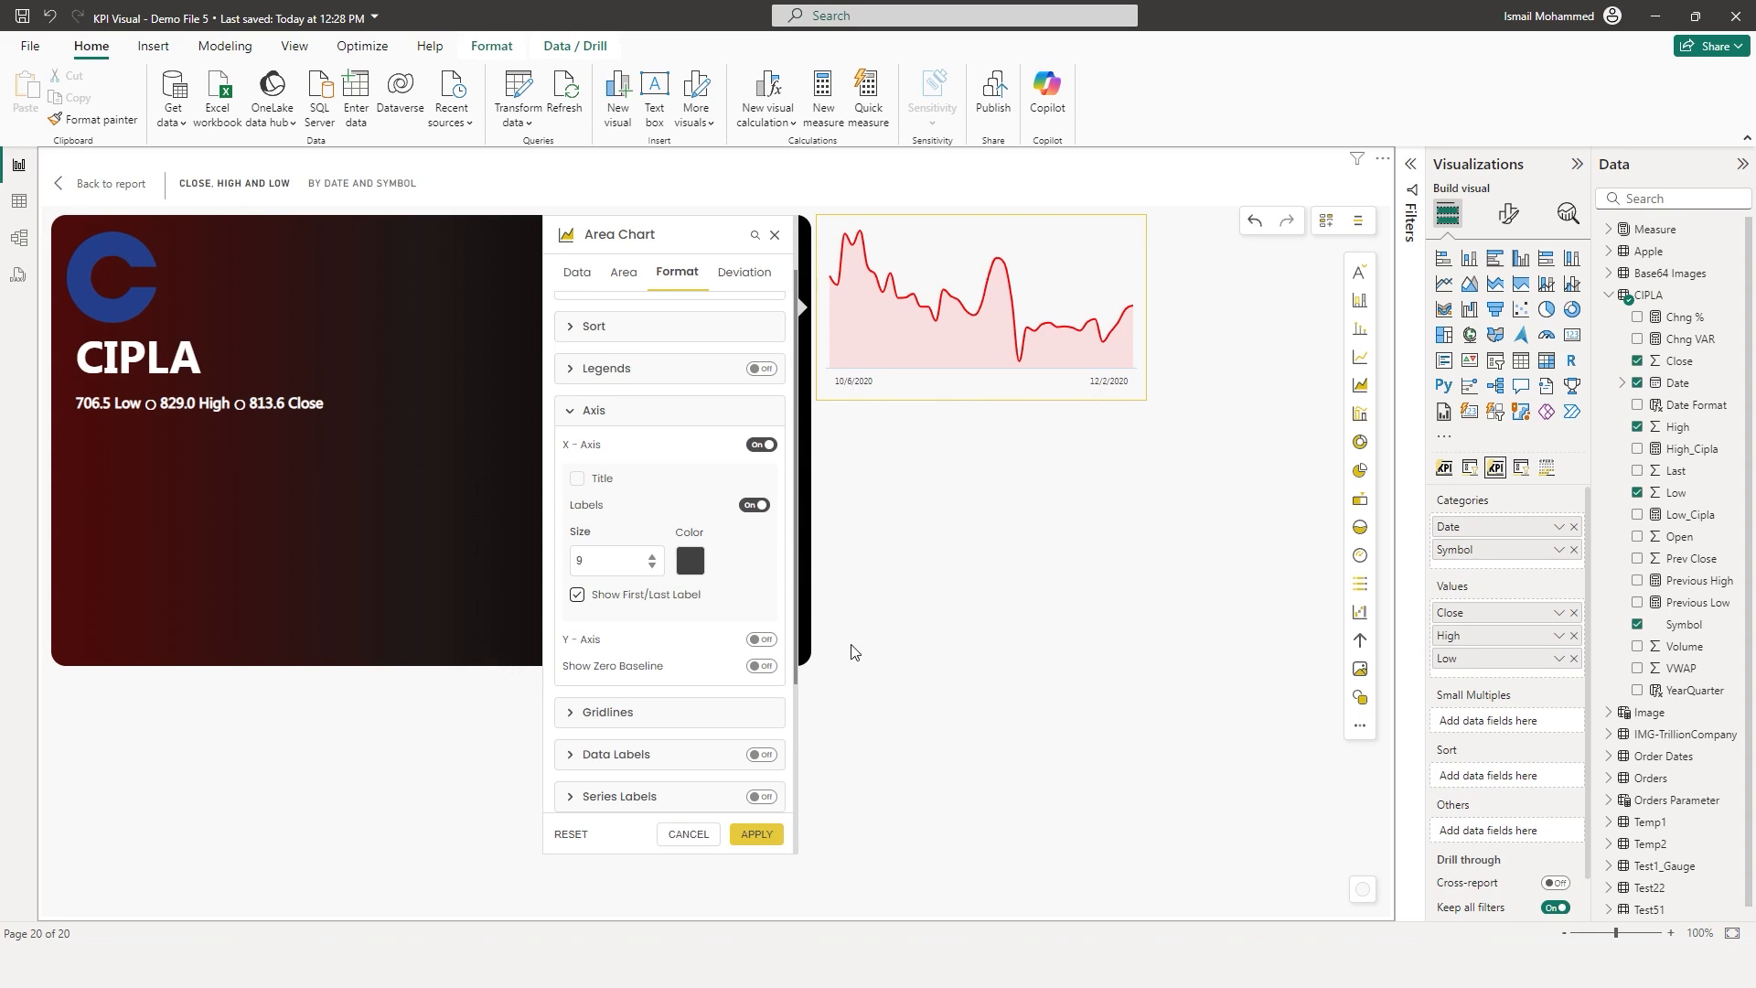
Enable Gradient Fill for the area chart and apply it
{"action": "left_click", "coordinate": [623, 274]}
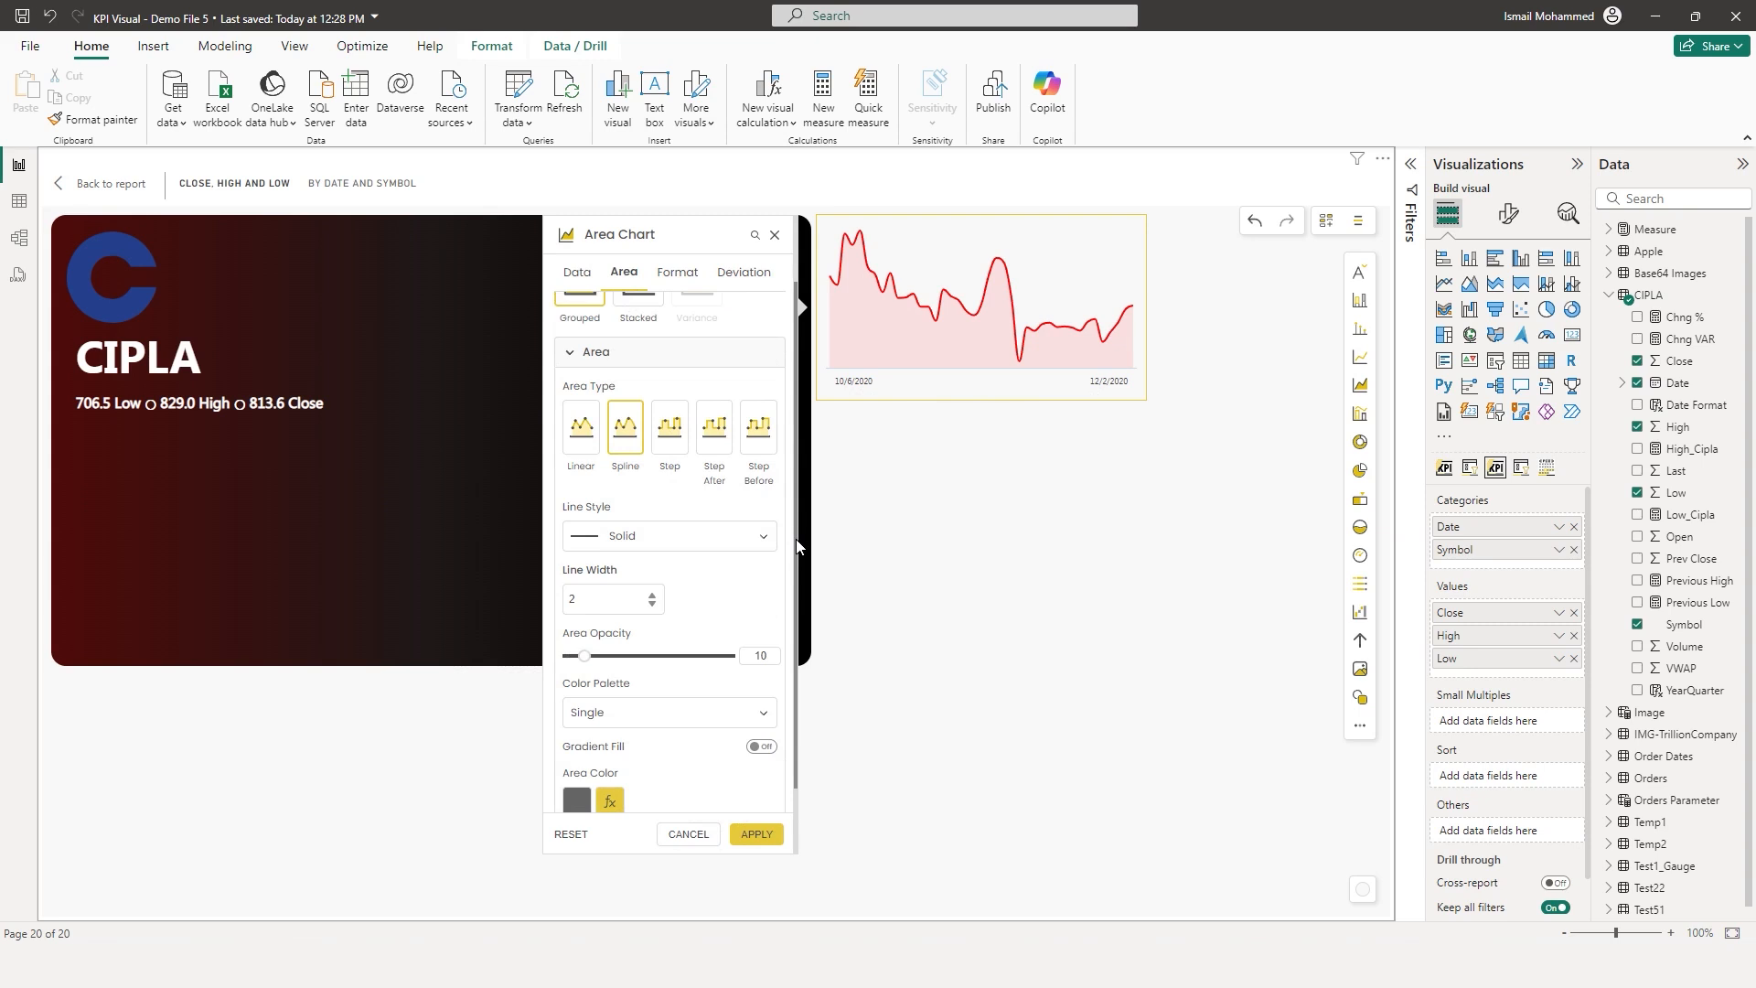
{"action": "scroll", "coordinate": [794, 549], "scroll_direction": "down", "scroll_amount": 1}
{"action": "left_click", "coordinate": [762, 666]}
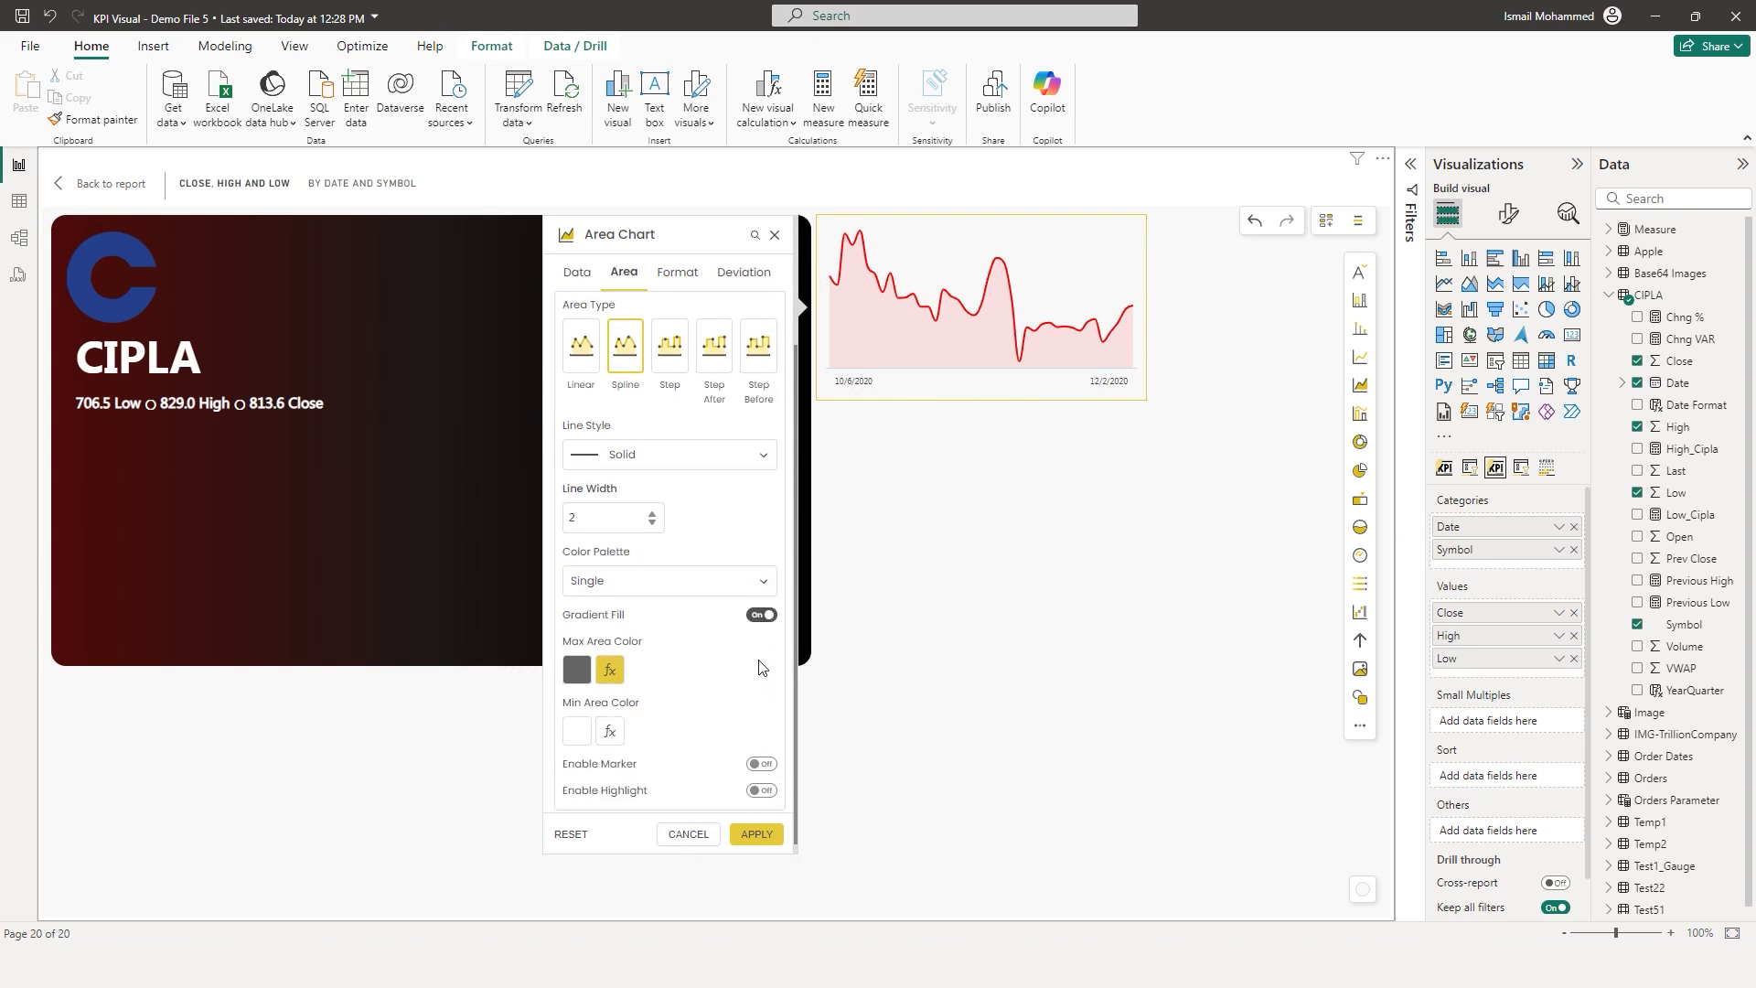
{"action": "left_click", "coordinate": [764, 836]}
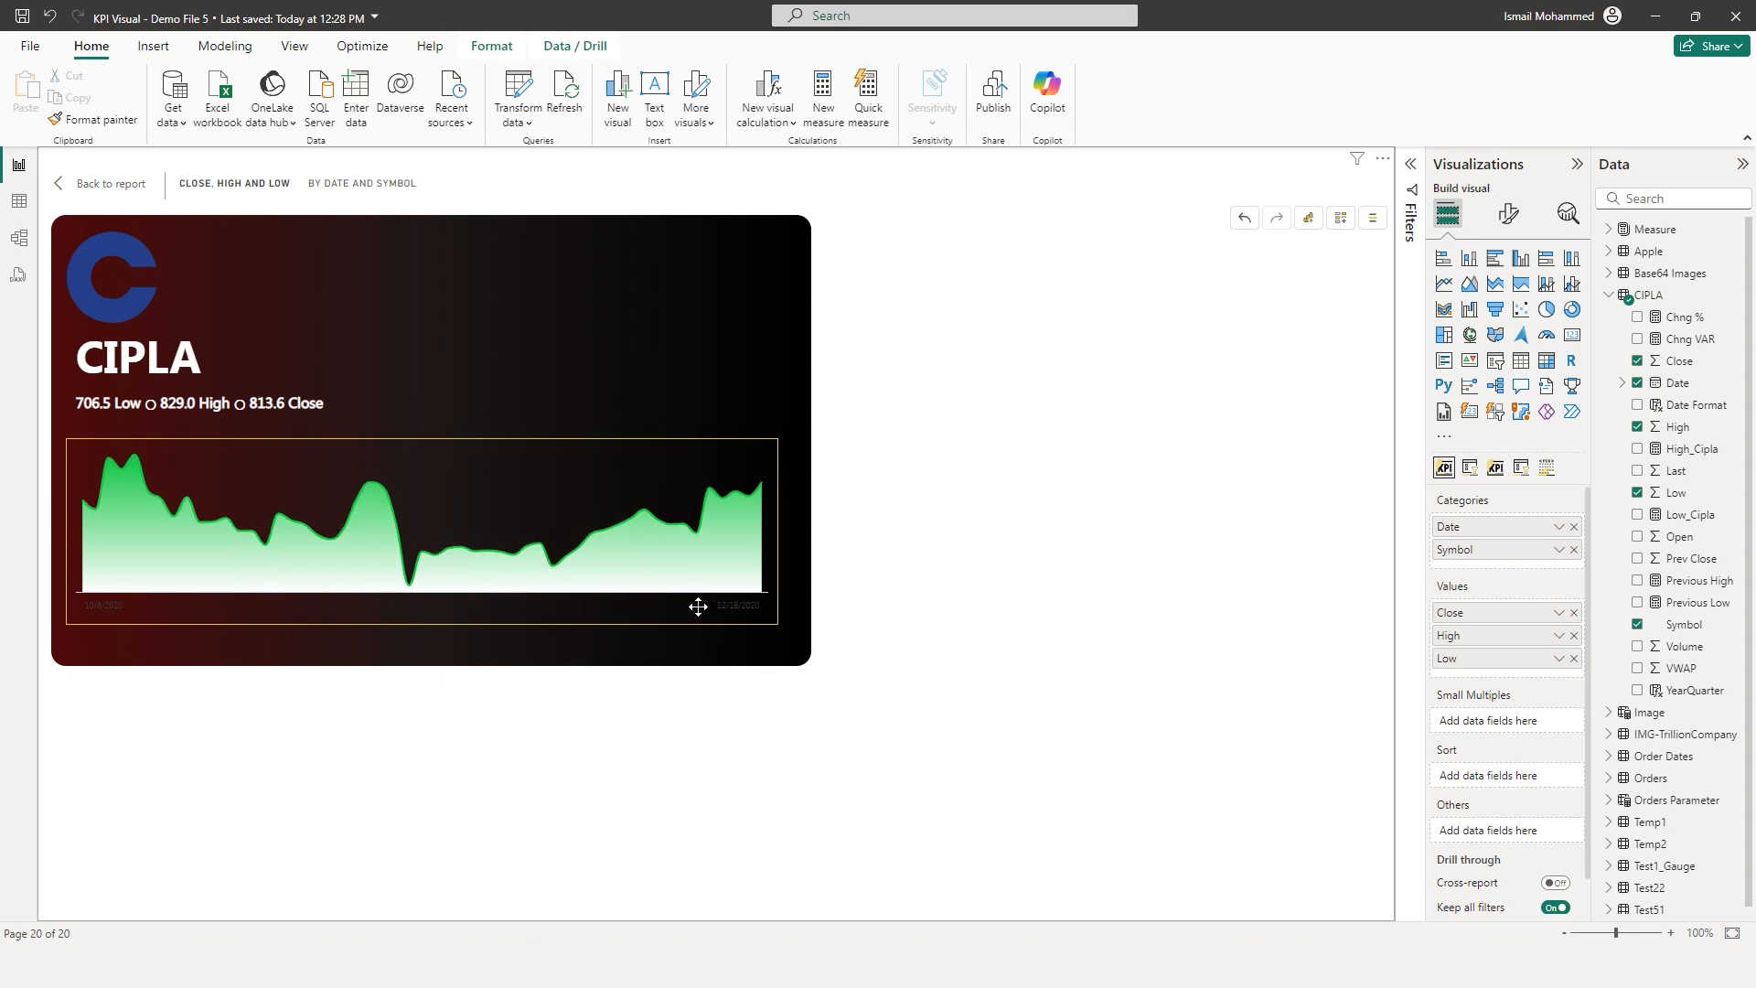
Edit the area chart layer on the card and set the gradient's Min Area Color to black 000000
{"action": "left_click", "coordinate": [521, 522]}
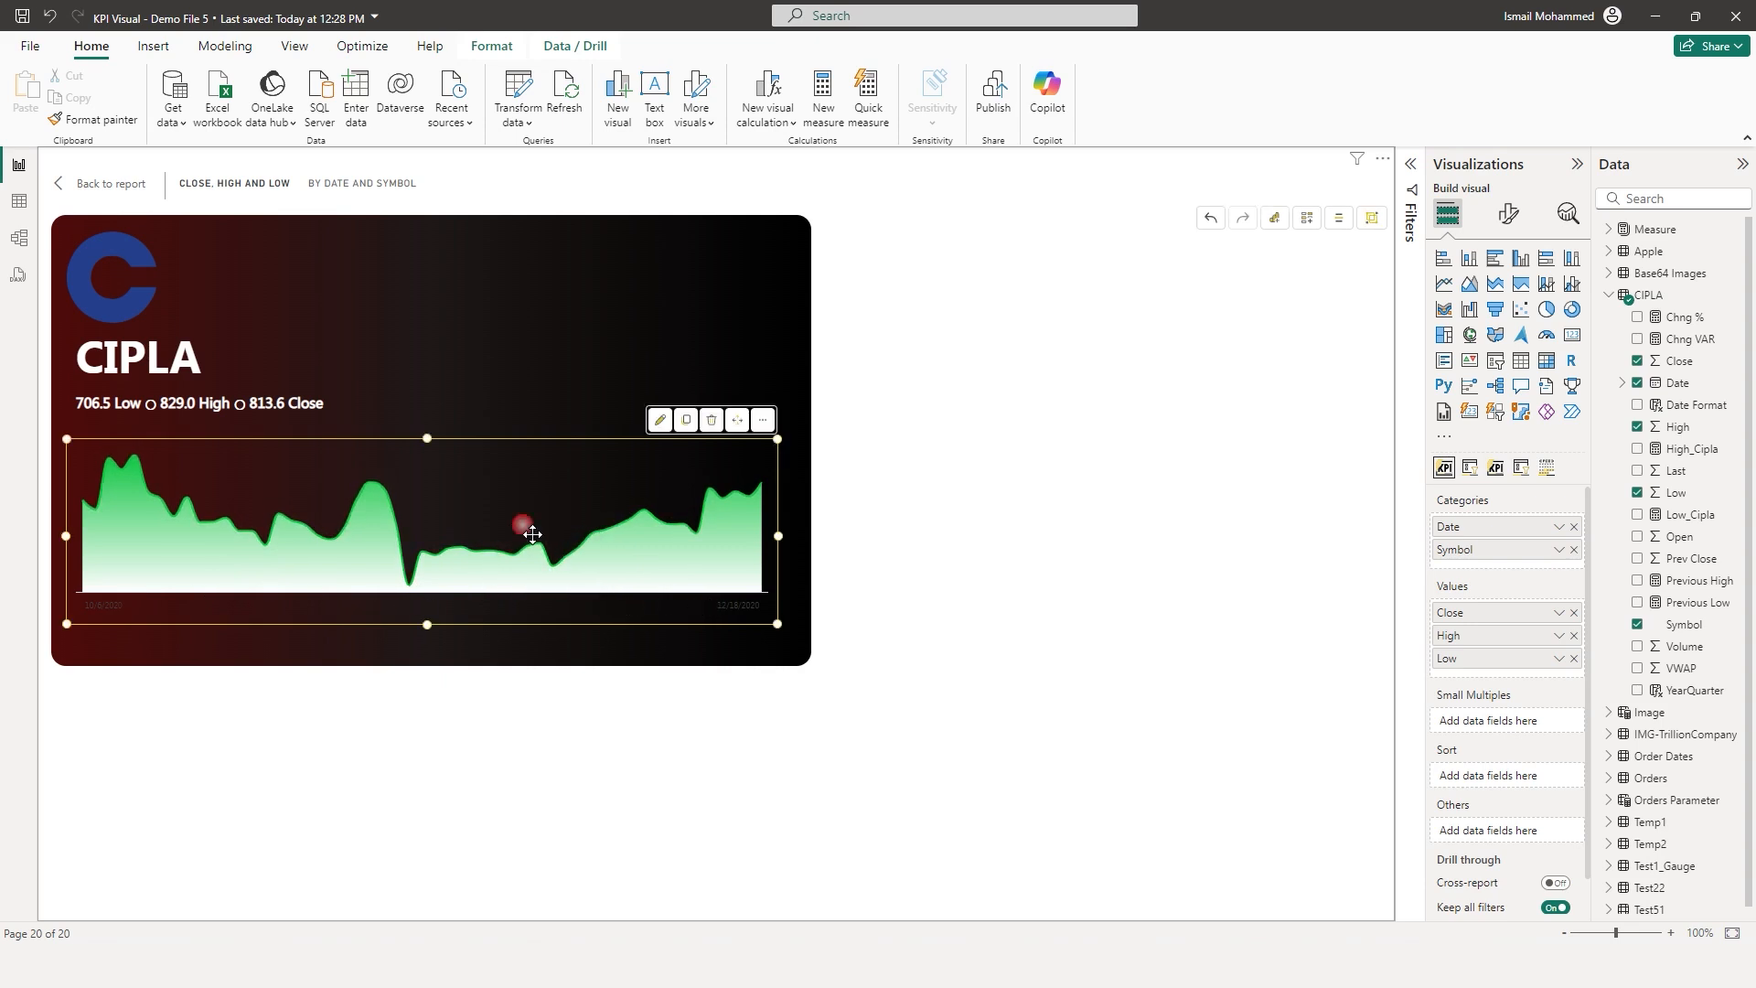
{"action": "left_click", "coordinate": [660, 420]}
{"action": "left_click", "coordinate": [883, 445]}
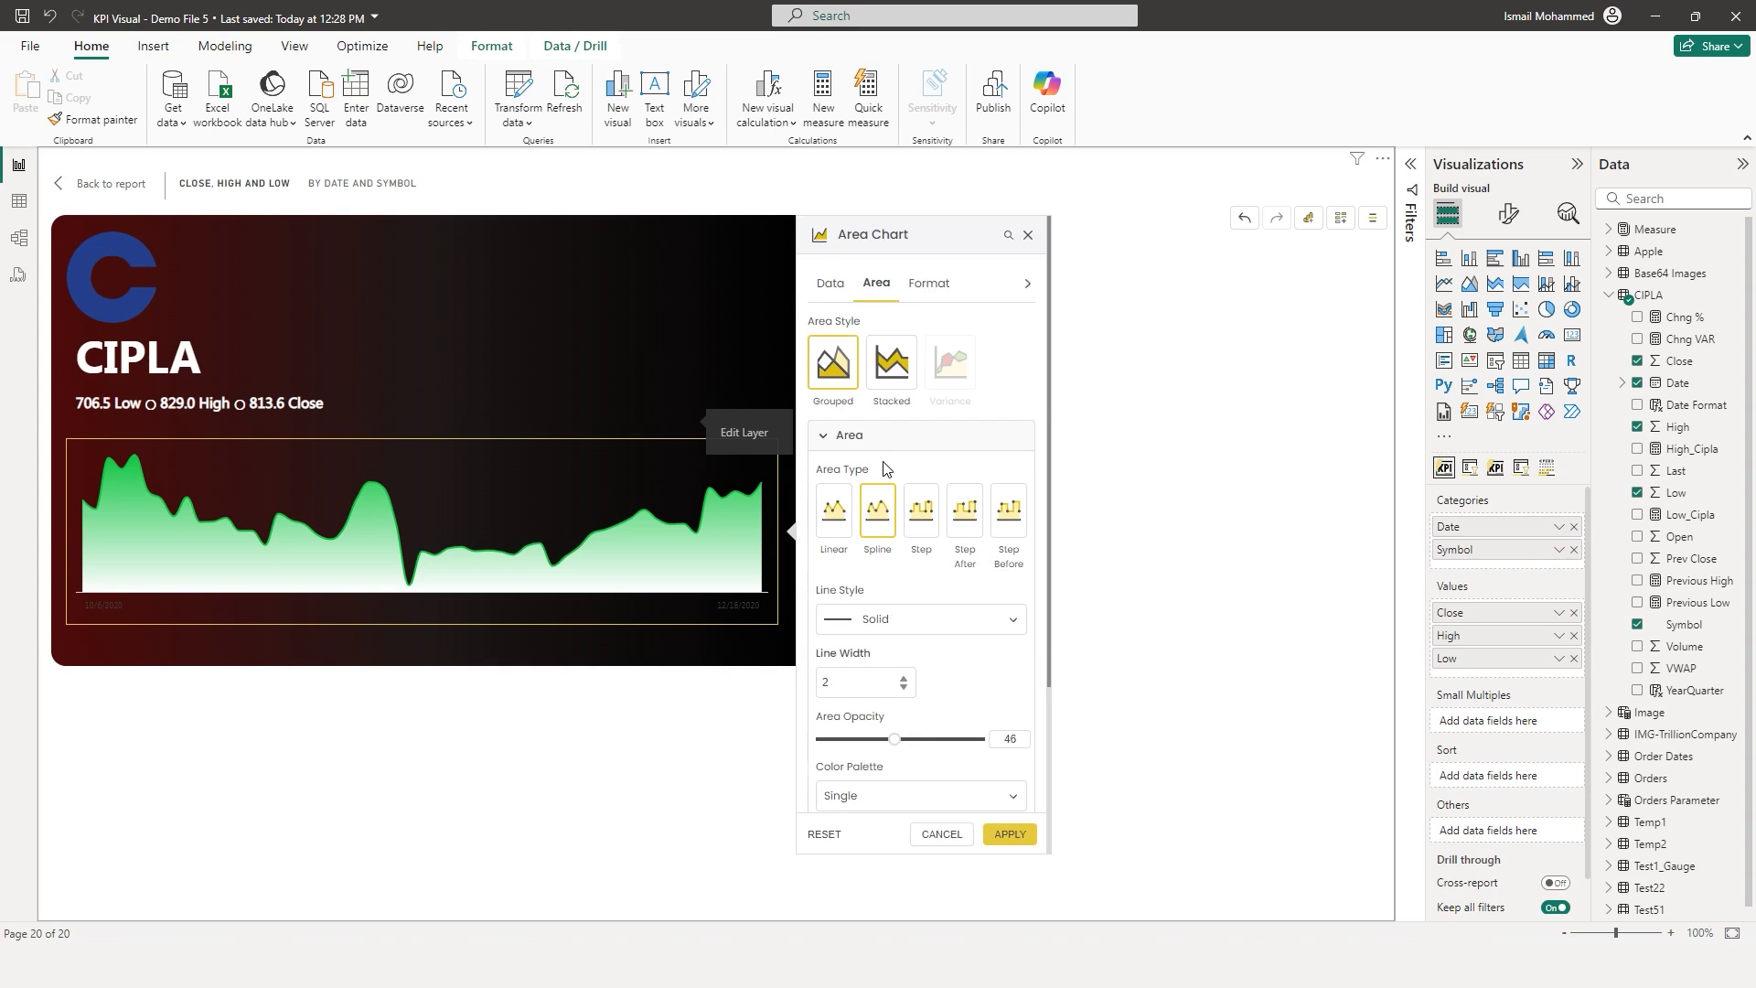
{"action": "left_click_drag", "start_coordinate": [1050, 507], "coordinate": [1048, 699]}
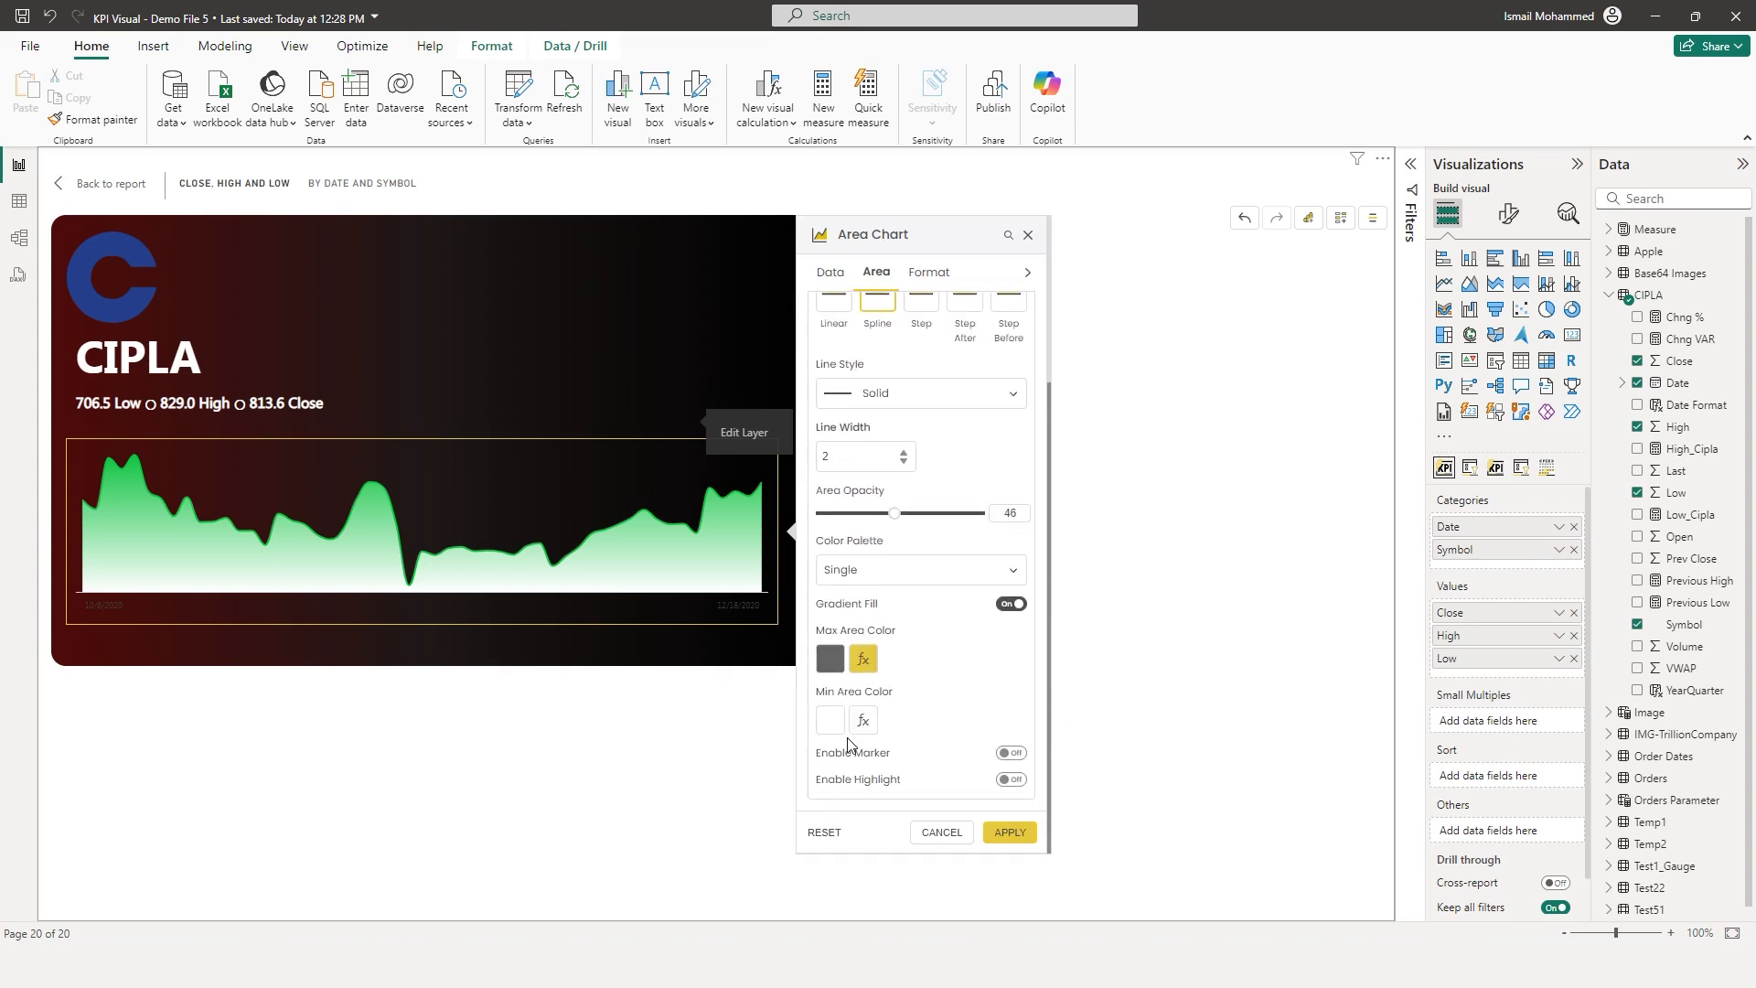
{"action": "left_click", "coordinate": [832, 718]}
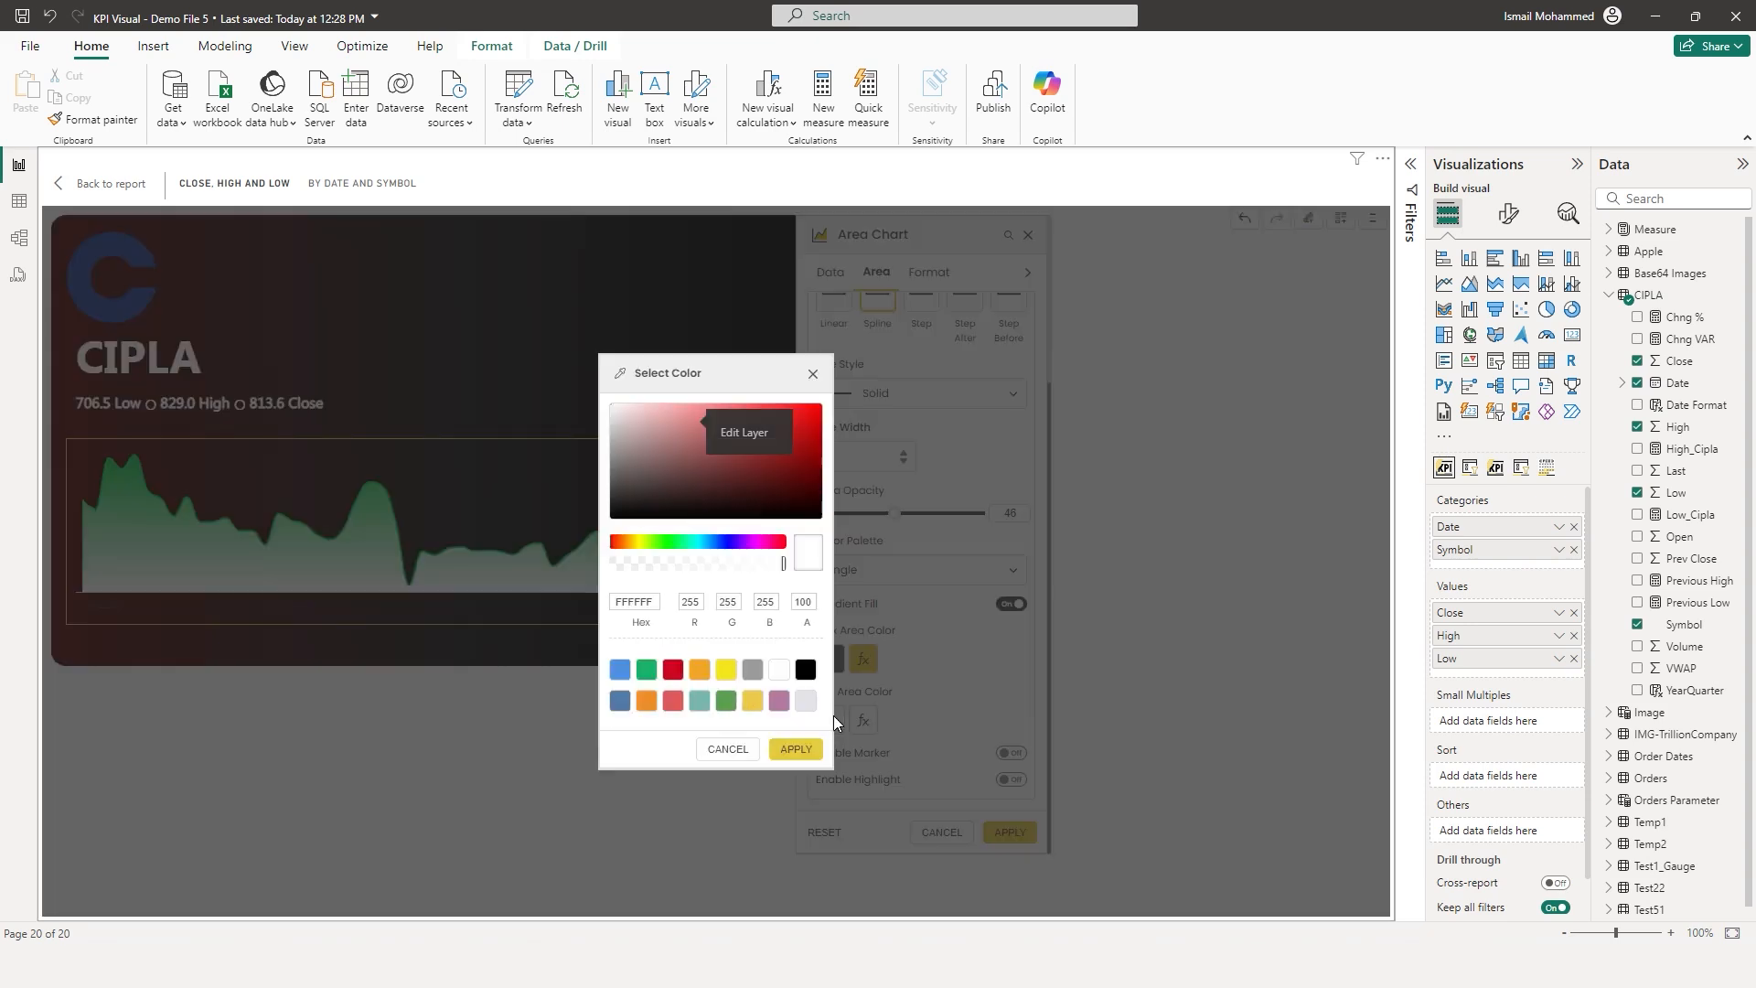
{"action": "left_click", "coordinate": [807, 673]}
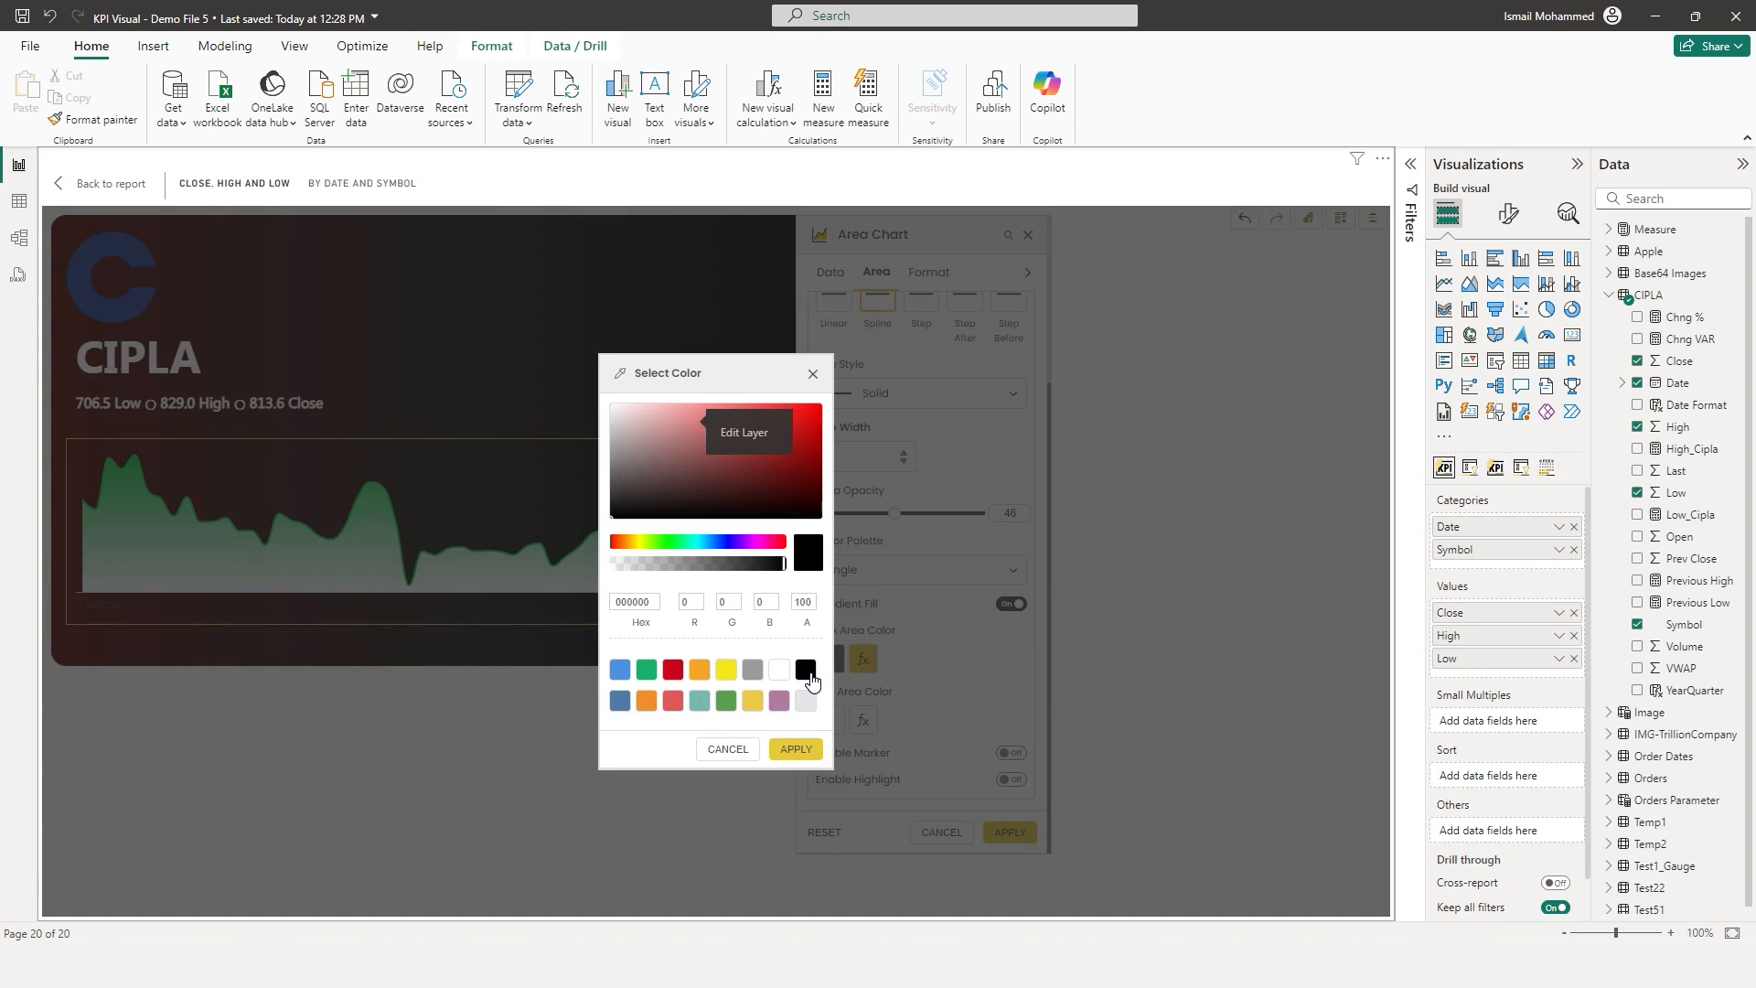
{"action": "left_click", "coordinate": [814, 750]}
{"action": "left_click", "coordinate": [999, 833]}
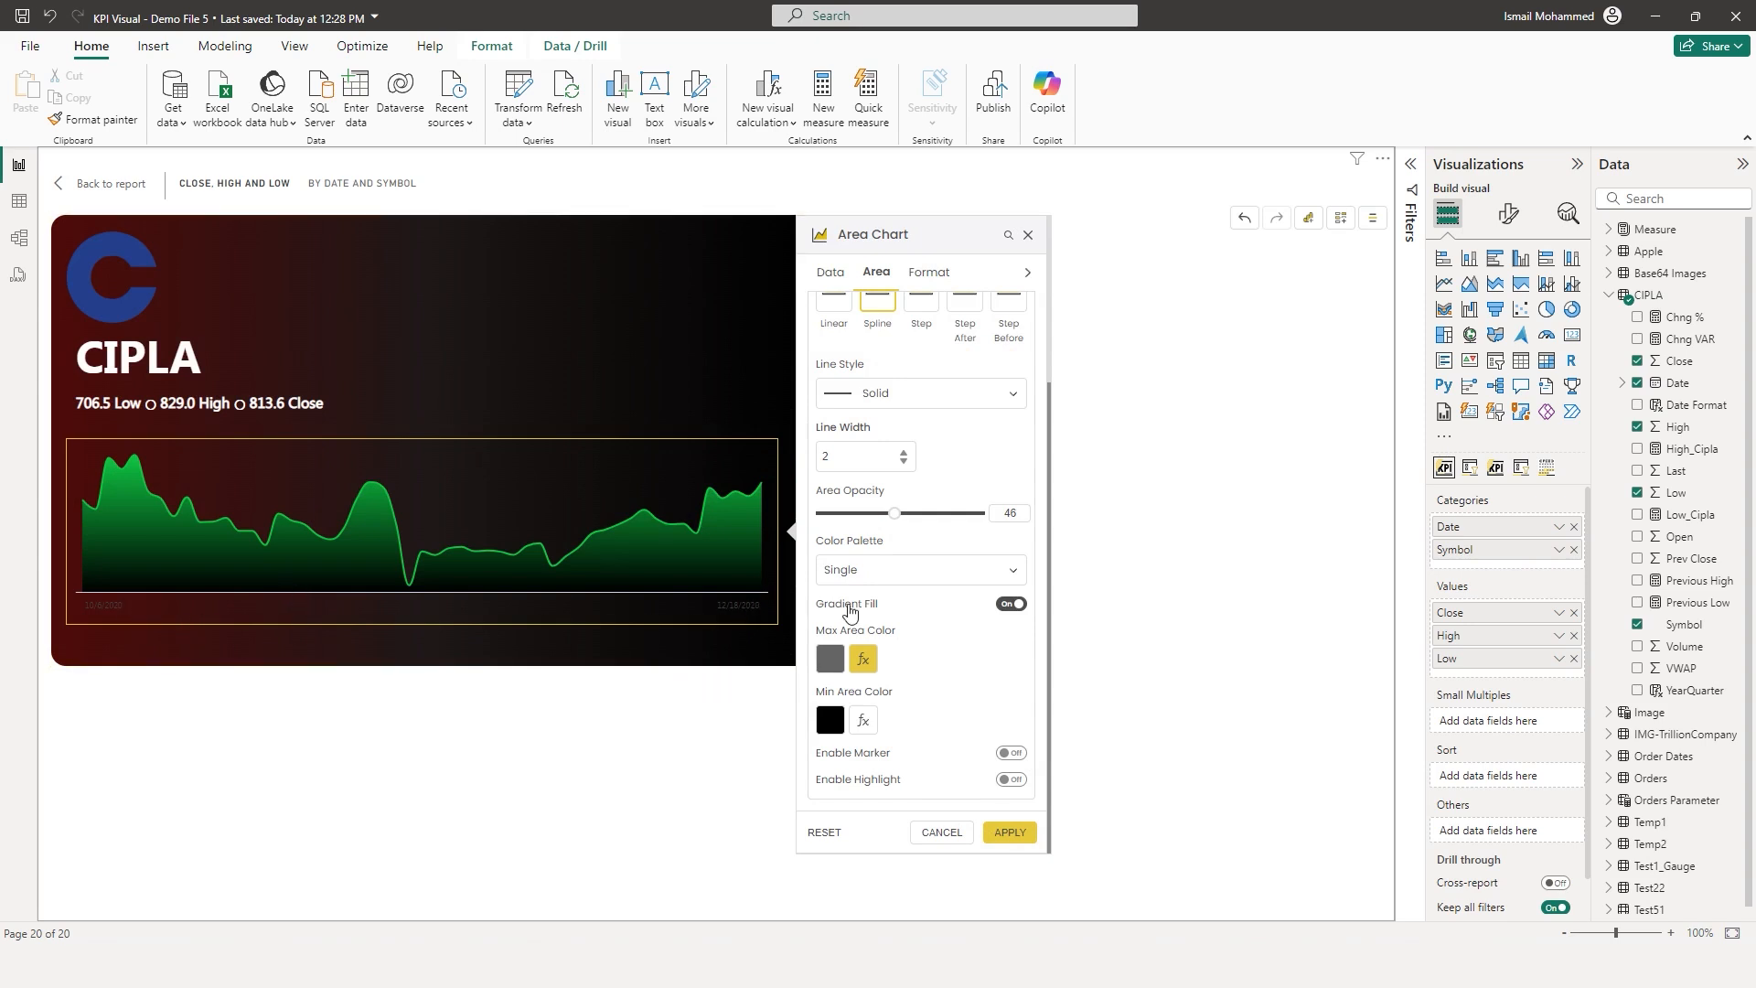
Set the area chart's X-axis label color to white
{"action": "left_click_drag", "start_coordinate": [1048, 678], "coordinate": [1056, 720]}
{"action": "scroll", "coordinate": [1051, 651], "scroll_direction": "up", "scroll_amount": 5}
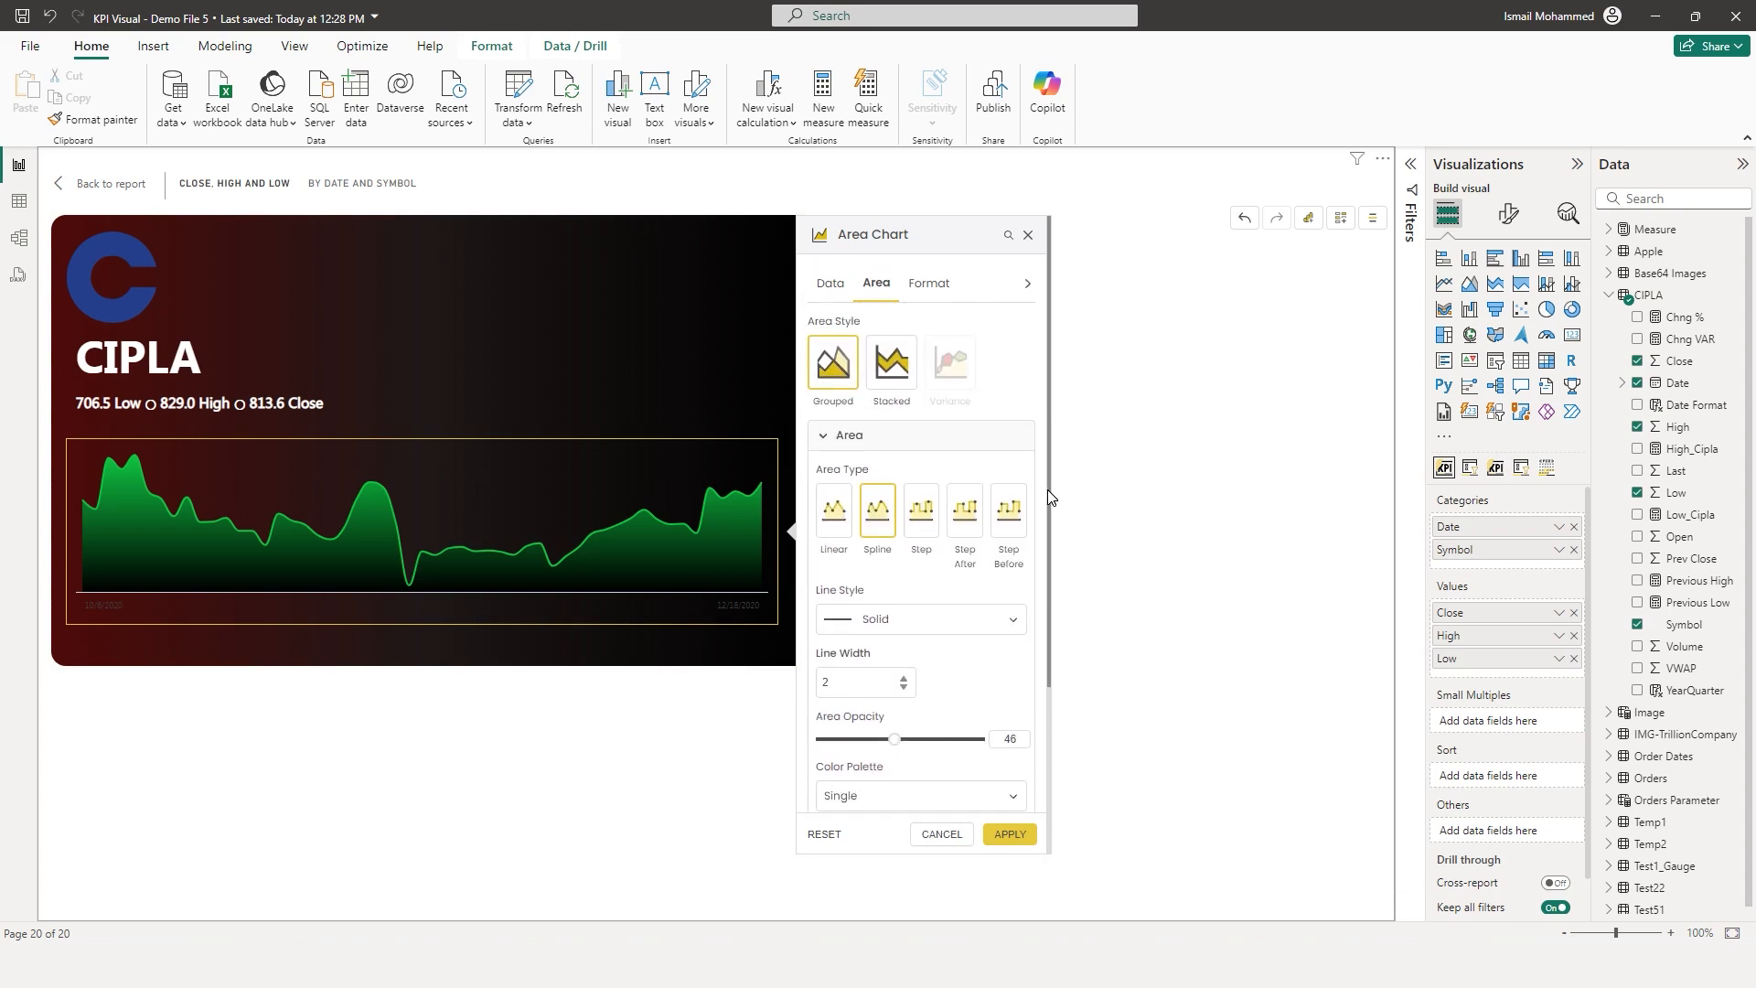
{"action": "left_click", "coordinate": [927, 299]}
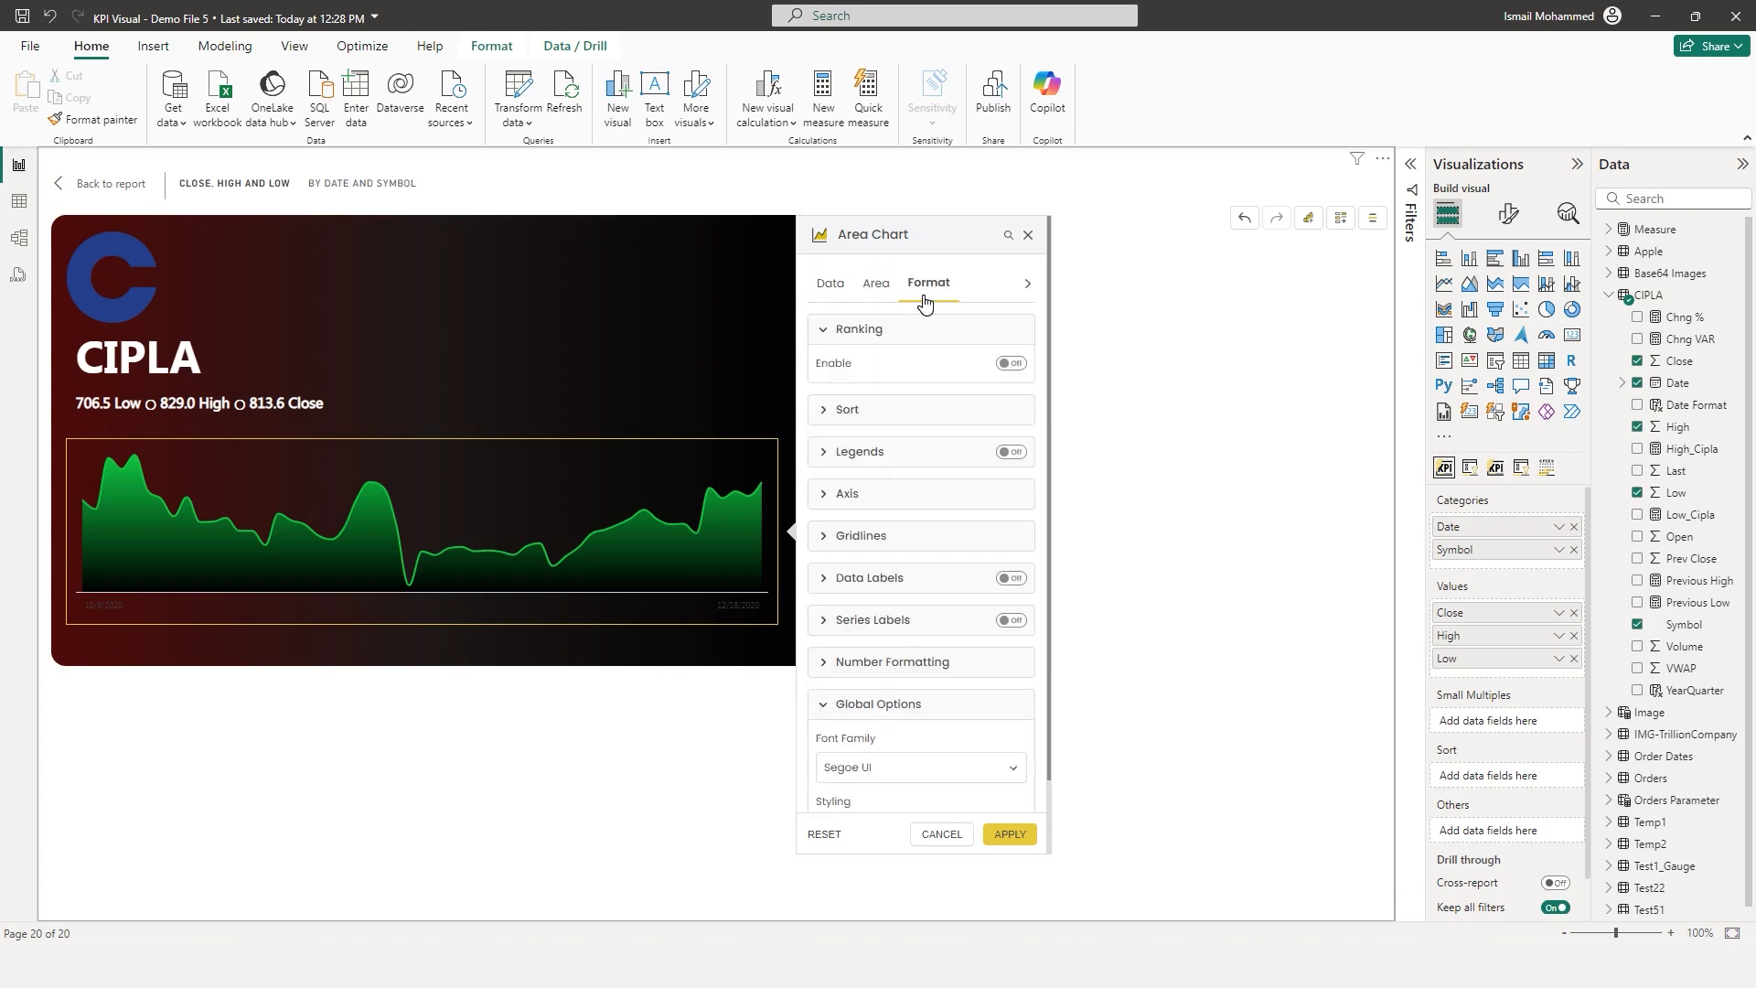
{"action": "left_click", "coordinate": [840, 495]}
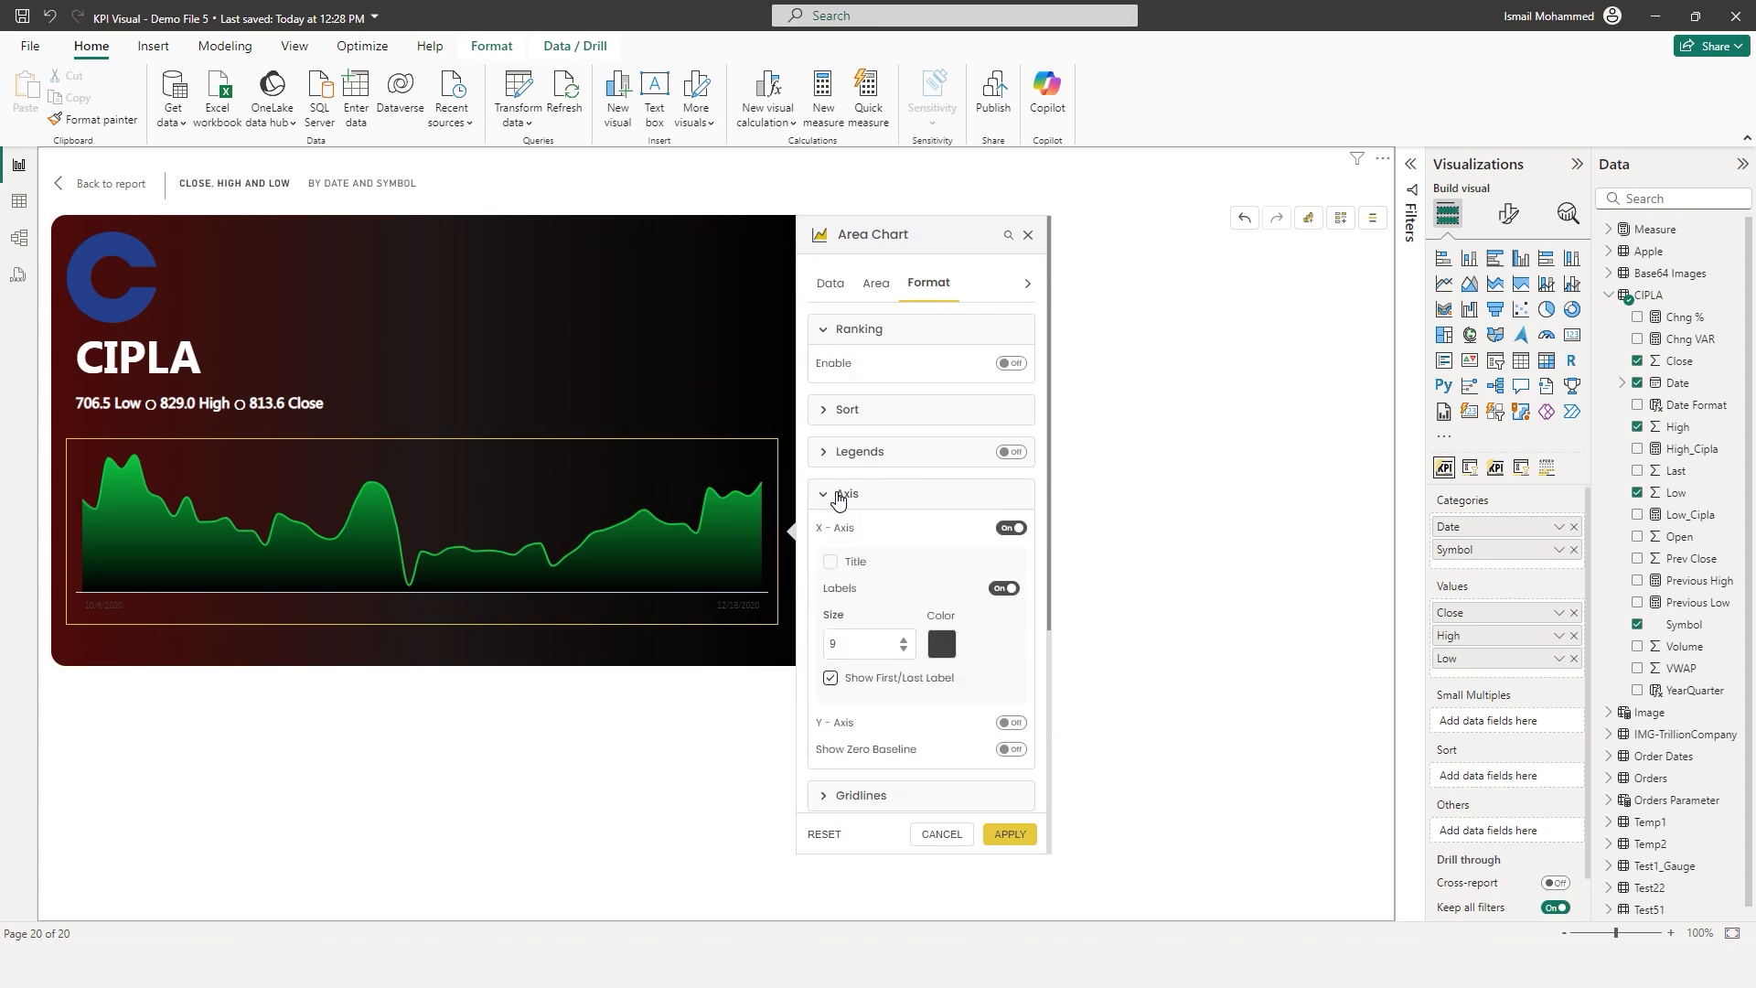
{"action": "left_click", "coordinate": [942, 646]}
{"action": "left_click", "coordinate": [794, 749]}
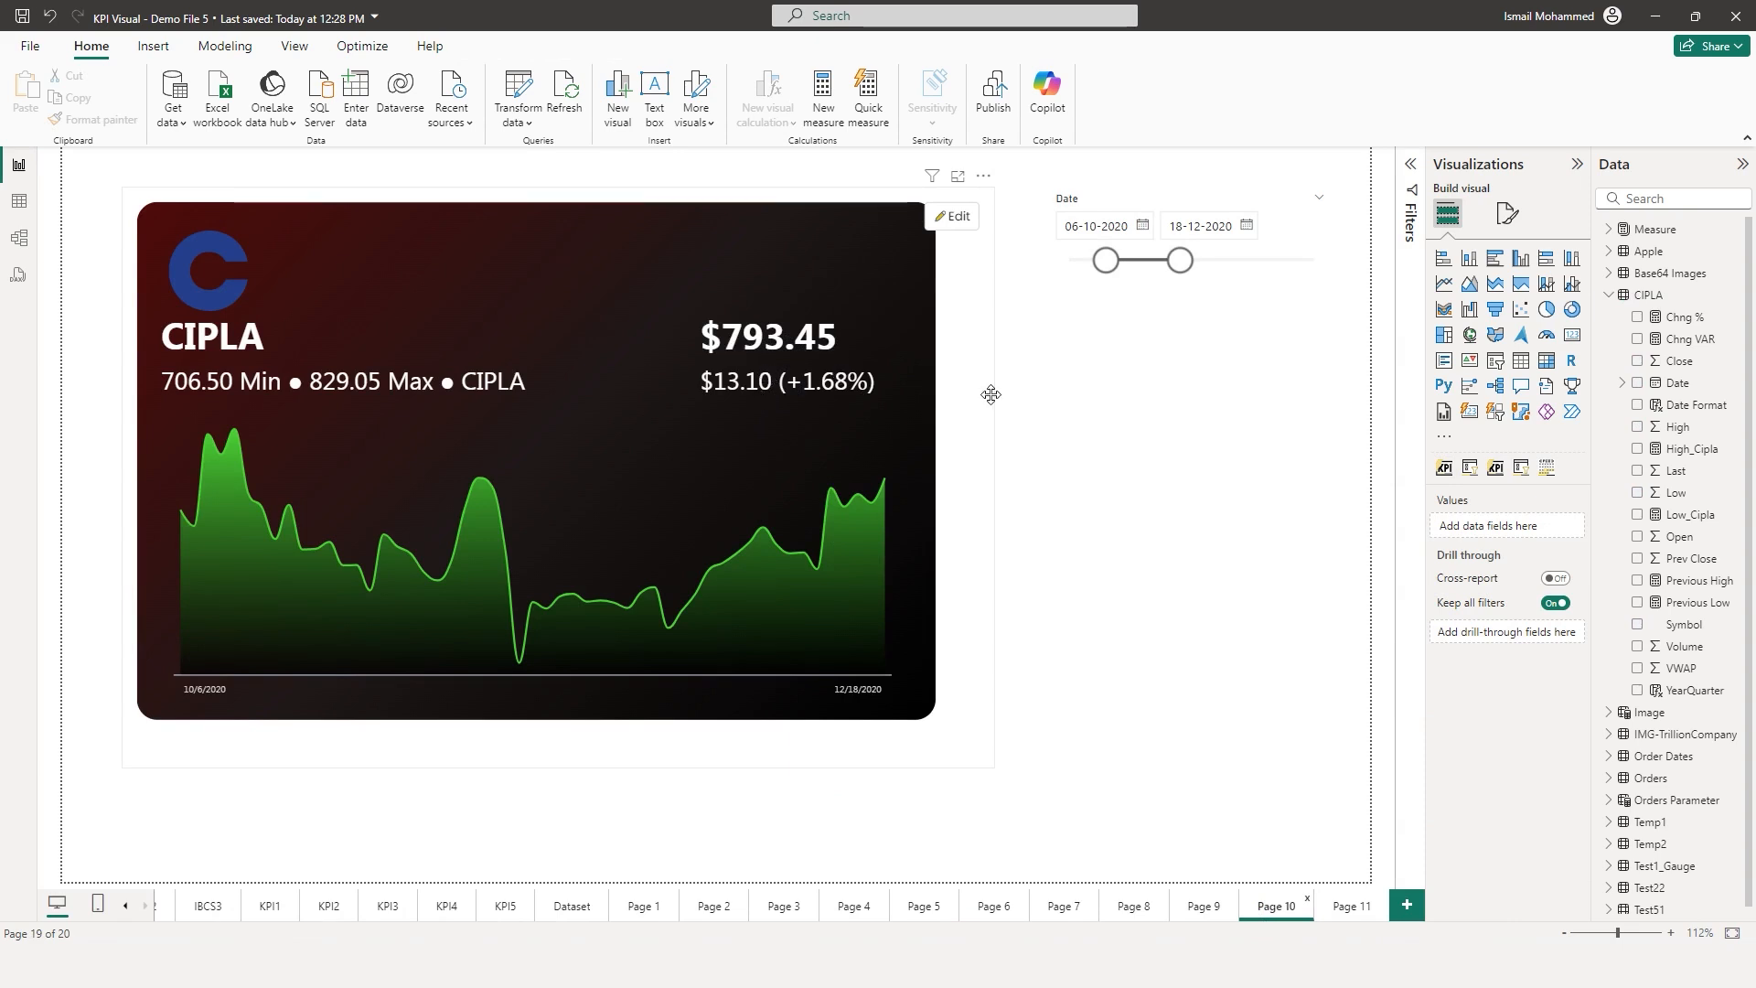
Return to the CIPLA card on Page 11 and add an Advanced Text layer
{"action": "left_click", "coordinate": [1343, 906]}
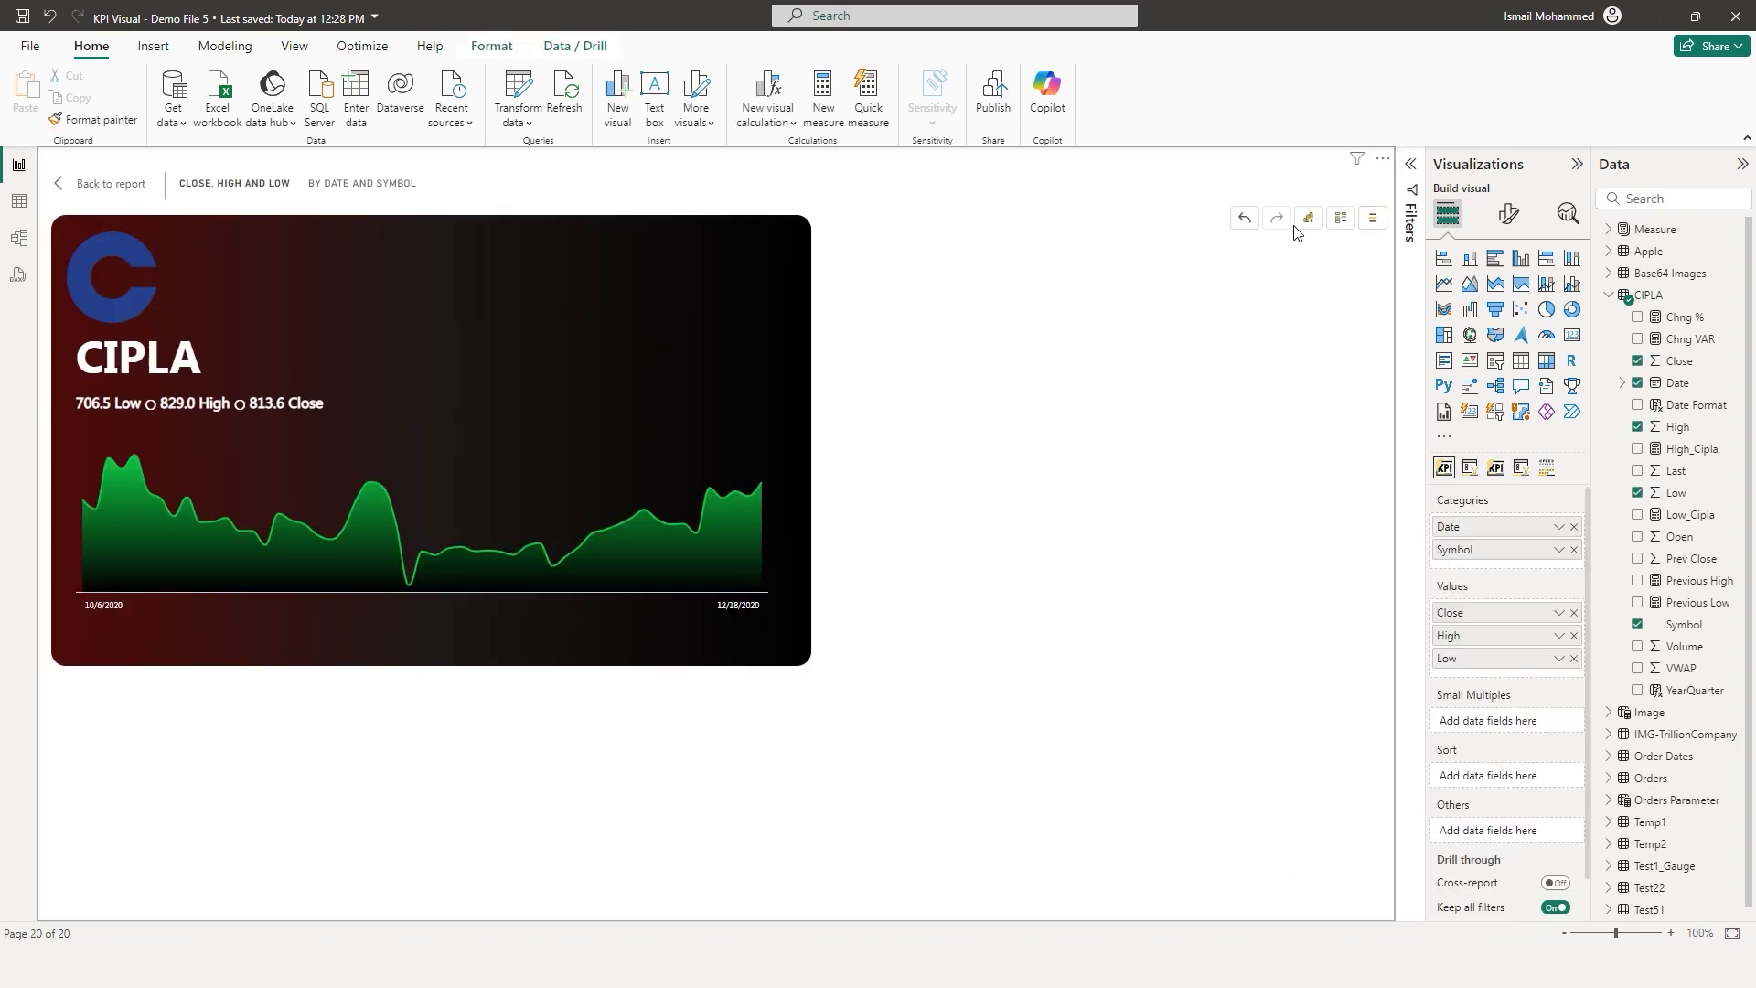
{"action": "left_click", "coordinate": [1308, 218]}
{"action": "left_click", "coordinate": [1143, 279]}
Insert the last value of Close by Date as dynamic text in bold size 28, followed by the word Close
{"action": "left_click", "coordinate": [1170, 414]}
{"action": "left_click", "coordinate": [563, 523]}
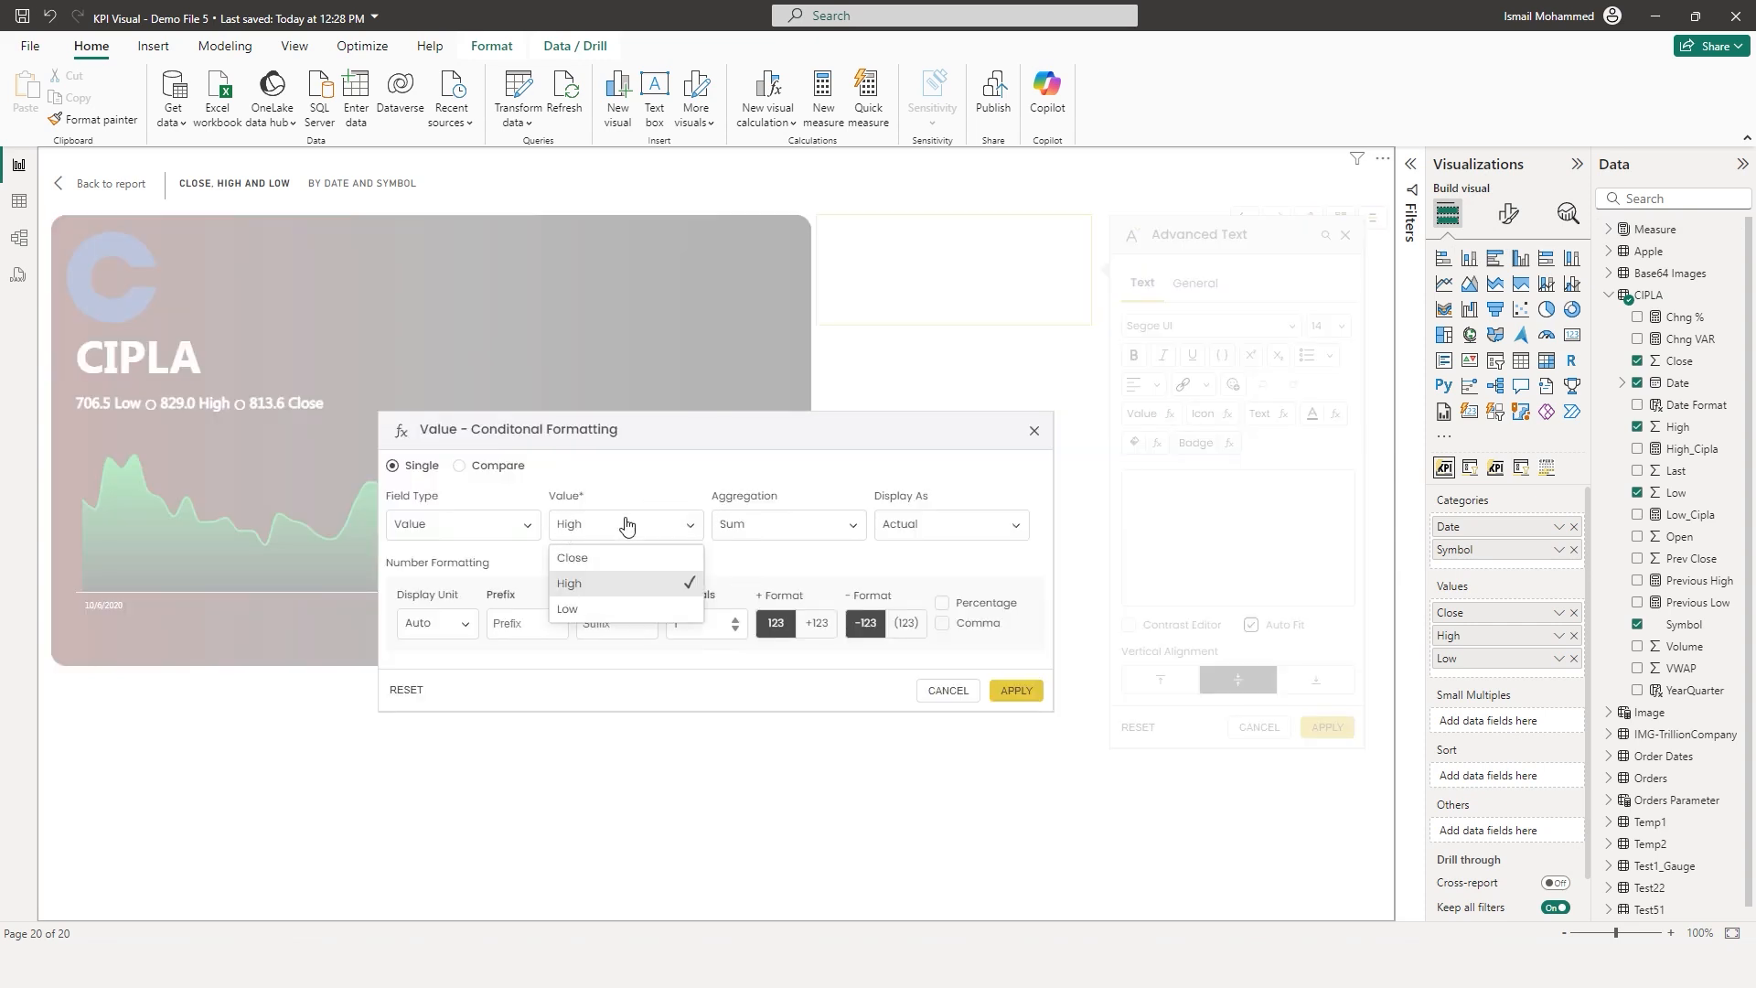
{"action": "left_click", "coordinate": [573, 557]}
{"action": "left_click", "coordinate": [741, 499]}
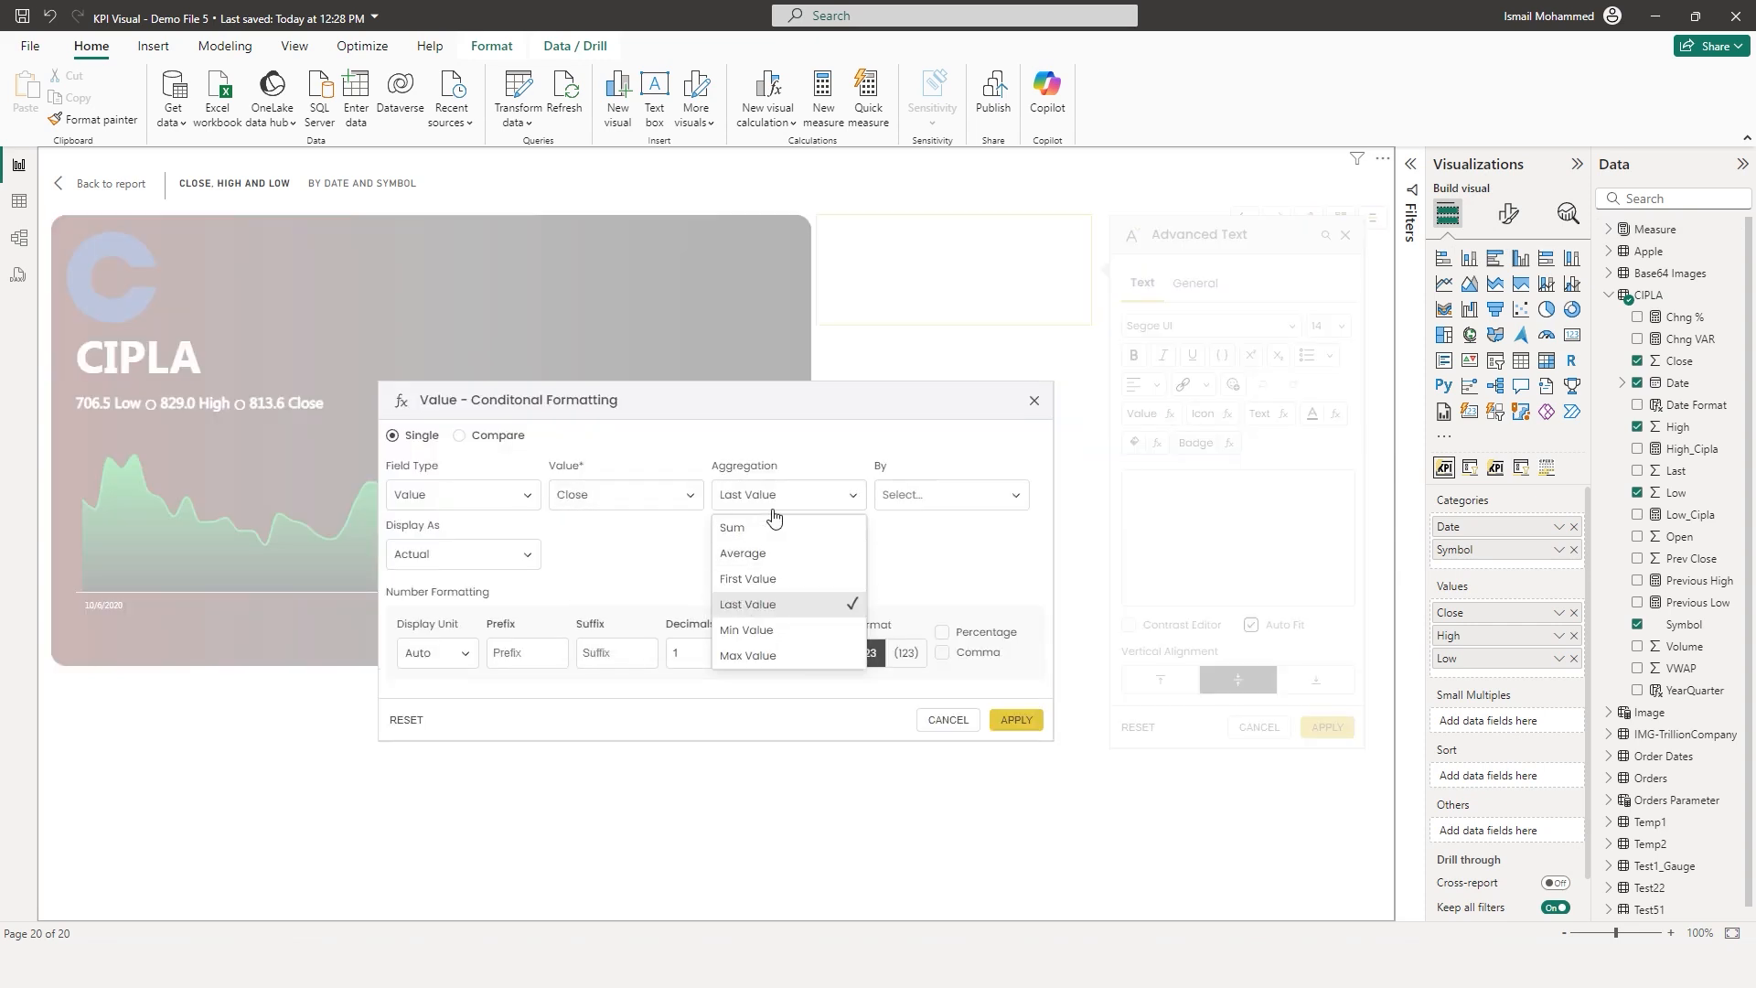
{"action": "left_click", "coordinate": [752, 603]}
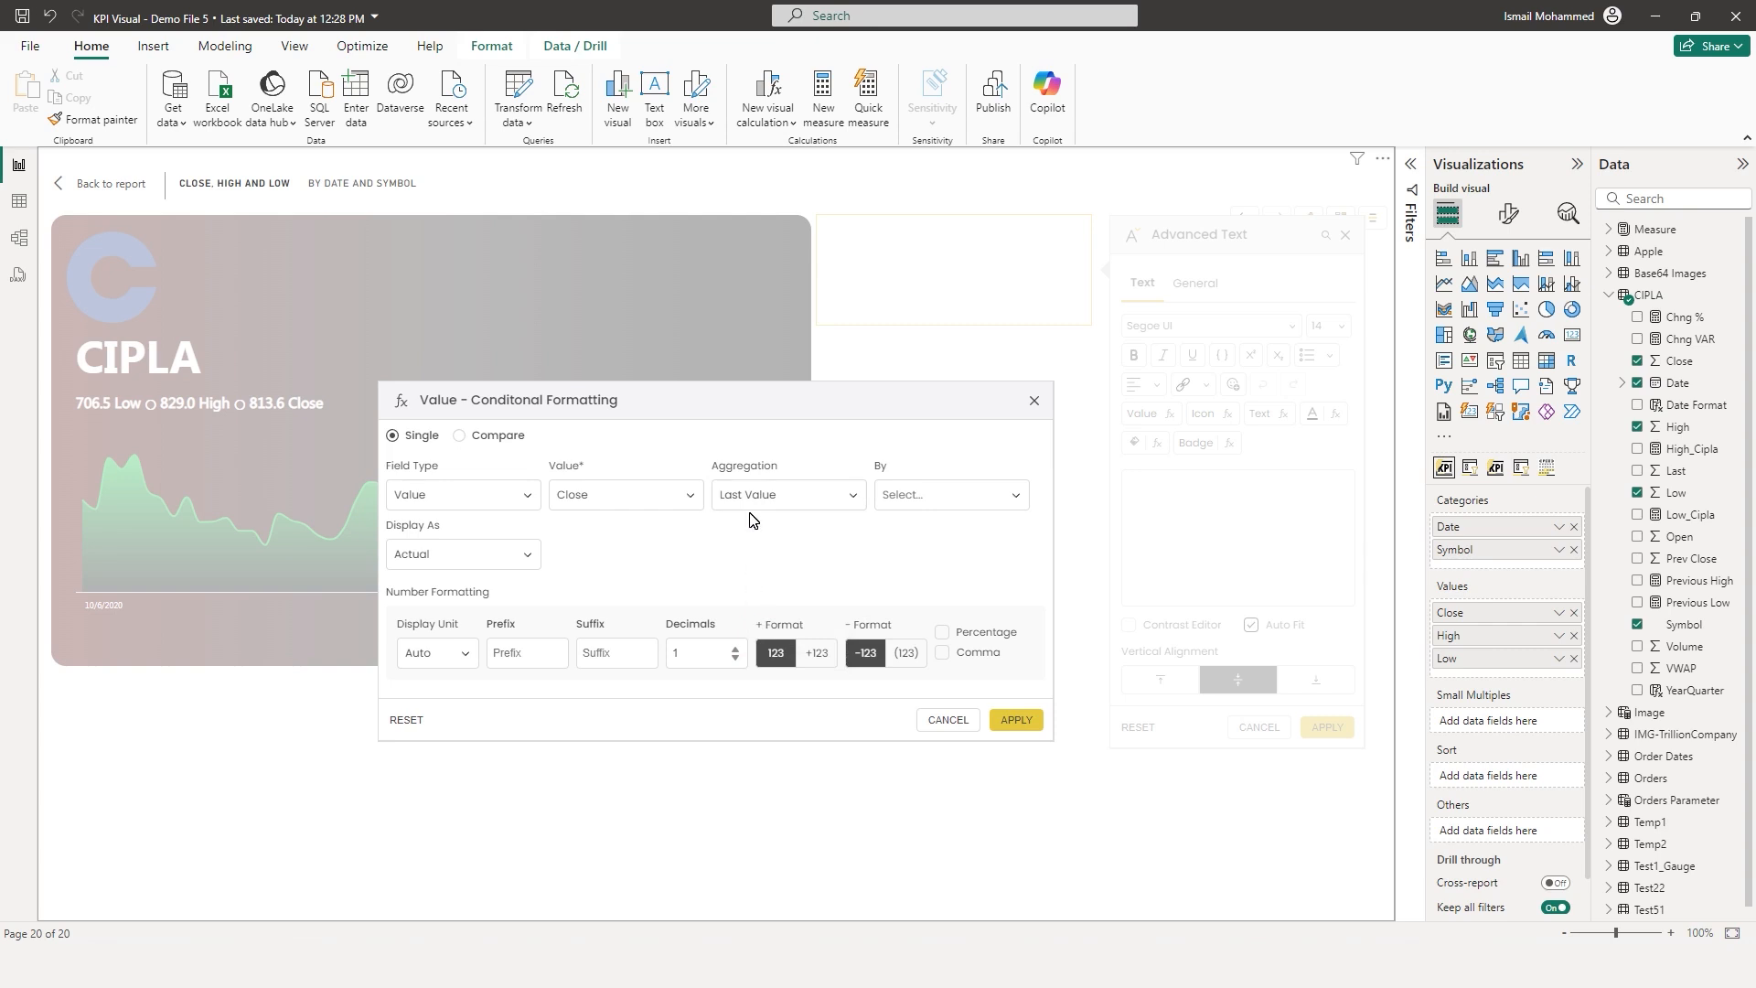
{"action": "left_click", "coordinate": [952, 495]}
{"action": "left_click", "coordinate": [895, 530]}
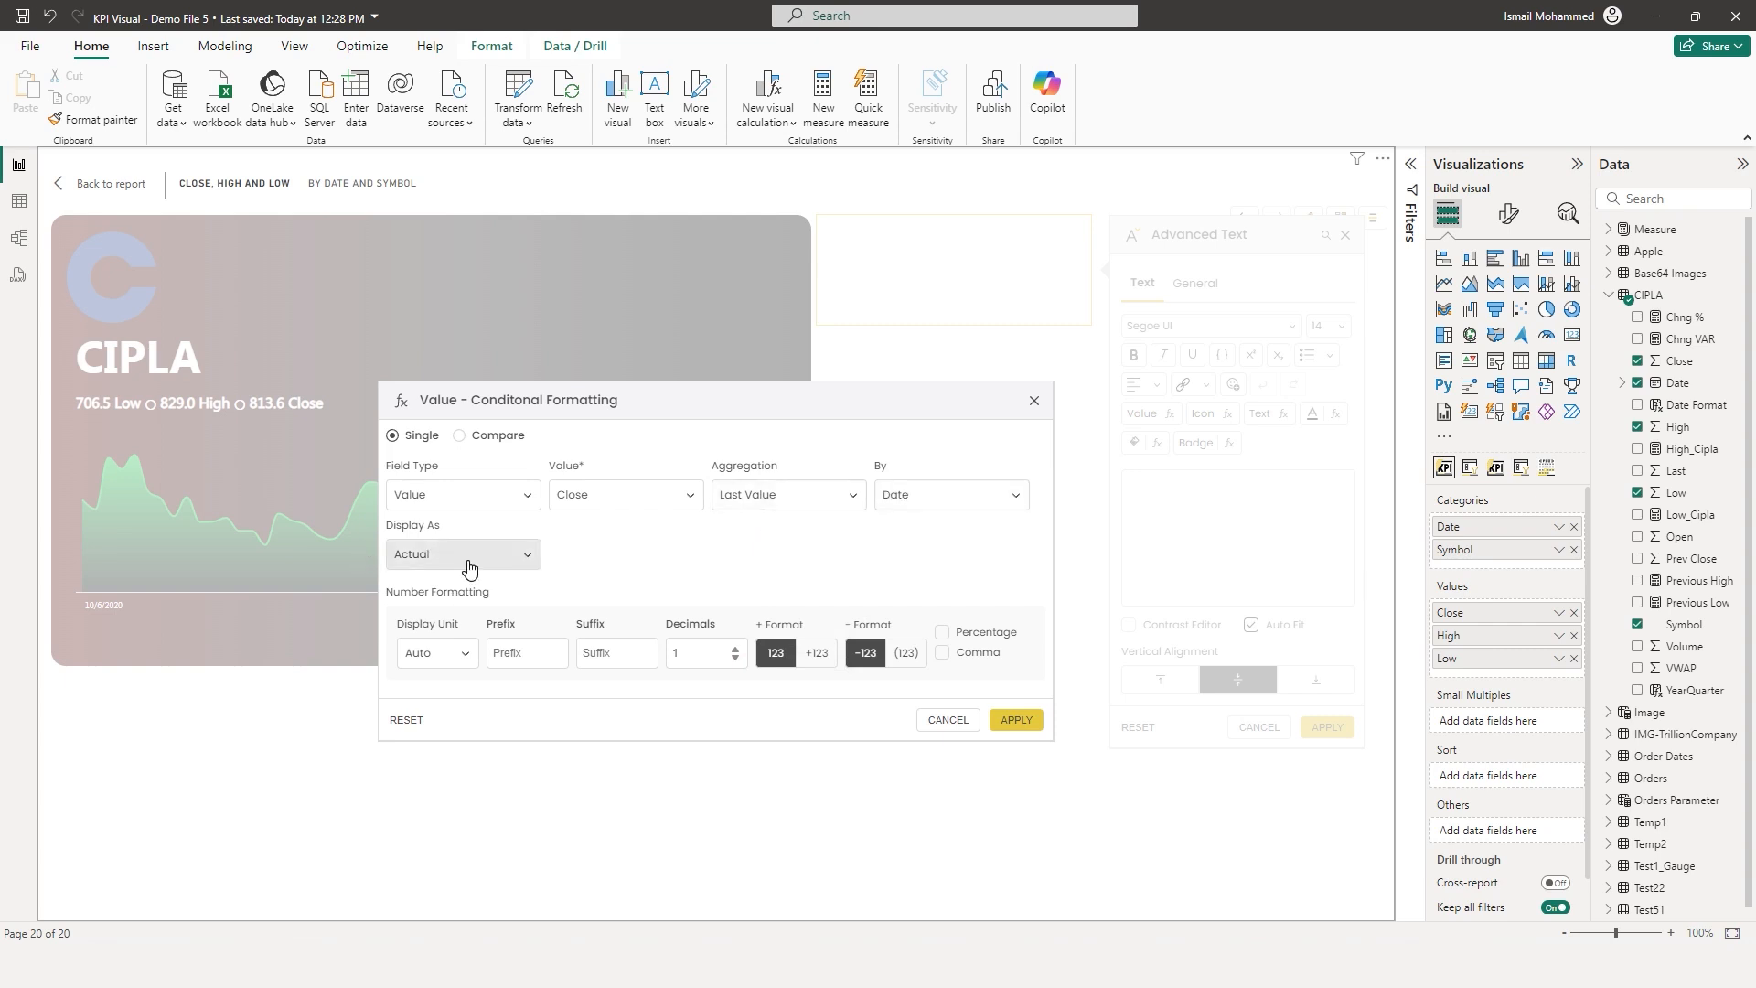
{"action": "left_click", "coordinate": [1013, 726]}
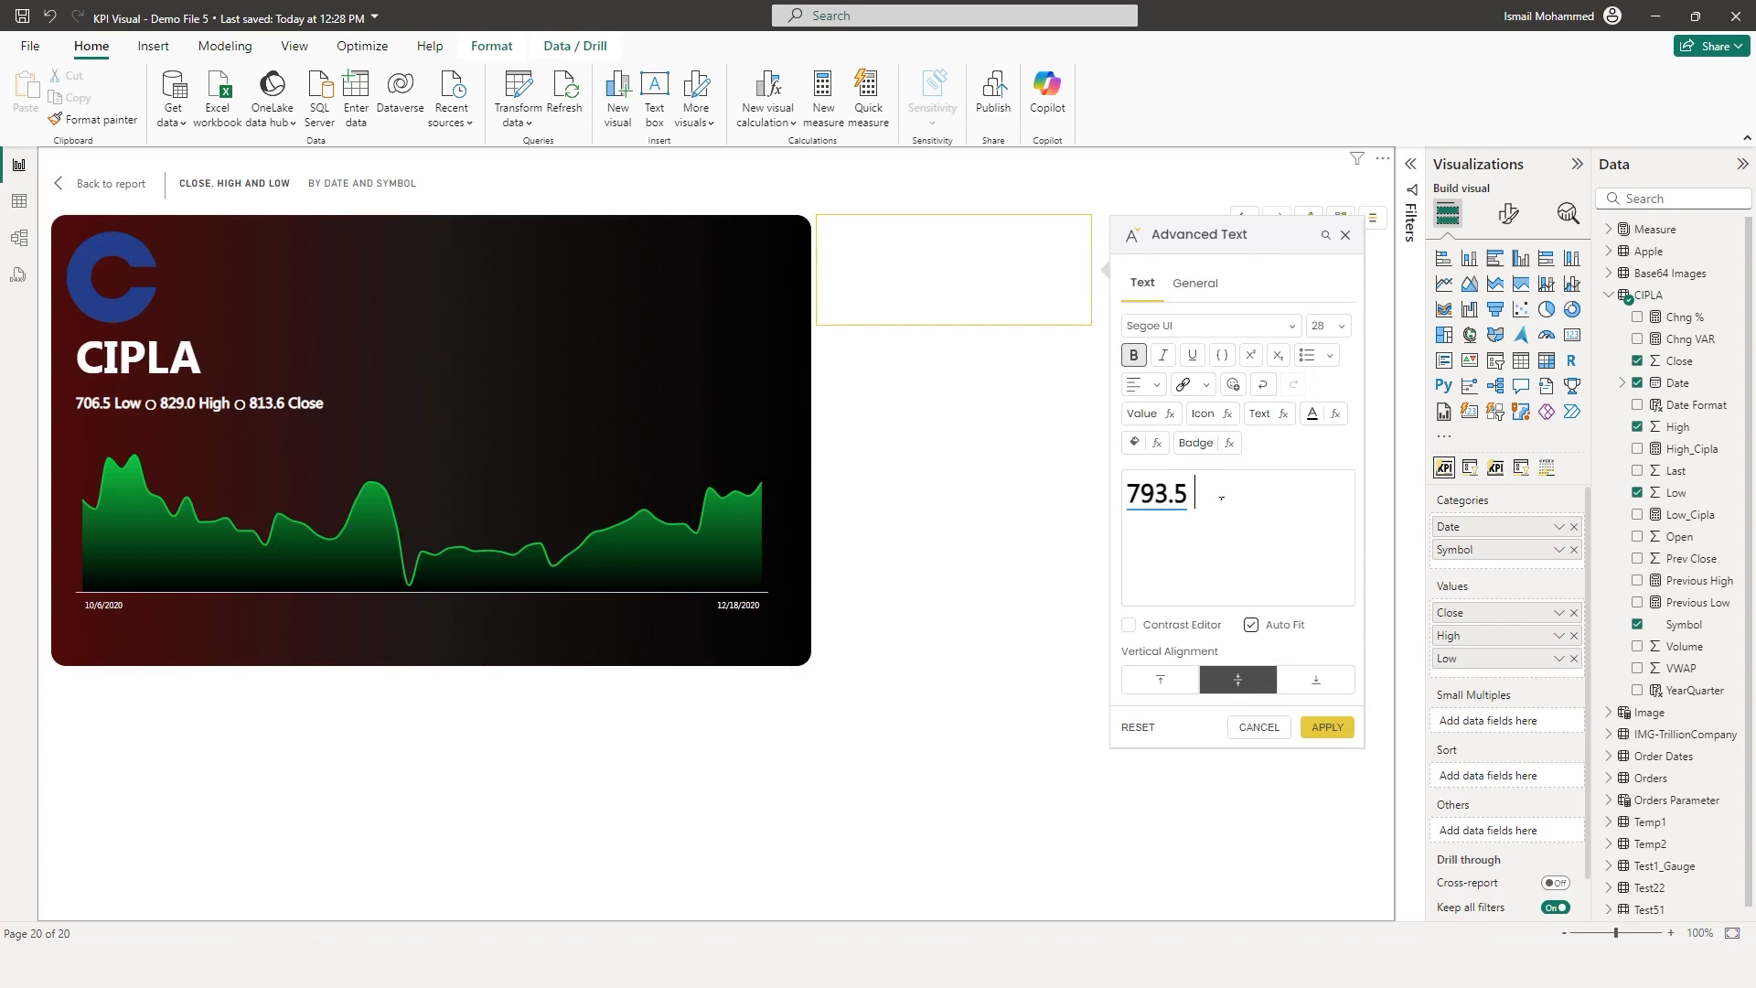
{"action": "type", "text": "Close"}
Insert on a second line a Compare value of the last Close against the first value, by Date, followed by an opening parenthesis
{"action": "left_click", "coordinate": [1147, 418]}
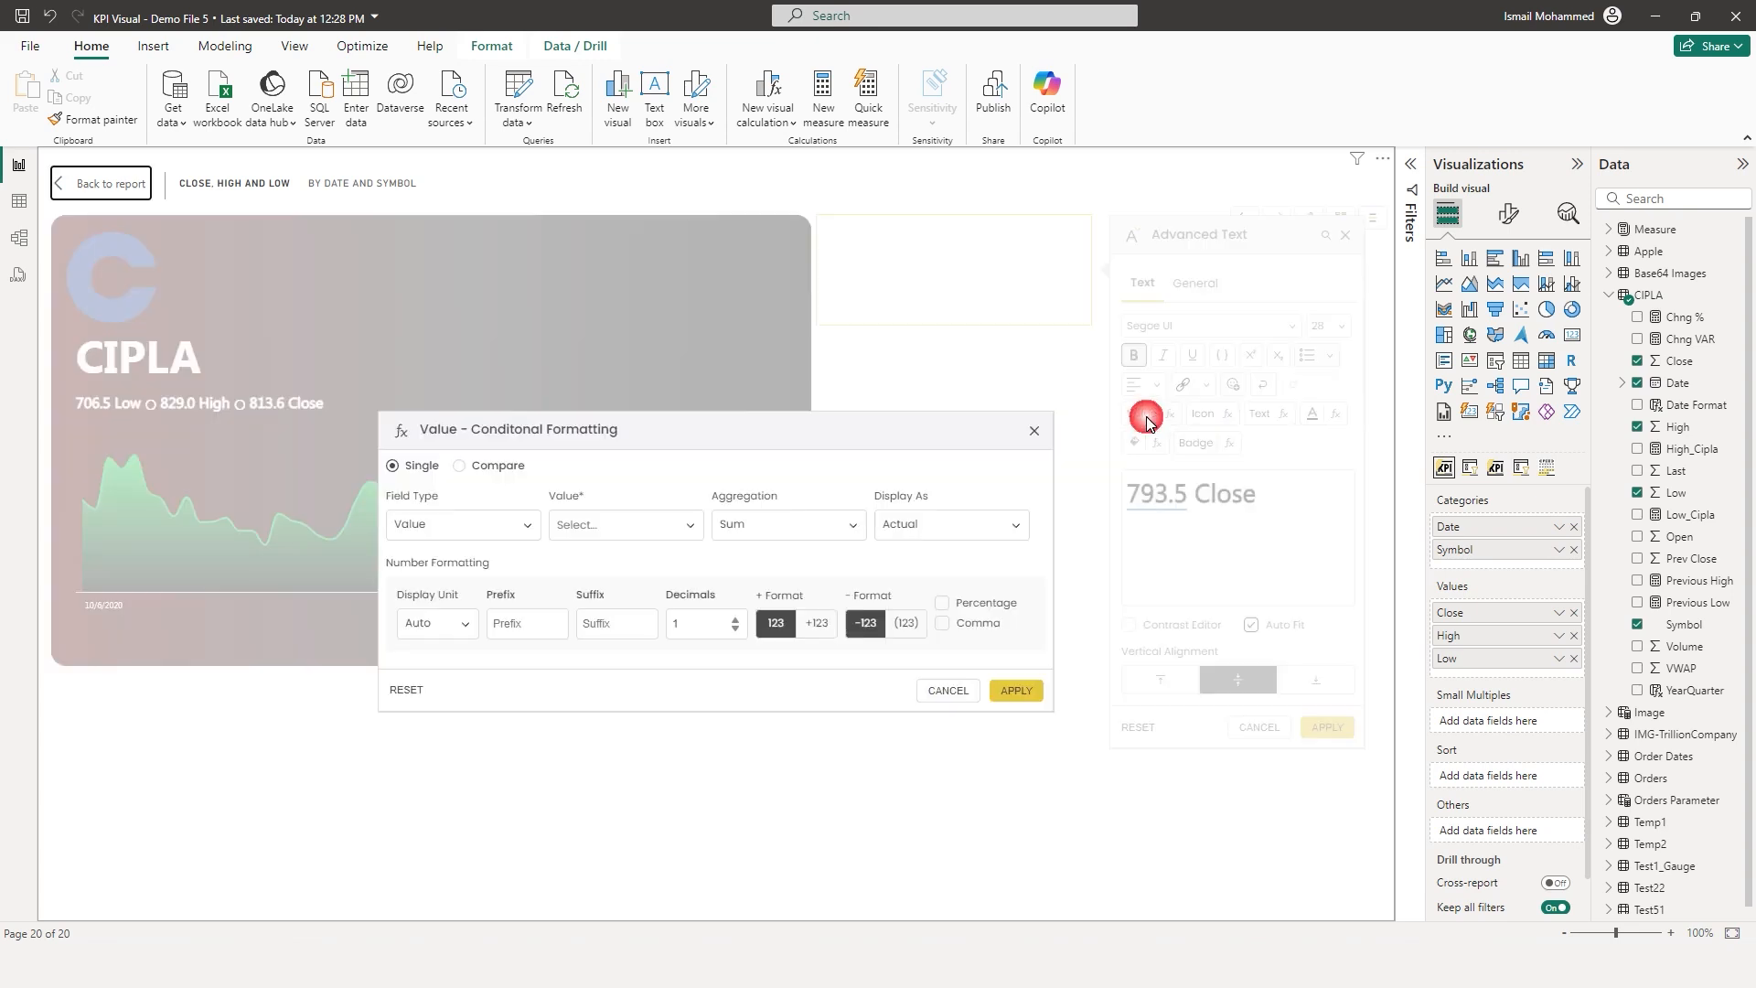
{"action": "left_click", "coordinate": [460, 467]}
{"action": "left_click", "coordinate": [481, 495]}
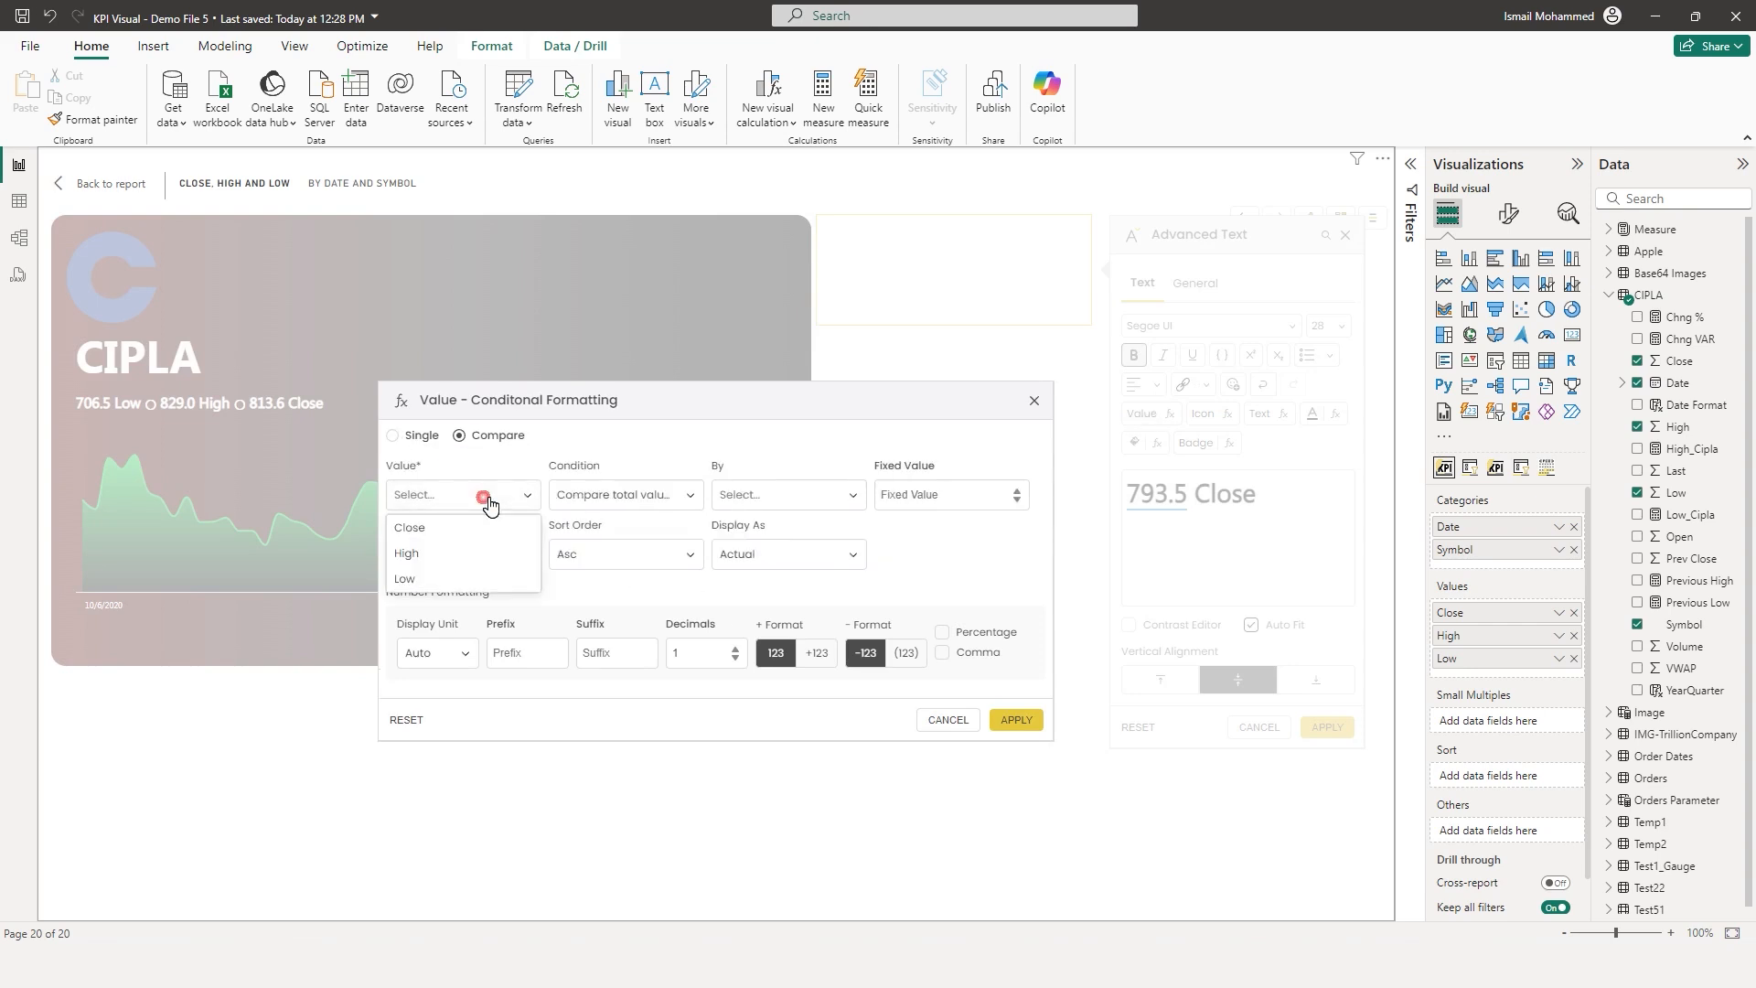
{"action": "left_click", "coordinate": [420, 528]}
{"action": "left_click", "coordinate": [613, 499]}
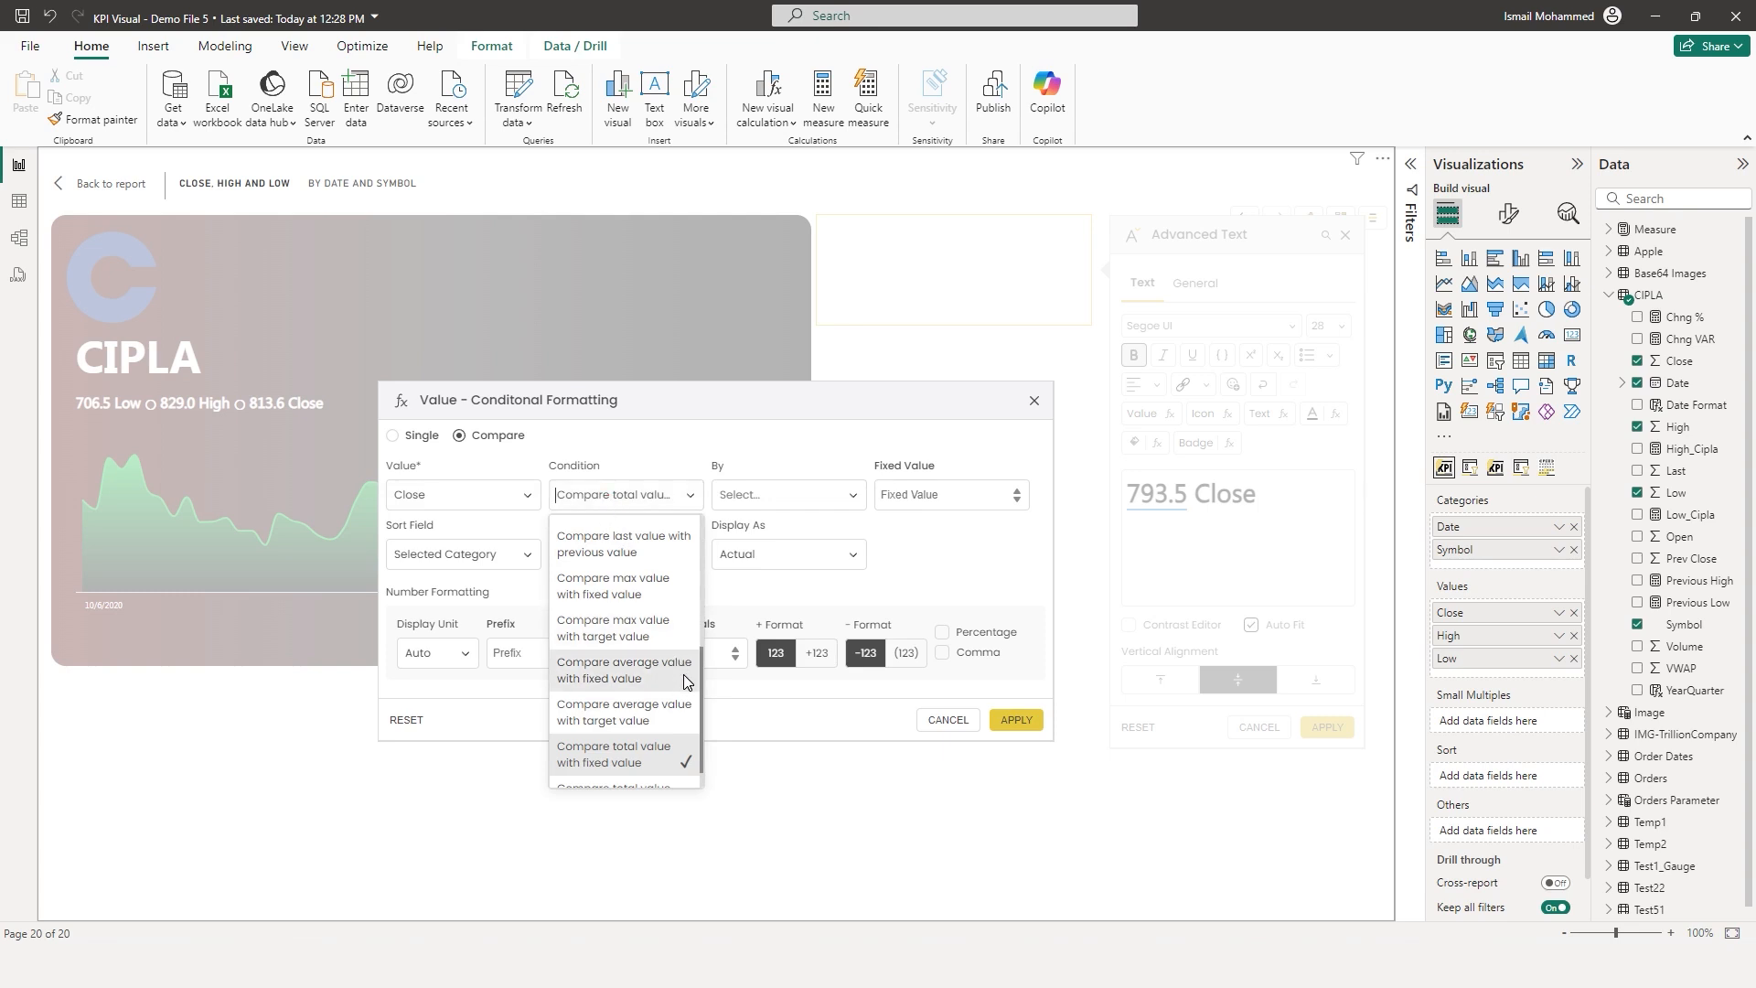
{"action": "left_click_drag", "start_coordinate": [706, 734], "coordinate": [706, 703]}
{"action": "scroll", "coordinate": [706, 703], "scroll_direction": "up", "scroll_amount": 1}
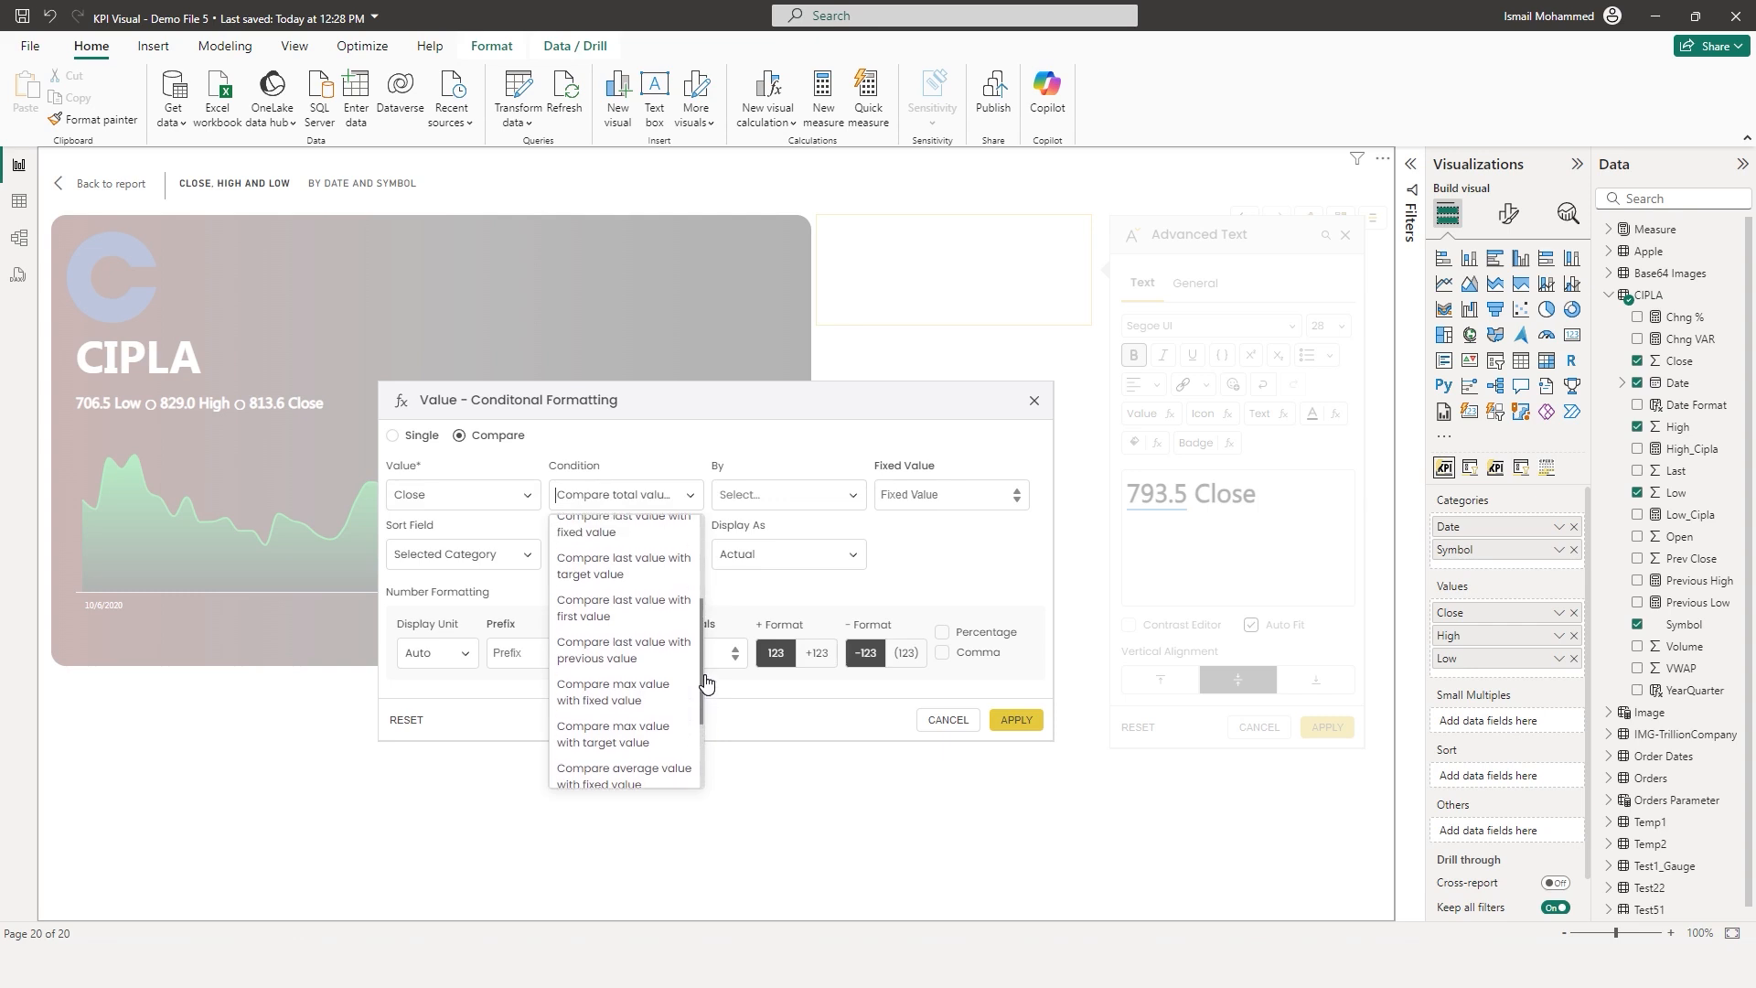
{"action": "left_click", "coordinate": [604, 624]}
{"action": "left_click", "coordinate": [778, 499]}
{"action": "left_click", "coordinate": [769, 526]}
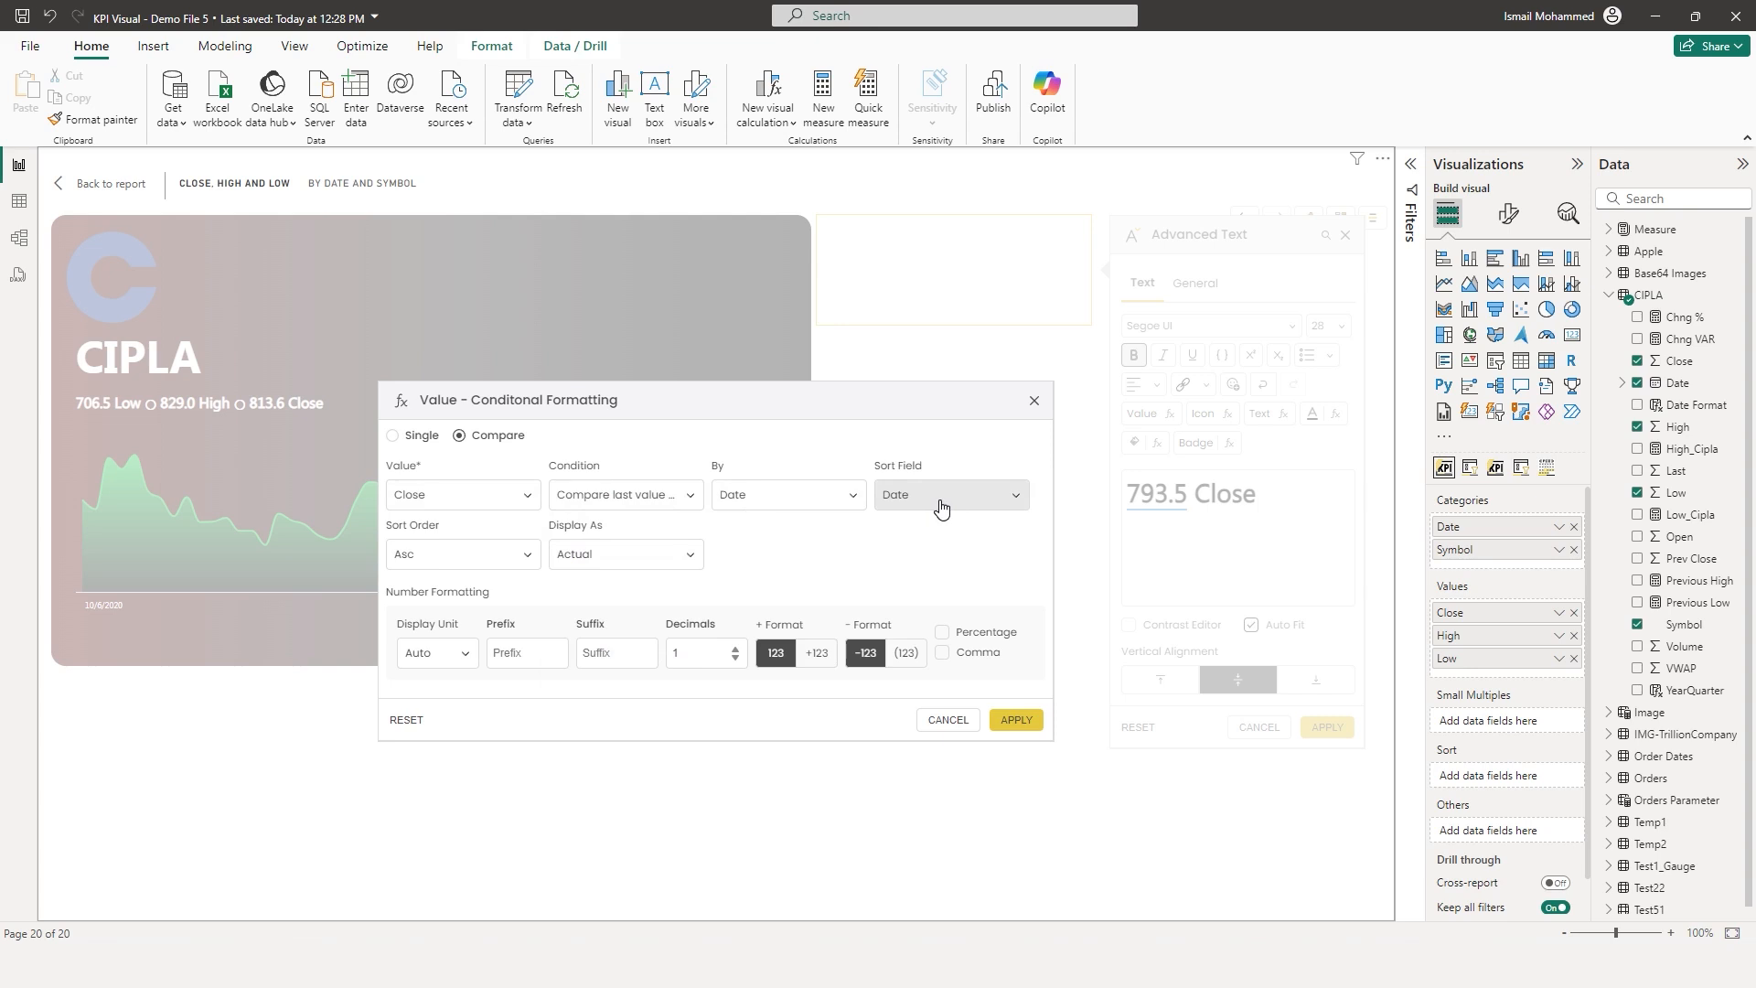
{"action": "left_click", "coordinate": [1026, 722]}
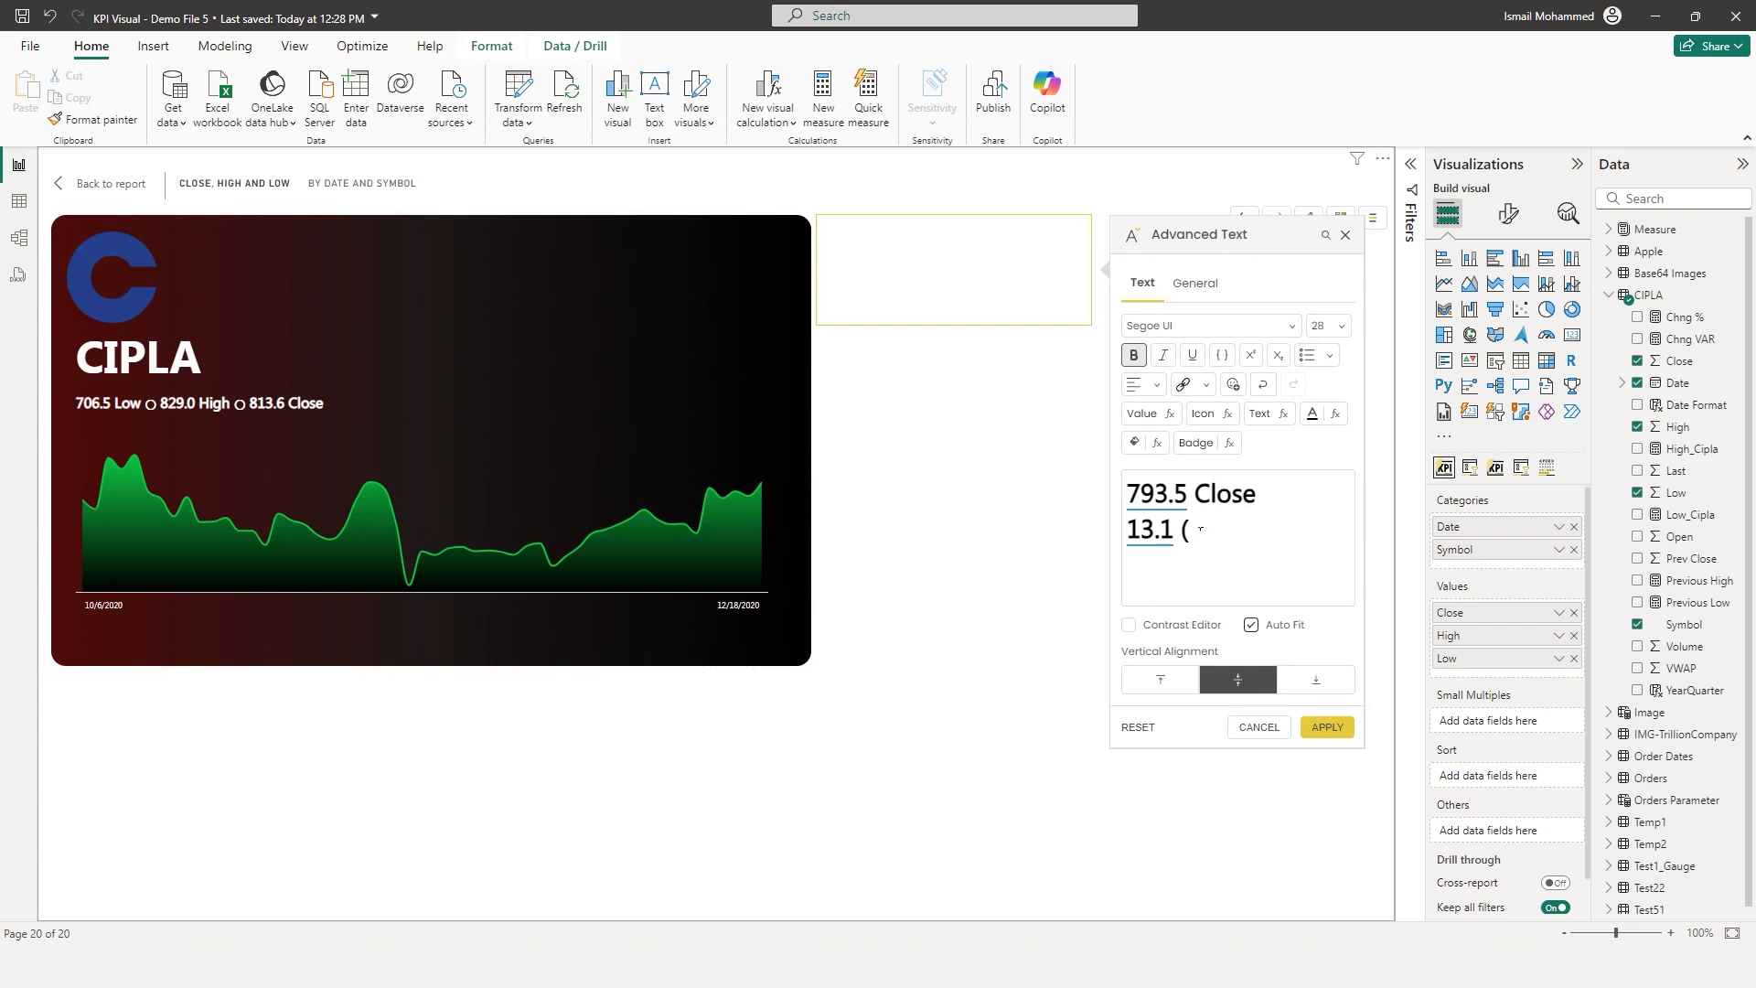
Set up a Compare value for the parentheses that compares the last value of Close with the first value, by Date
{"action": "left_click", "coordinate": [1146, 415]}
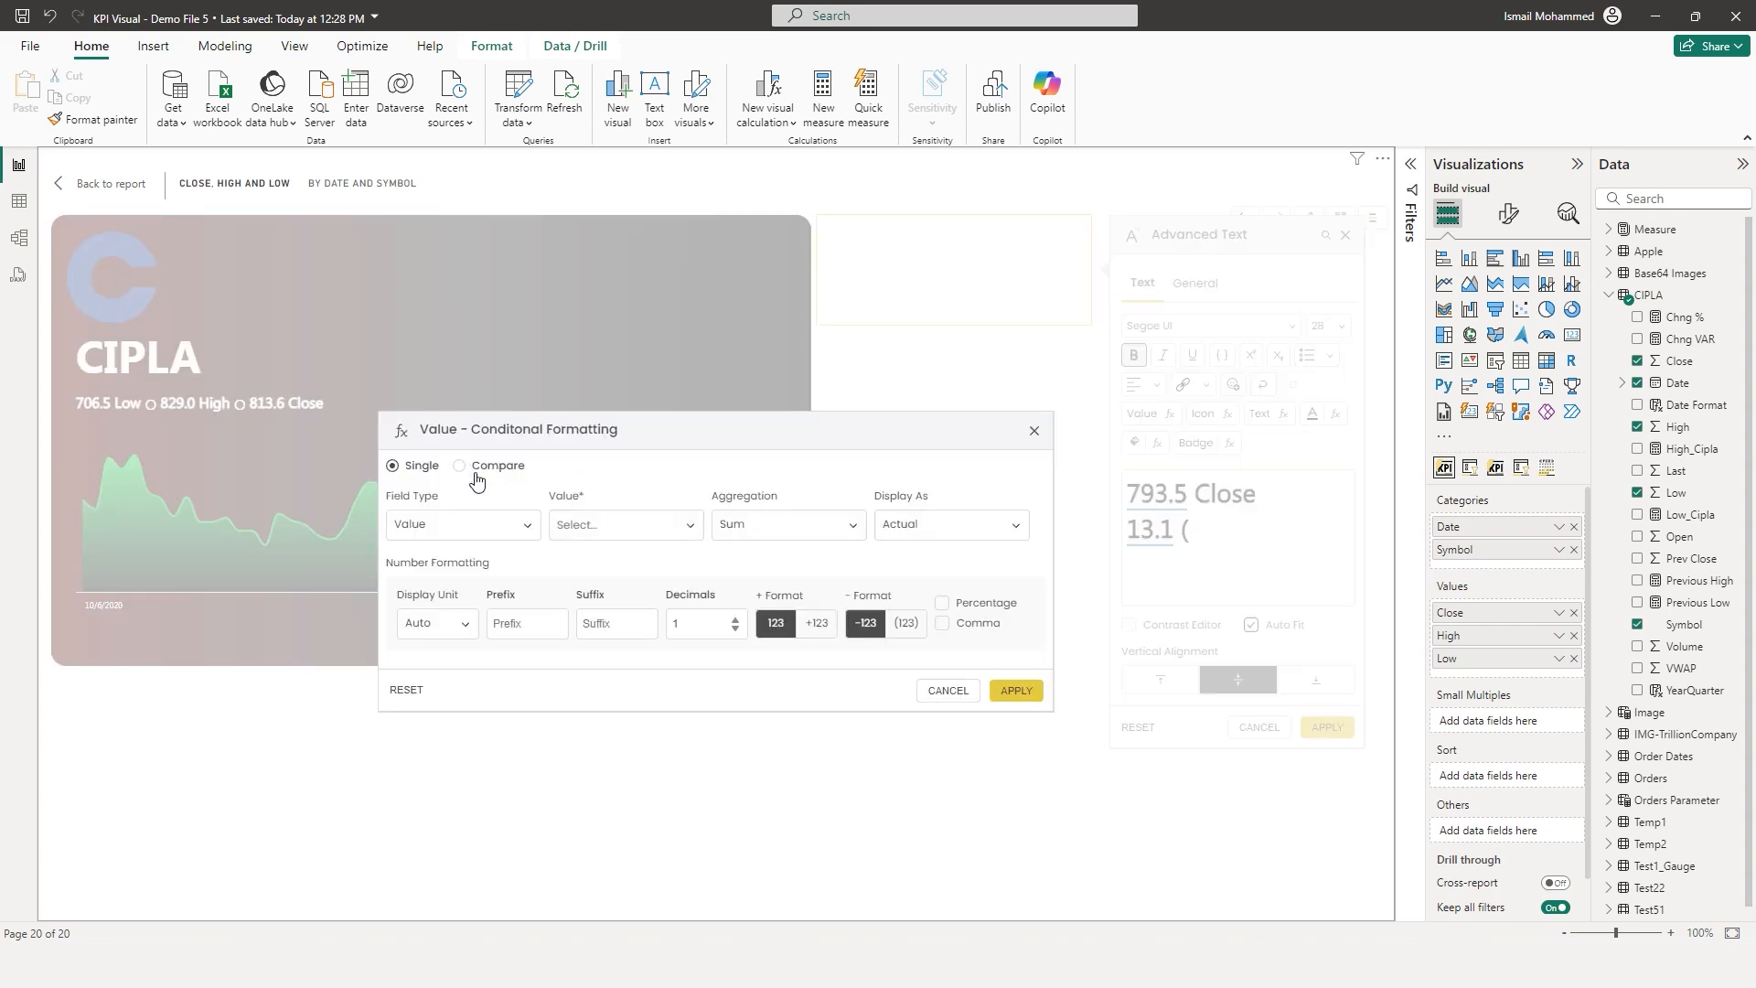
{"action": "left_click", "coordinate": [475, 468]}
{"action": "left_click", "coordinate": [650, 495]}
{"action": "scroll", "coordinate": [552, 575], "scroll_direction": "down", "scroll_amount": 2}
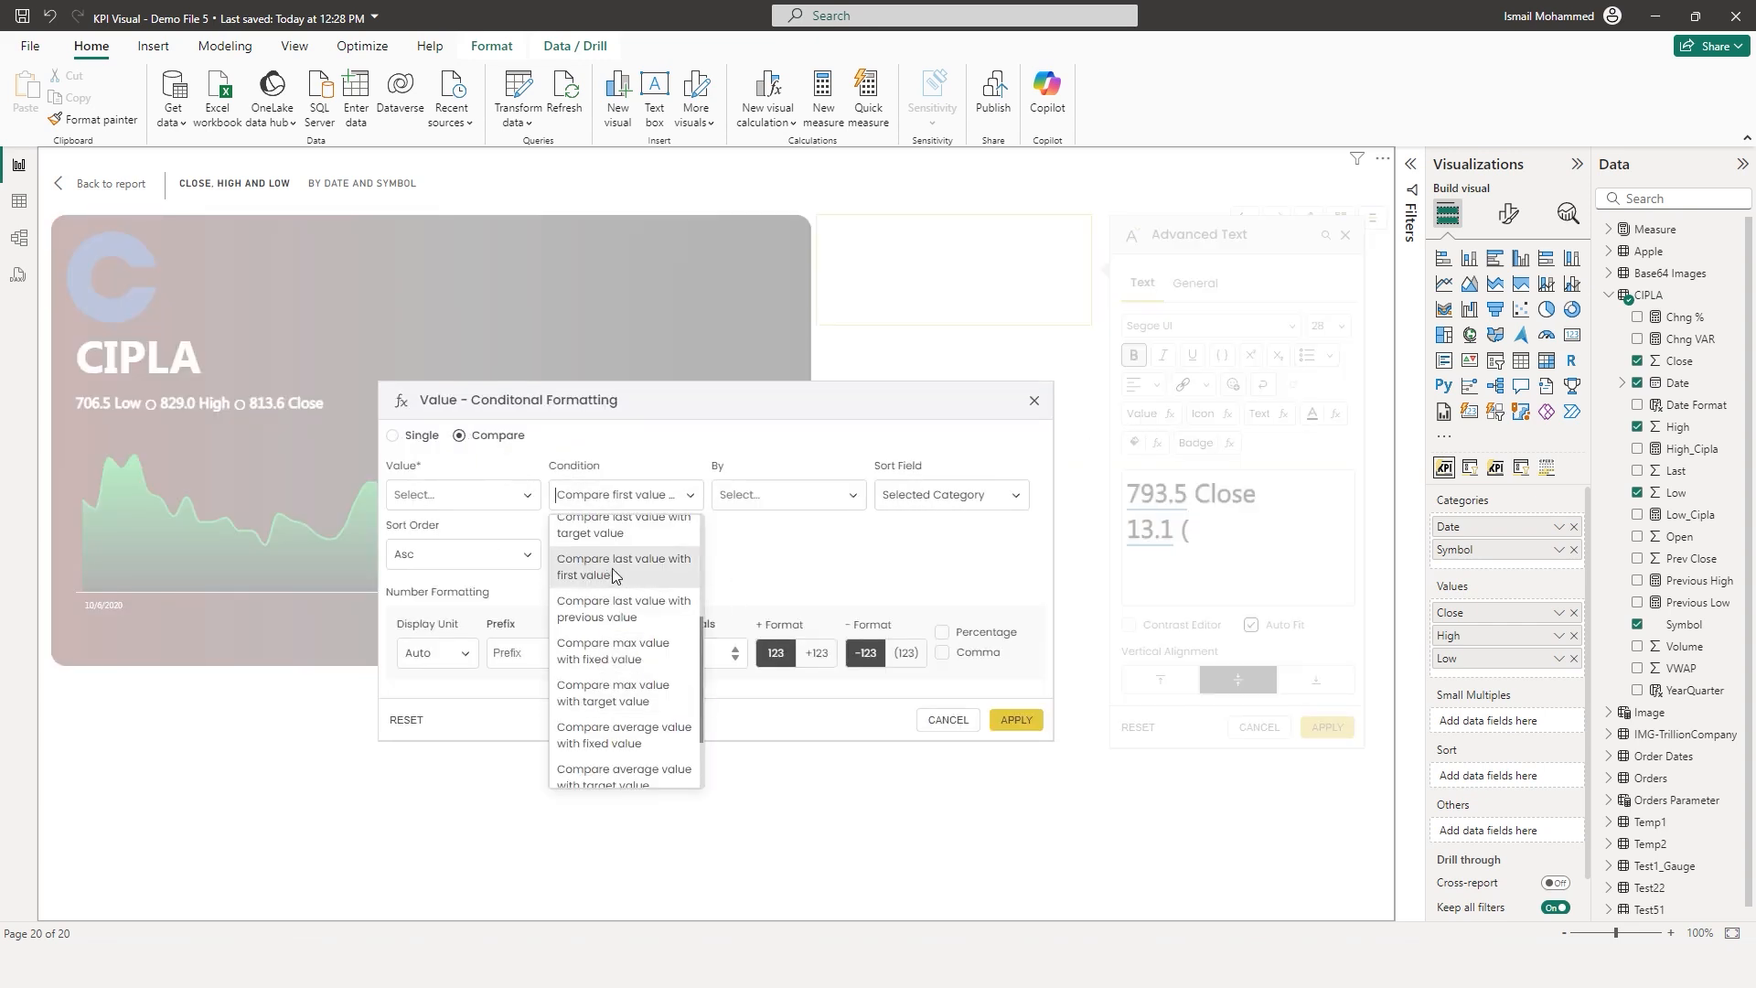
{"action": "left_click", "coordinate": [636, 577]}
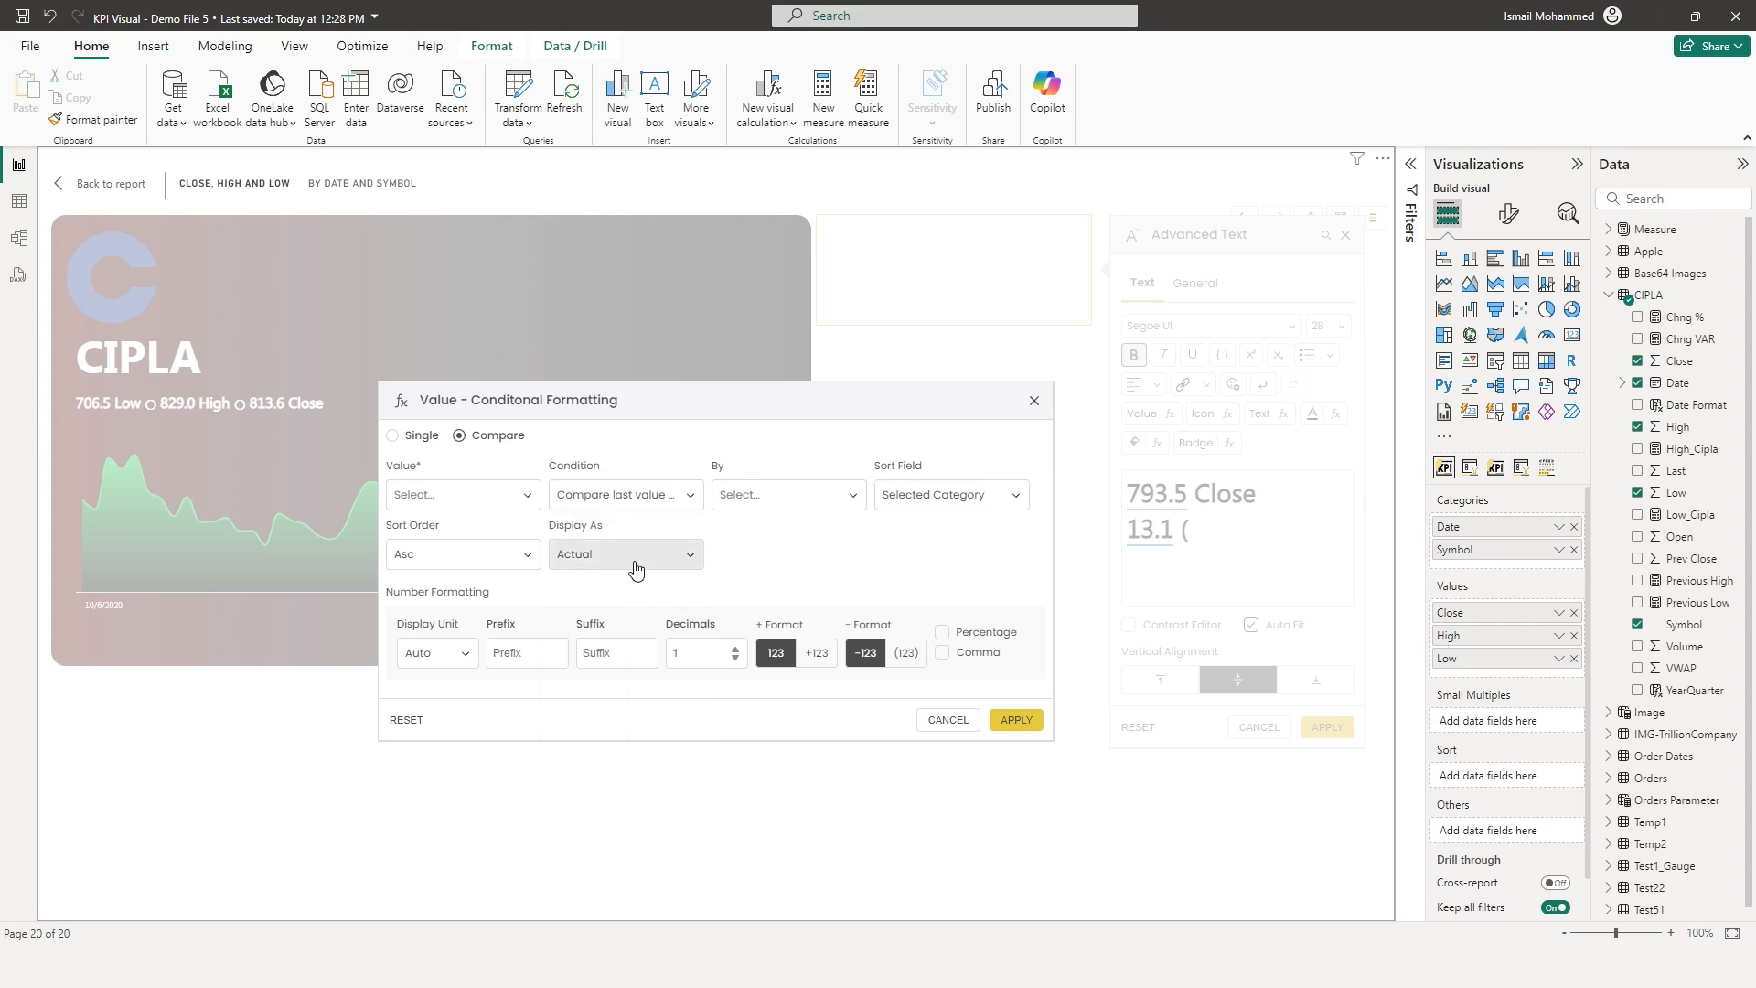
{"action": "left_click", "coordinate": [494, 495]}
{"action": "left_click", "coordinate": [494, 526]}
{"action": "left_click", "coordinate": [788, 498]}
{"action": "left_click", "coordinate": [737, 526]}
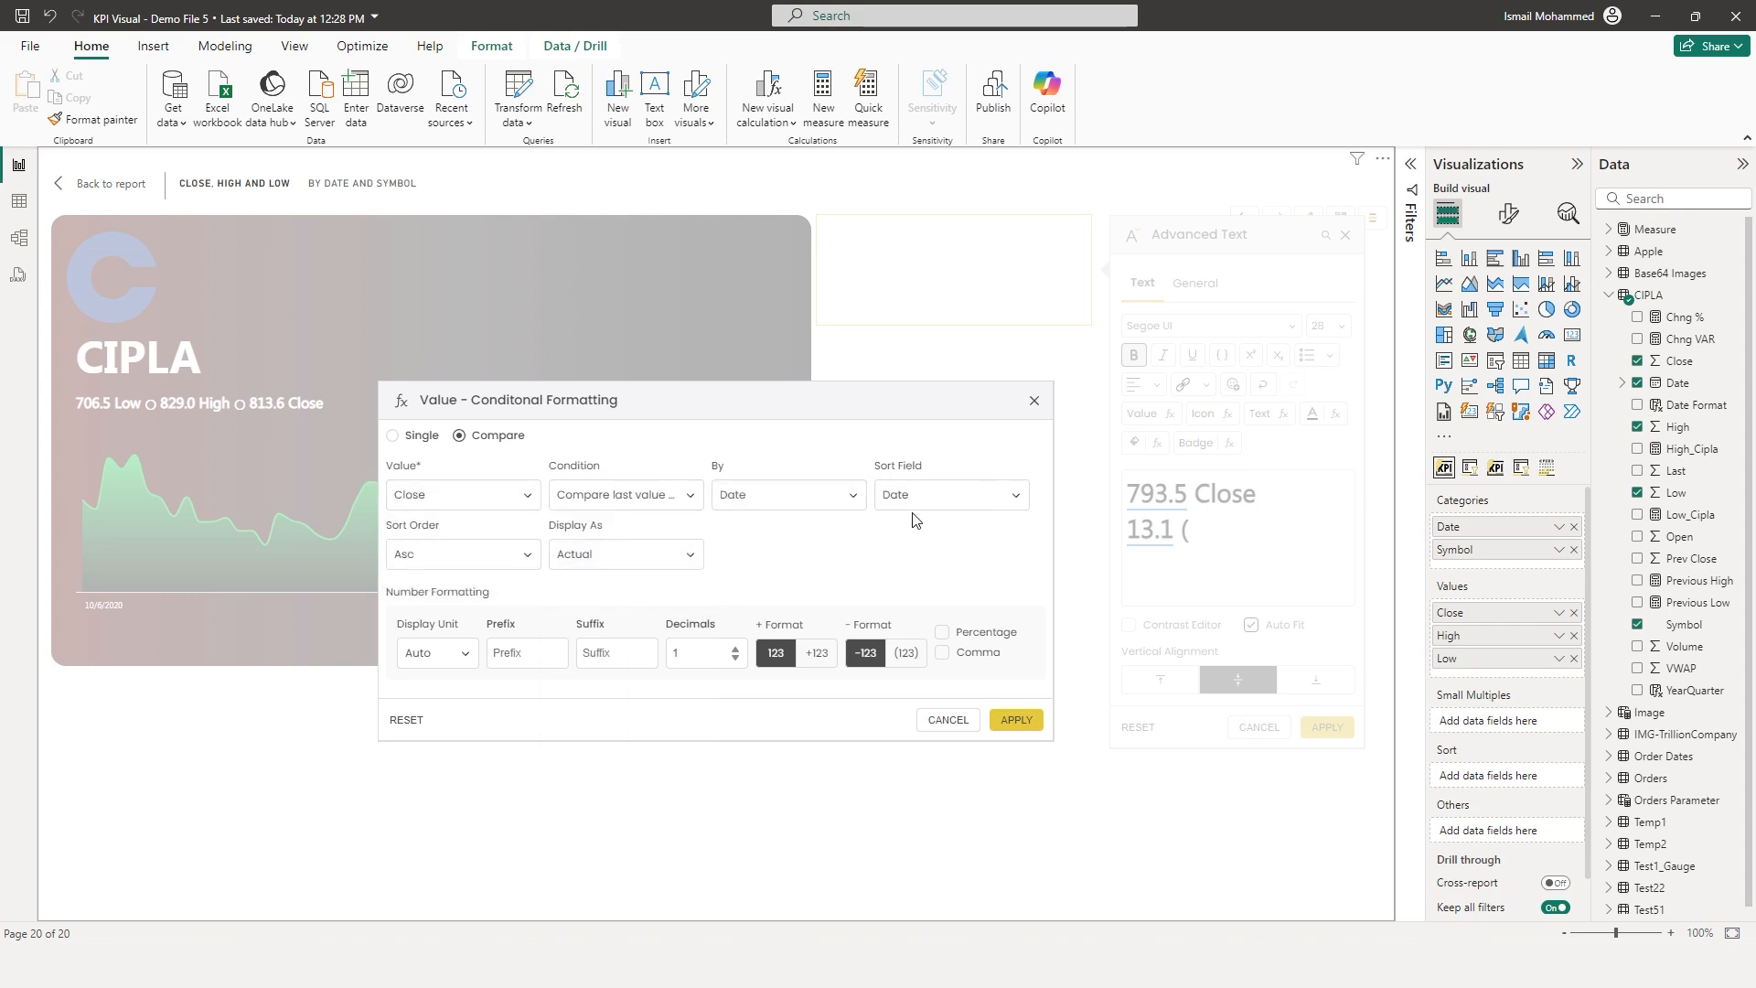
Sort the comparison by Date, display it as Percentage, insert it with a closing parenthesis, and apply the text
{"action": "left_click", "coordinate": [913, 499]}
{"action": "left_click", "coordinate": [641, 562]}
{"action": "left_click", "coordinate": [615, 614]}
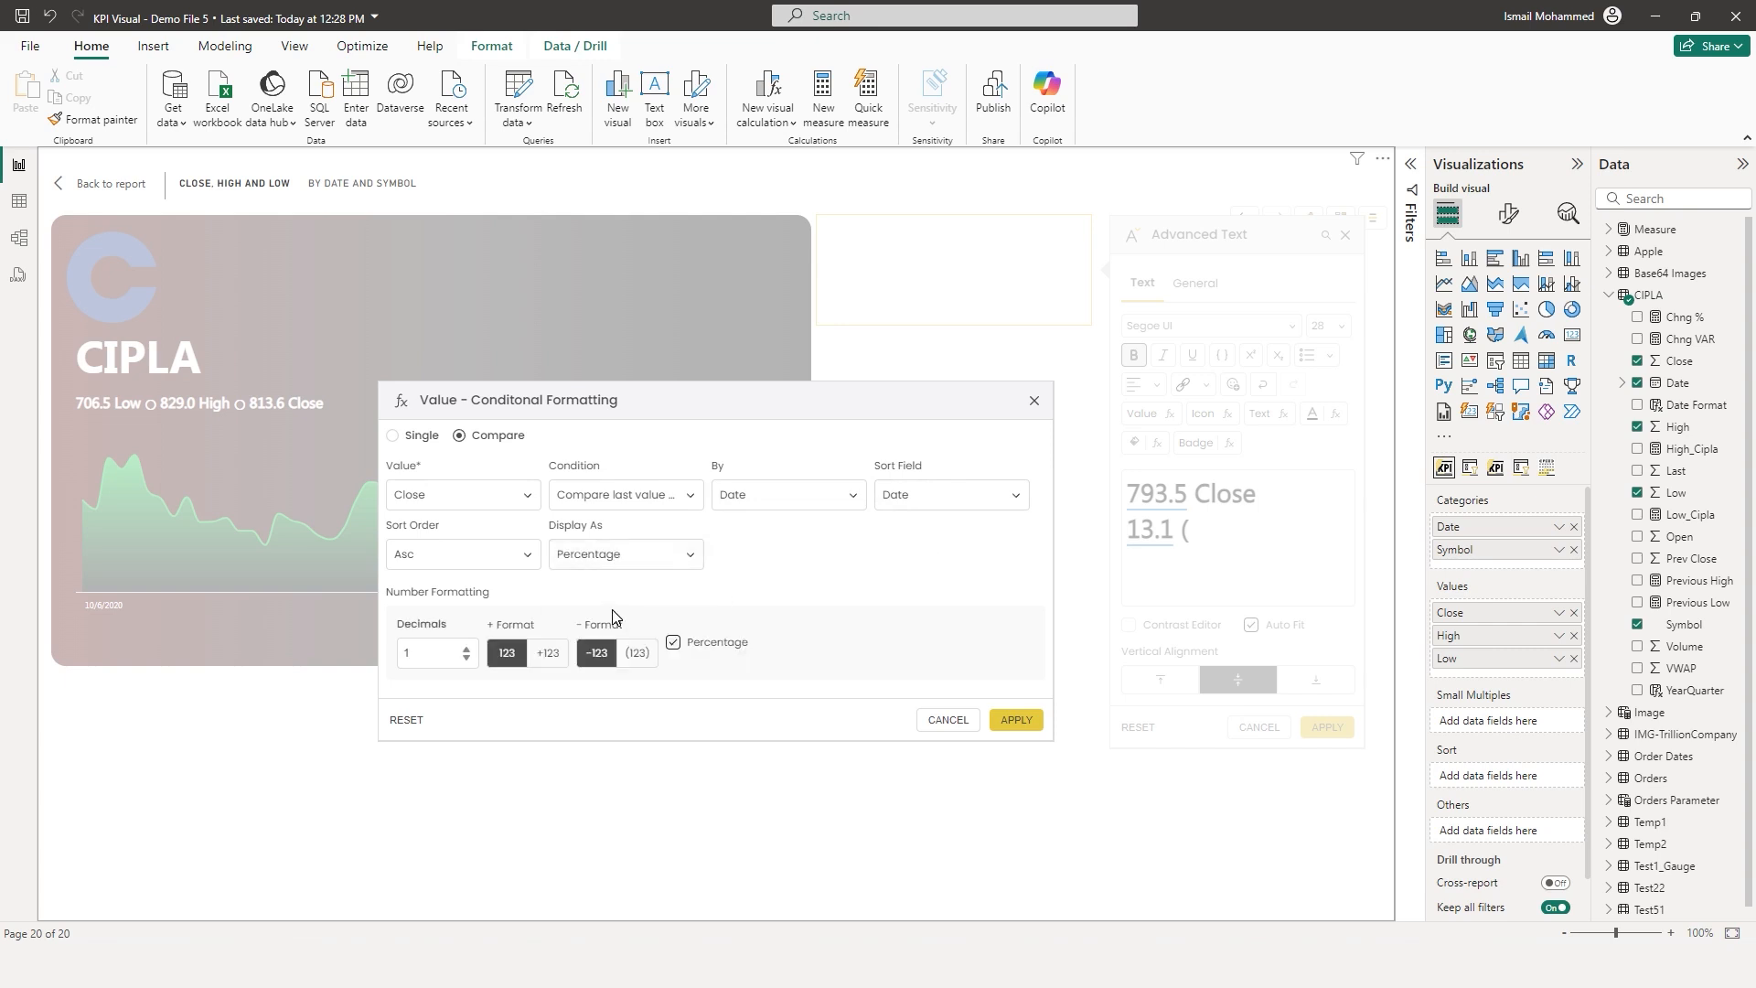
{"action": "left_click", "coordinate": [1014, 719]}
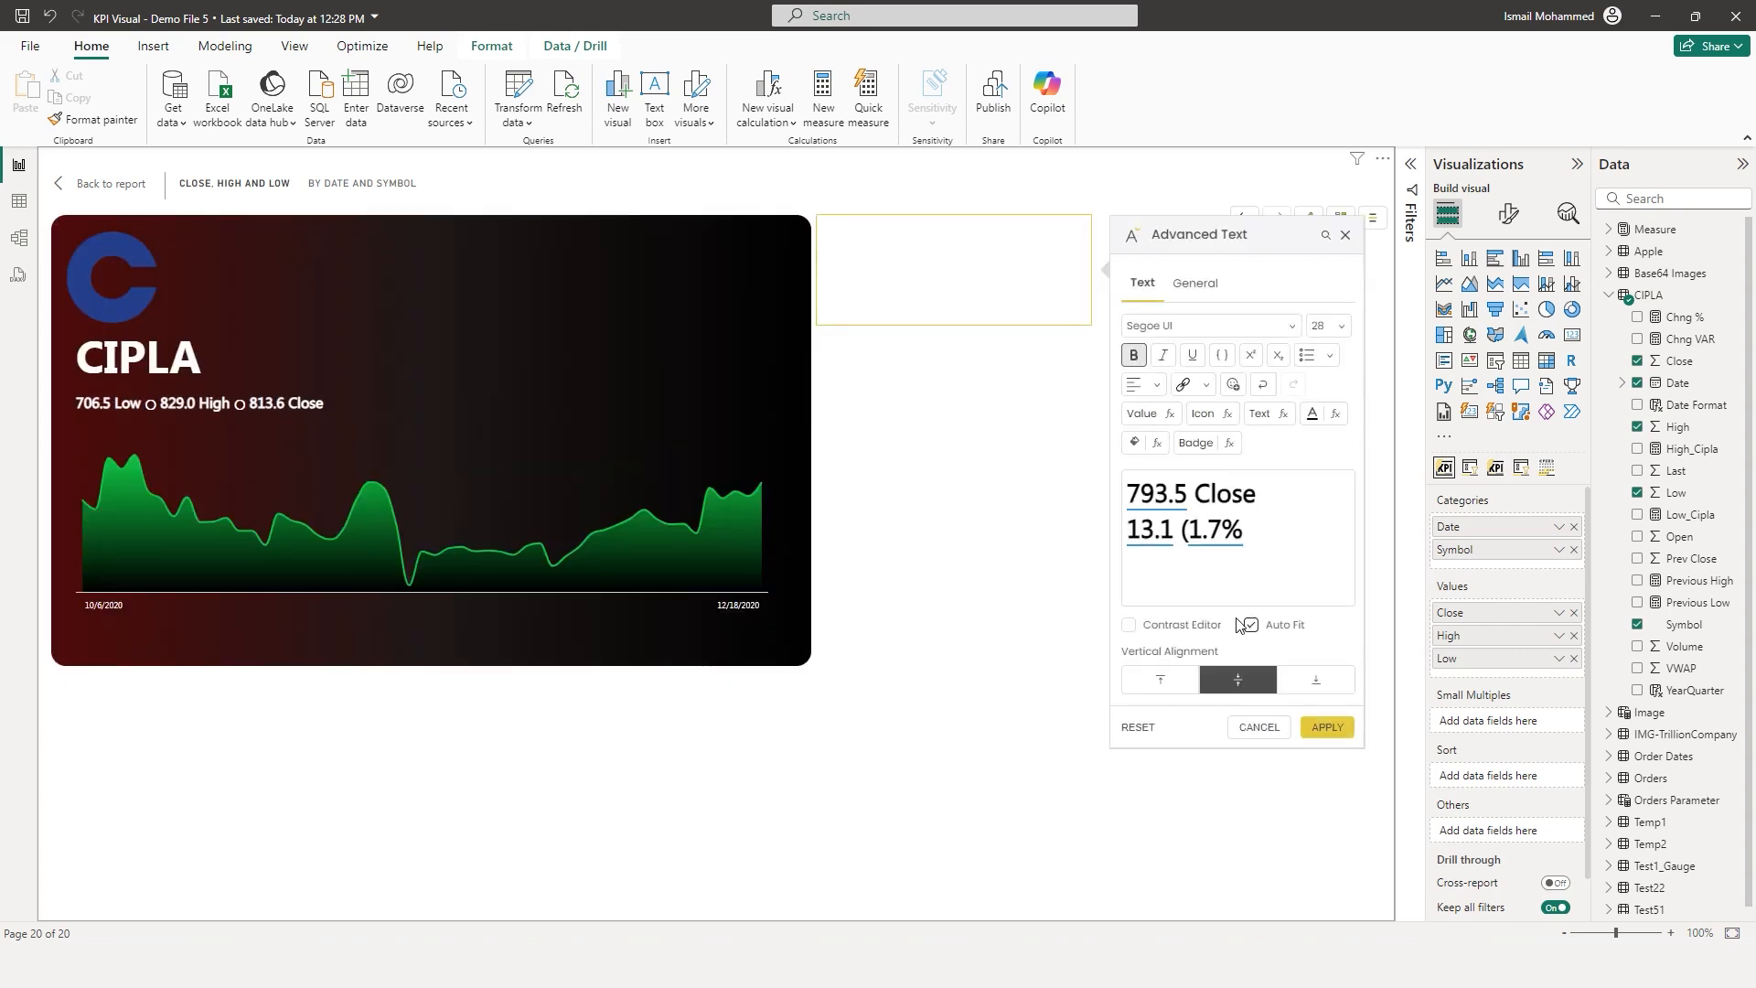
{"action": "left_click", "coordinate": [1328, 729]}
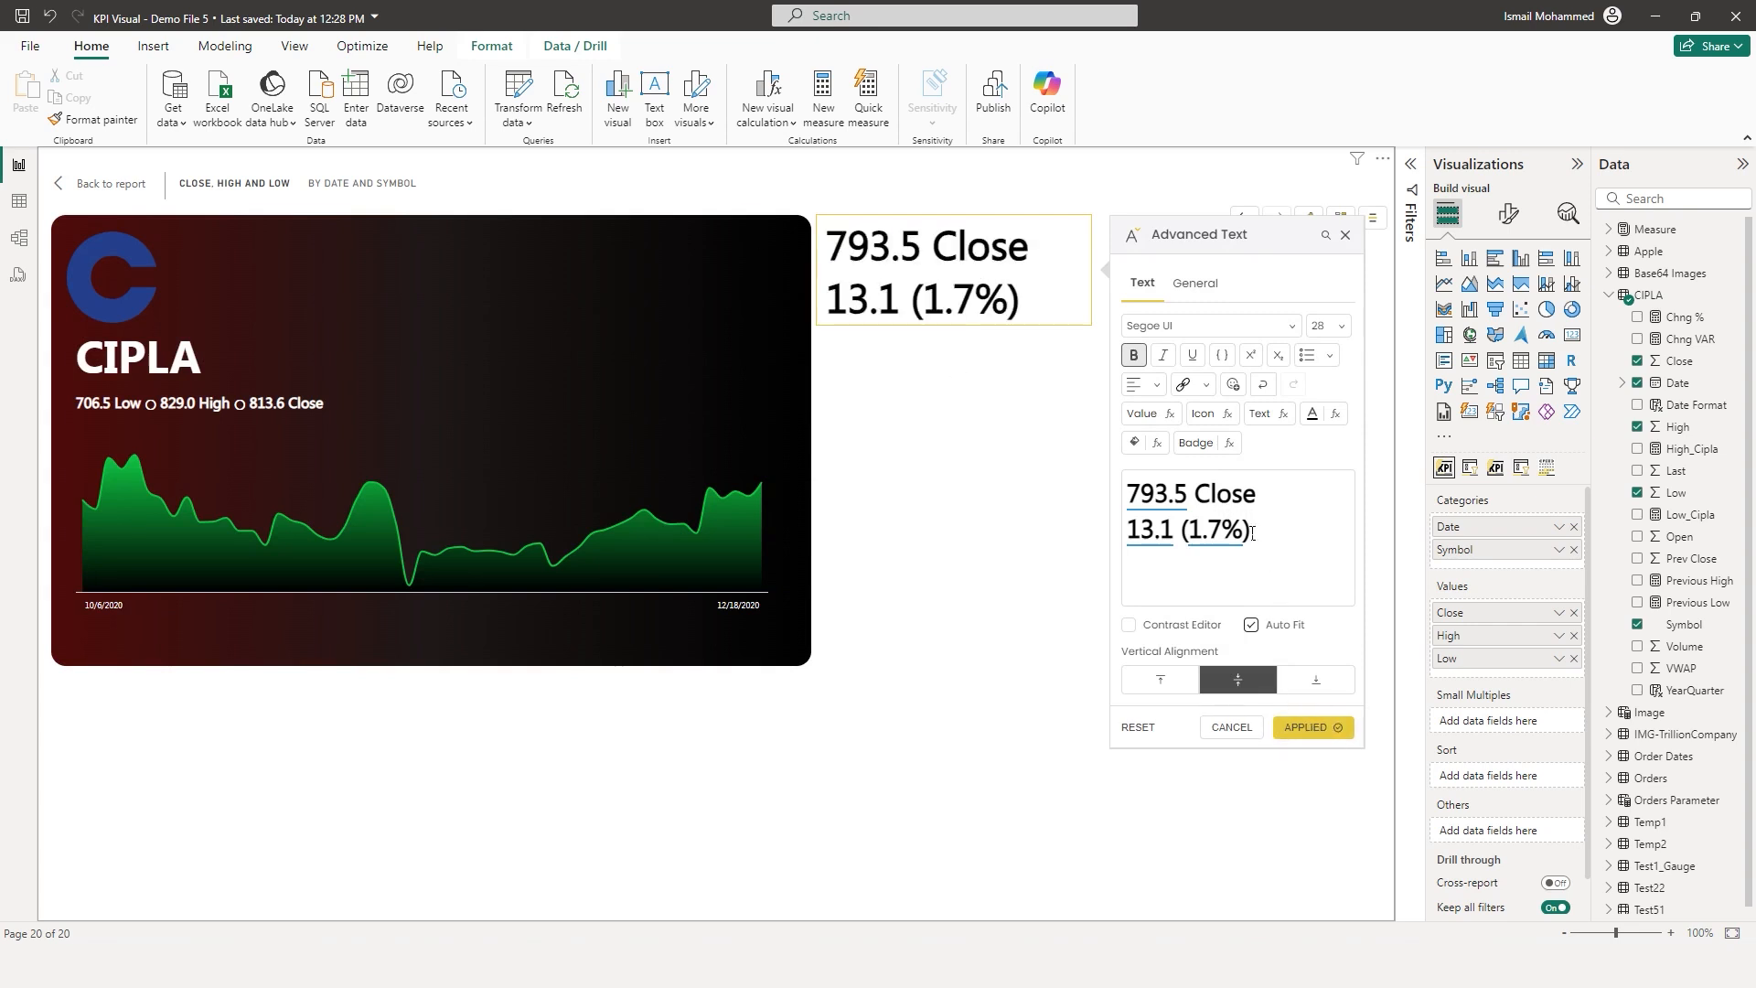
Color both lines of the closing price and change text white, apply the change and close the text settings
{"action": "key", "text": "ctrl+a"}
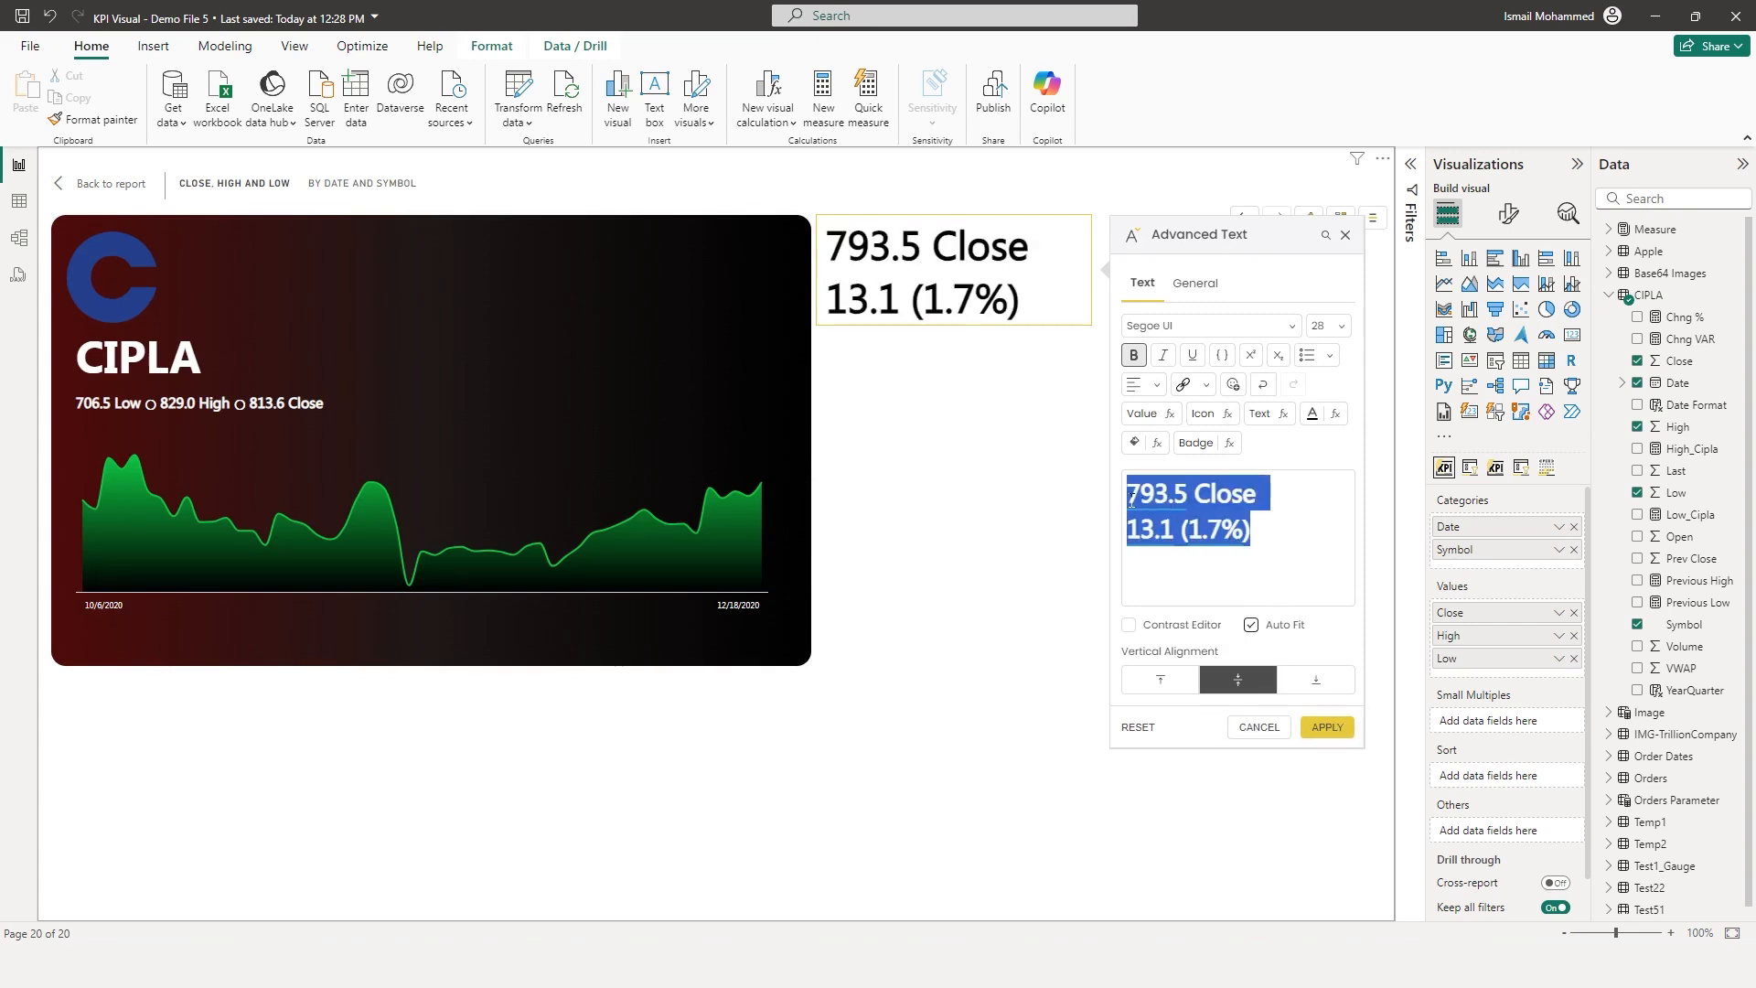
{"action": "left_click", "coordinate": [1335, 418]}
{"action": "left_click", "coordinate": [648, 419]}
{"action": "left_click", "coordinate": [795, 746]}
{"action": "left_click", "coordinate": [1328, 727]}
{"action": "left_click", "coordinate": [1259, 728]}
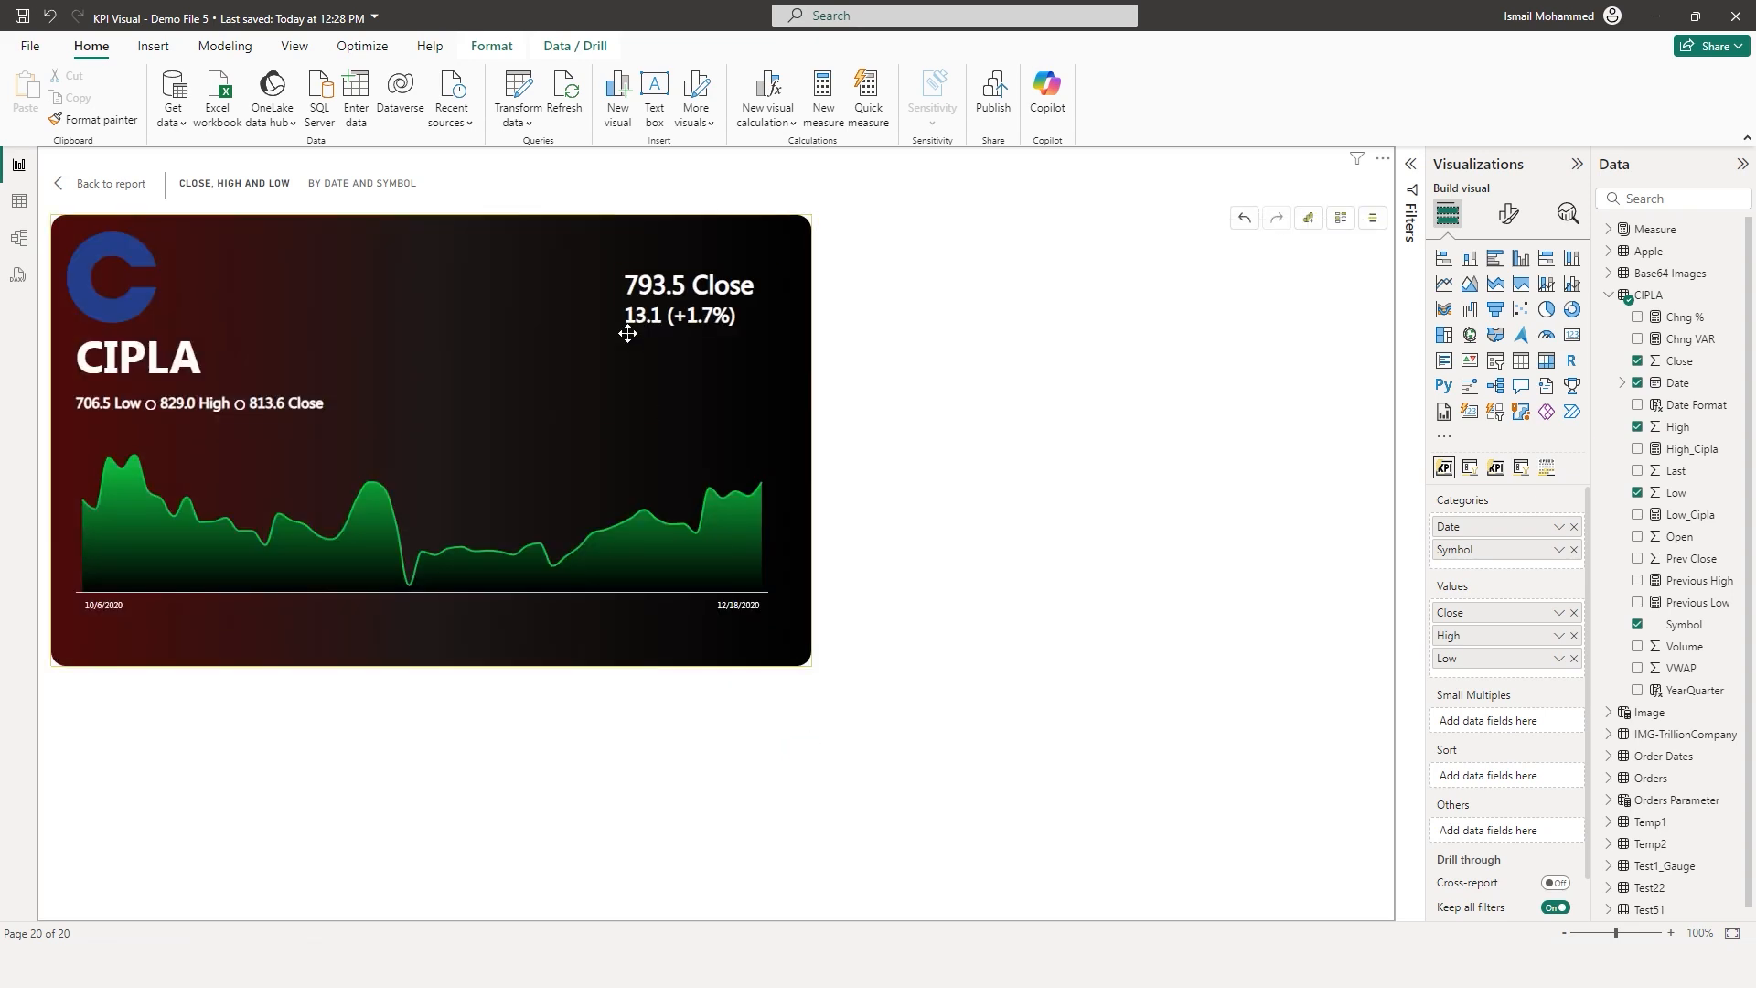
Return to the report page and enlarge the KPI visual until the whole CIPLA card fits inside its frame
{"action": "left_click", "coordinate": [68, 182]}
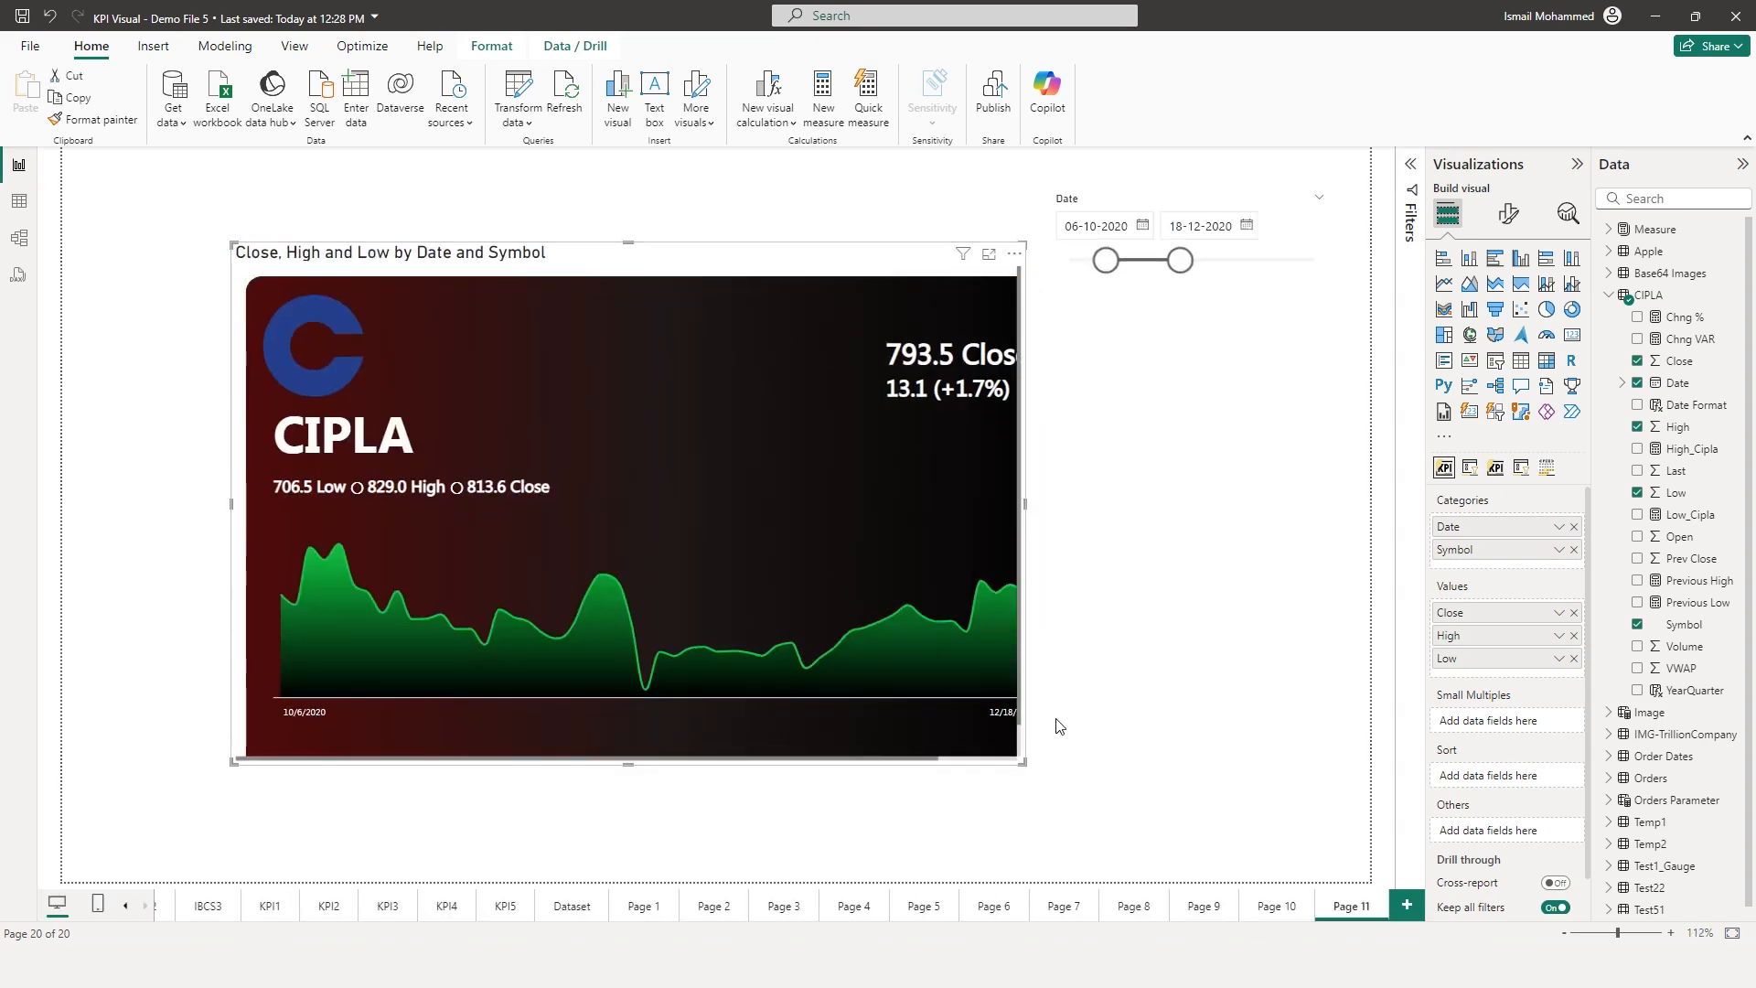
{"action": "left_click_drag", "start_coordinate": [1028, 766], "coordinate": [1109, 797]}
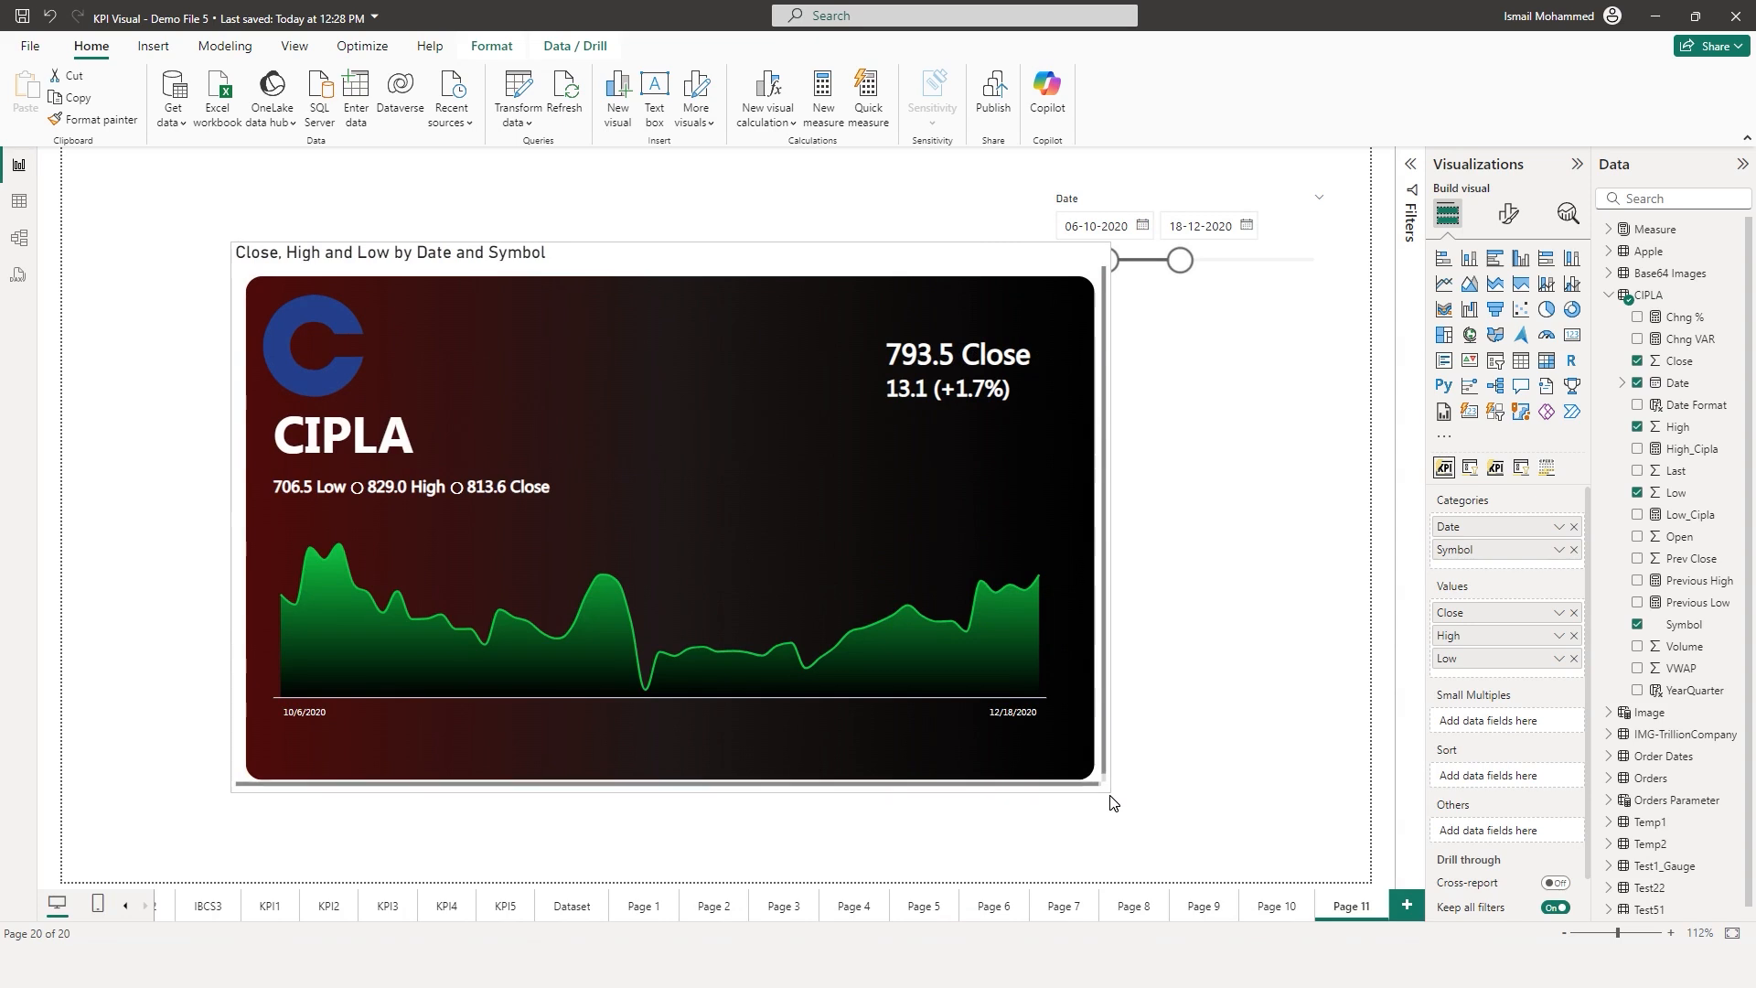
Test the card by filtering the Date slicer to 25-09-2020 through 03-11-2020 and extending the end date to 04-01-2021
{"action": "left_click_drag", "start_coordinate": [1224, 262], "coordinate": [1142, 264]}
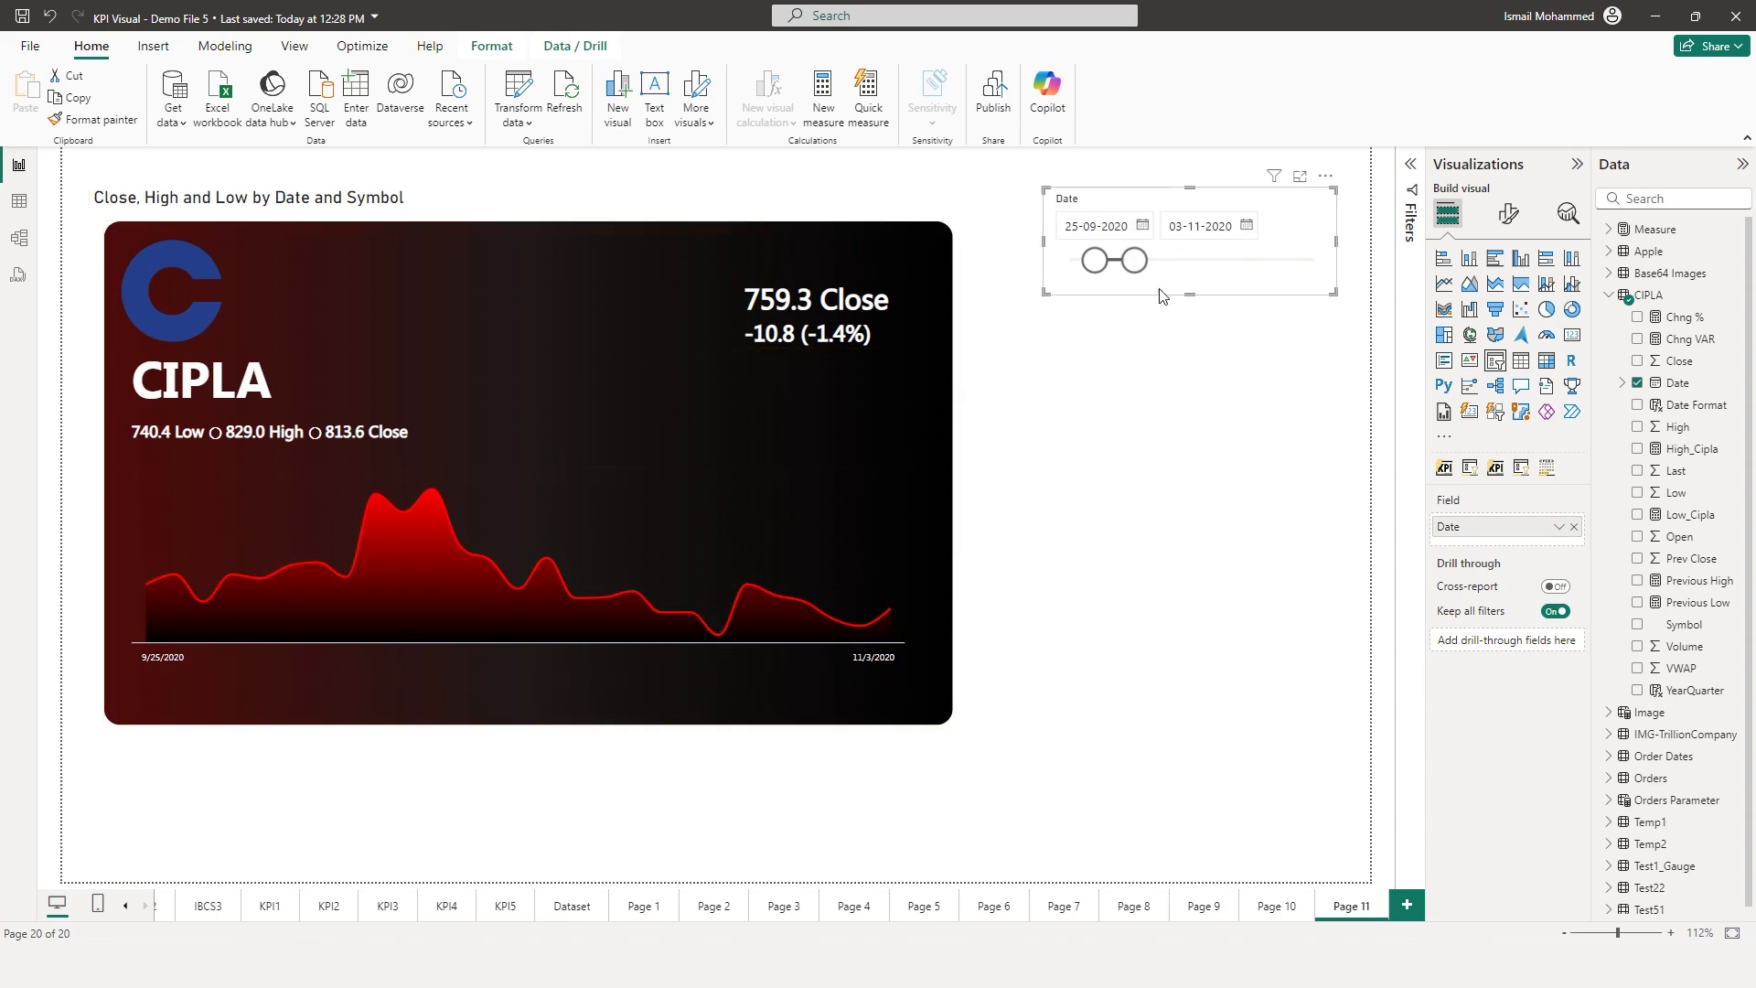
{"action": "left_click_drag", "start_coordinate": [1134, 261], "coordinate": [1197, 268]}
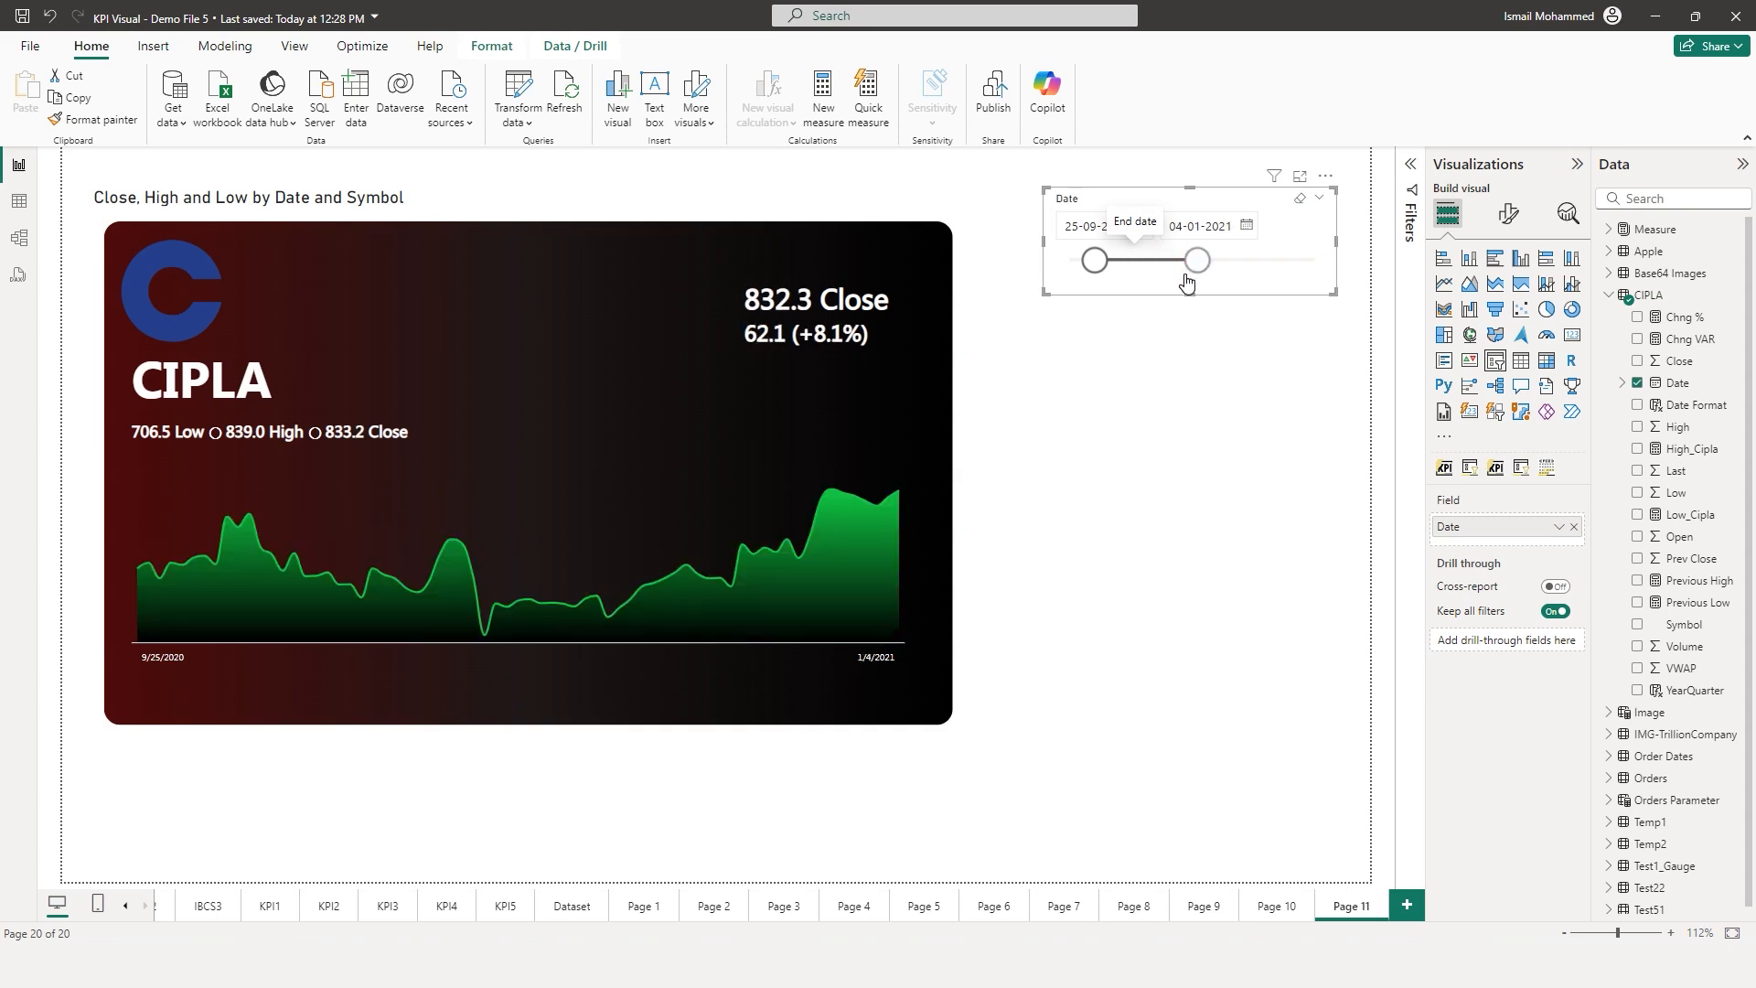
{"action": "left_click", "coordinate": [1088, 580]}
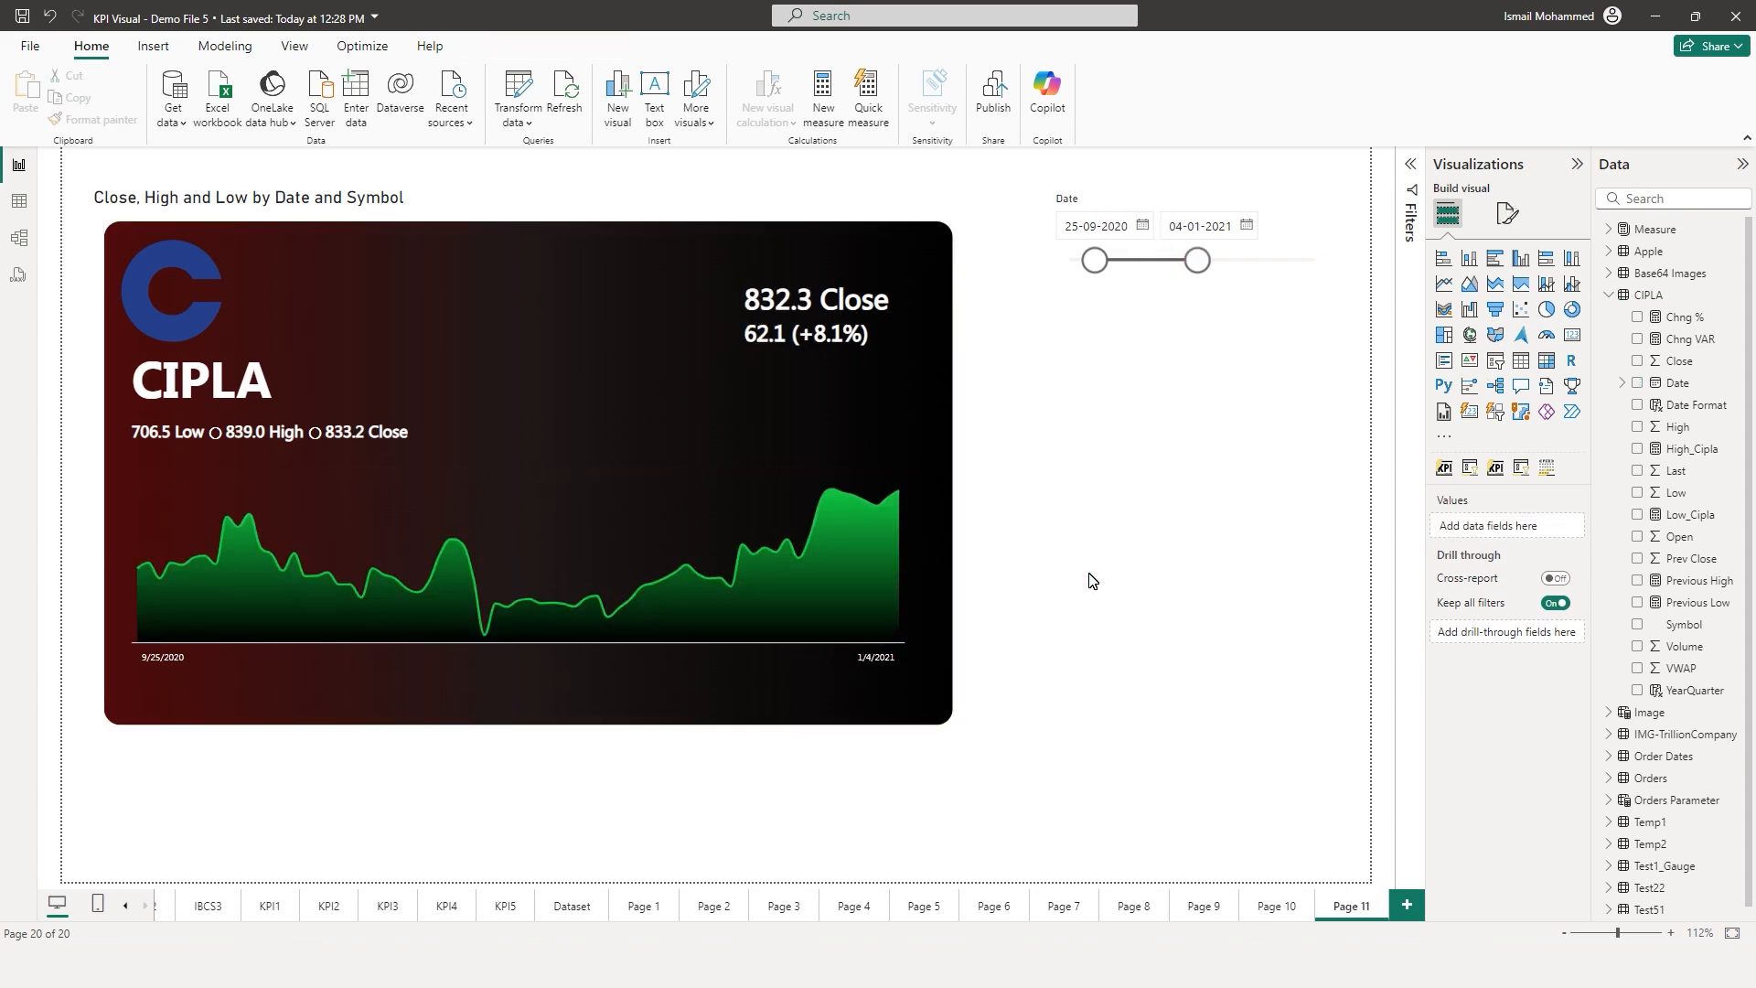